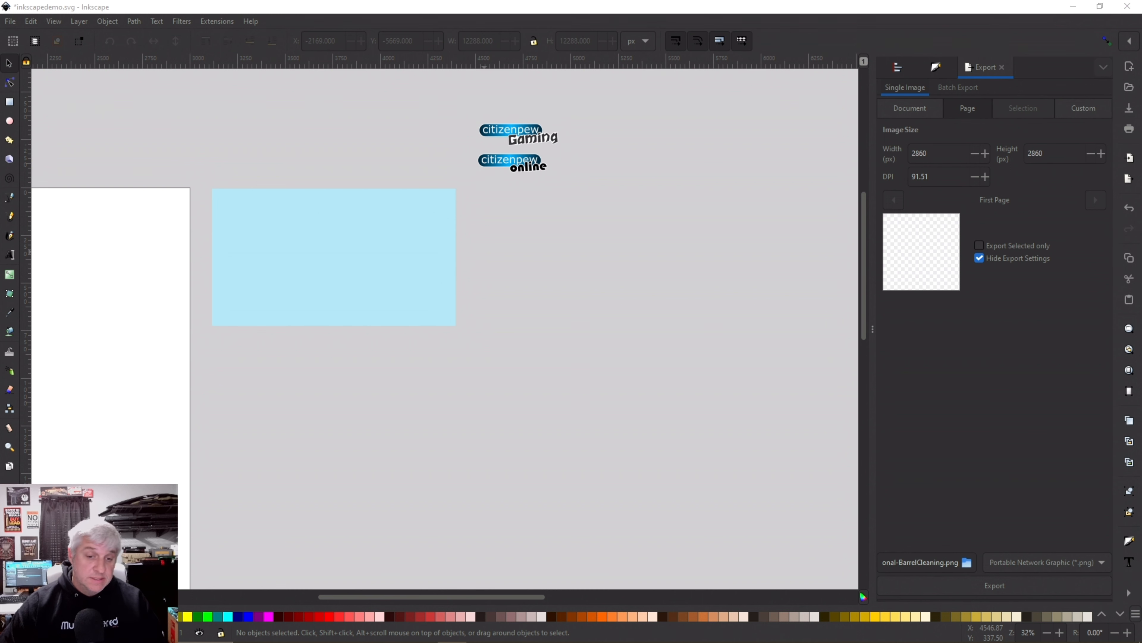
Look over the canvas and select the light-blue rectangle
{"action": "scroll", "coordinate": [474, 283], "scroll_direction": "down", "scroll_amount": 3}
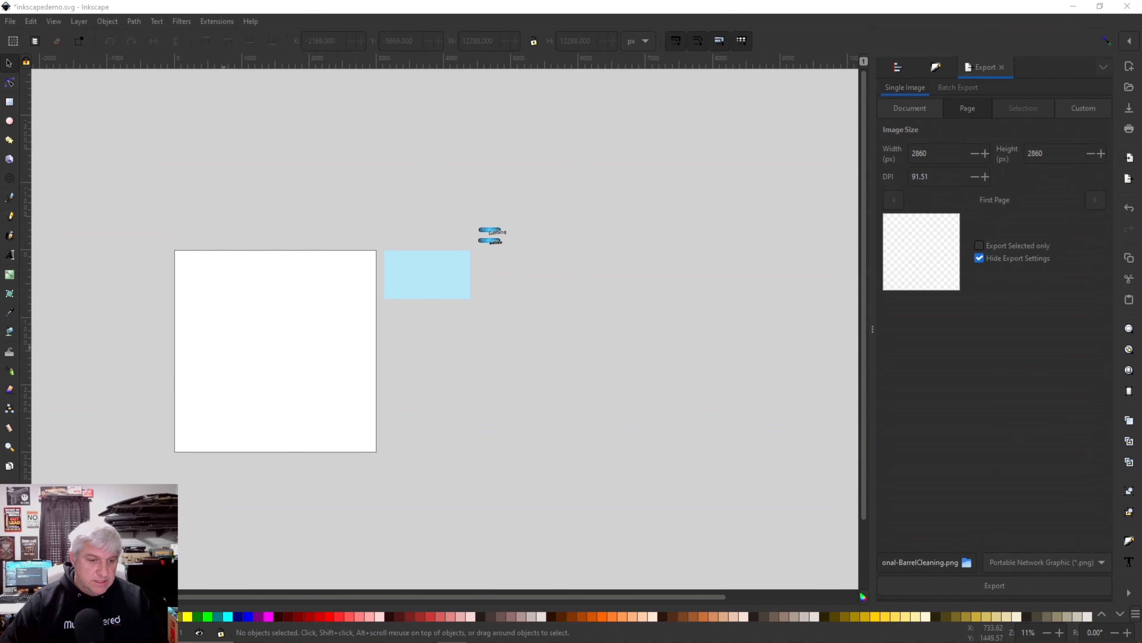
{"action": "scroll", "coordinate": [223, 349], "scroll_direction": "up", "scroll_amount": 2}
{"action": "scroll", "coordinate": [223, 348], "scroll_direction": "down", "scroll_amount": 1}
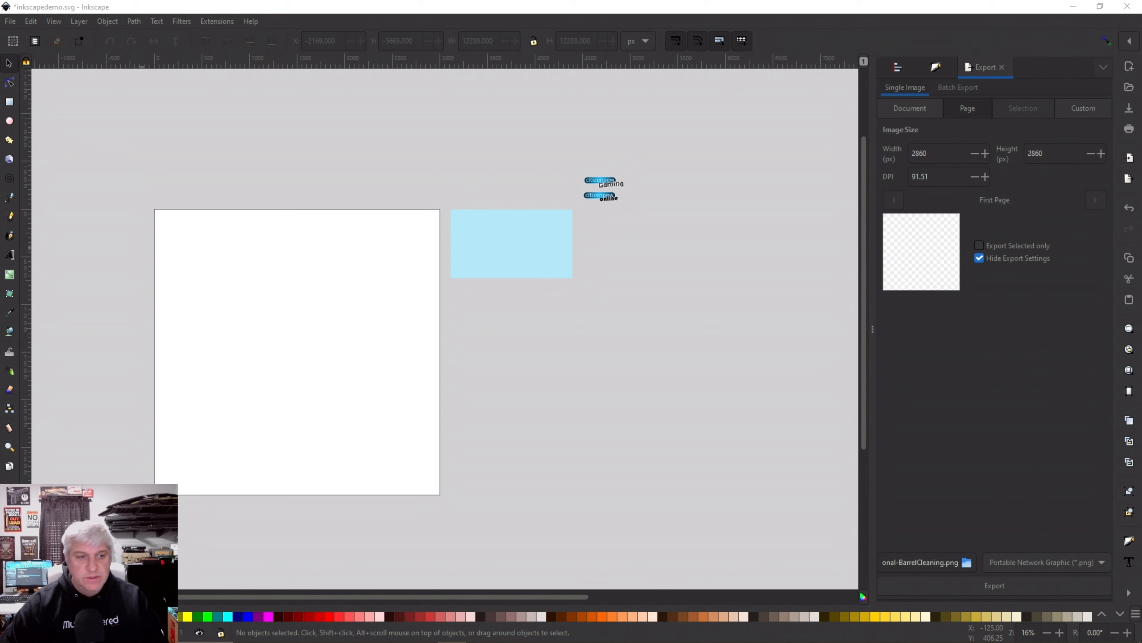
{"action": "scroll", "coordinate": [312, 289], "scroll_direction": "down", "scroll_amount": 3}
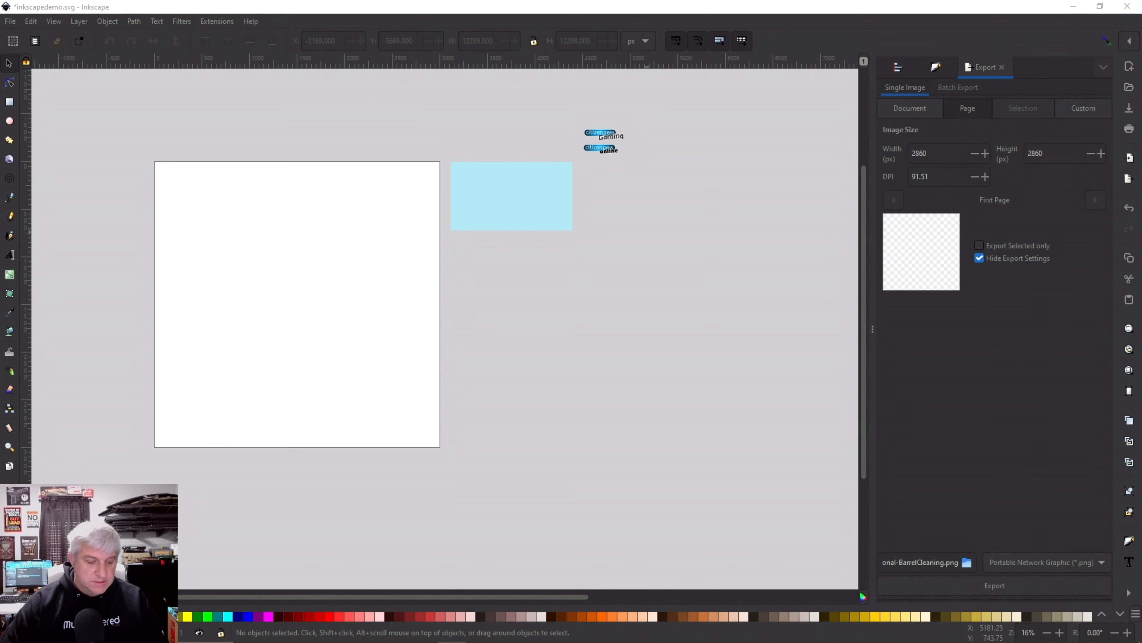
{"action": "scroll", "coordinate": [655, 211], "scroll_direction": "up", "scroll_amount": 1}
{"action": "scroll", "coordinate": [672, 221], "scroll_direction": "up", "scroll_amount": 1}
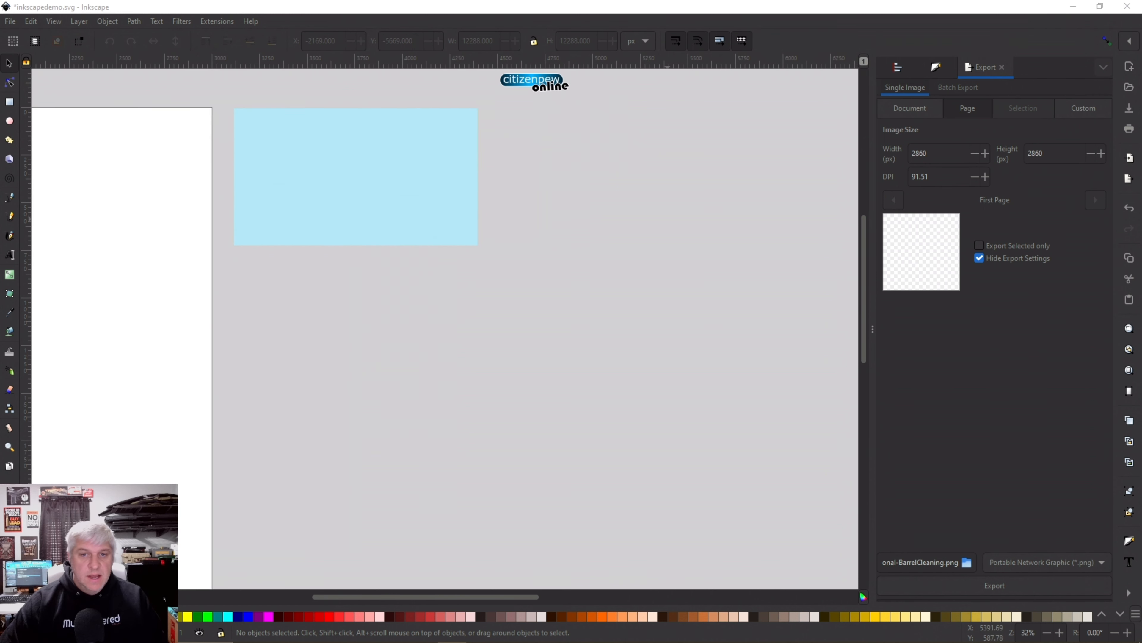
{"action": "scroll", "coordinate": [583, 359], "scroll_direction": "up", "scroll_amount": 4}
{"action": "left_click", "coordinate": [356, 302]}
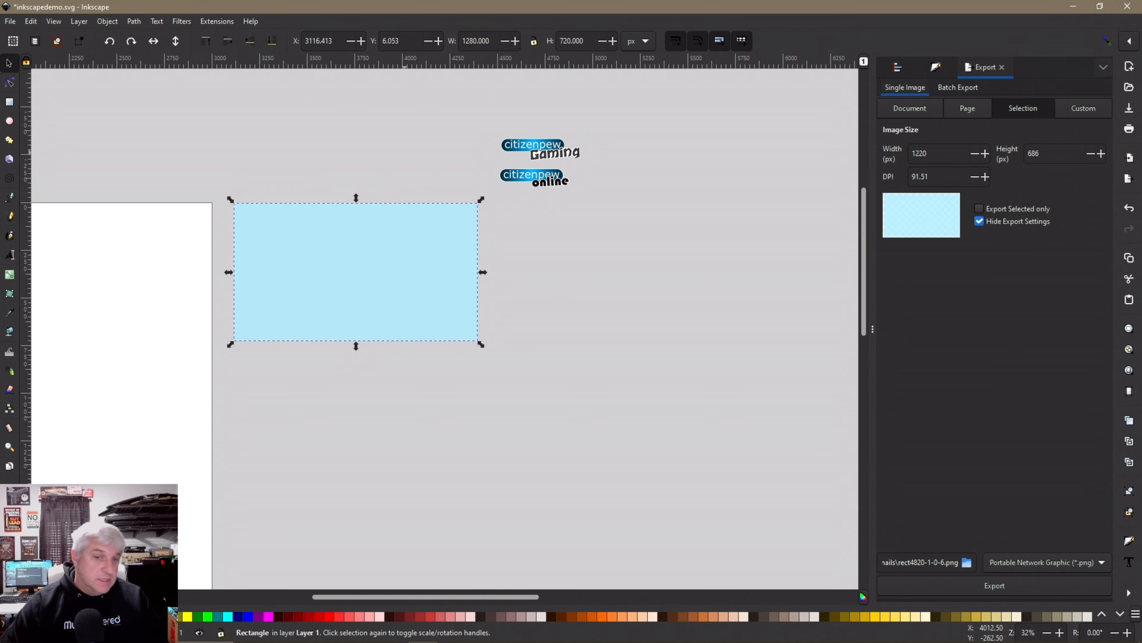
{"action": "left_click", "coordinate": [394, 156]}
{"action": "left_click", "coordinate": [398, 244]}
Test-move the online logo group onto the rectangle, then return it beside the Gaming logo
{"action": "left_click", "coordinate": [531, 179]}
{"action": "left_click_drag", "start_coordinate": [534, 179], "coordinate": [429, 252]}
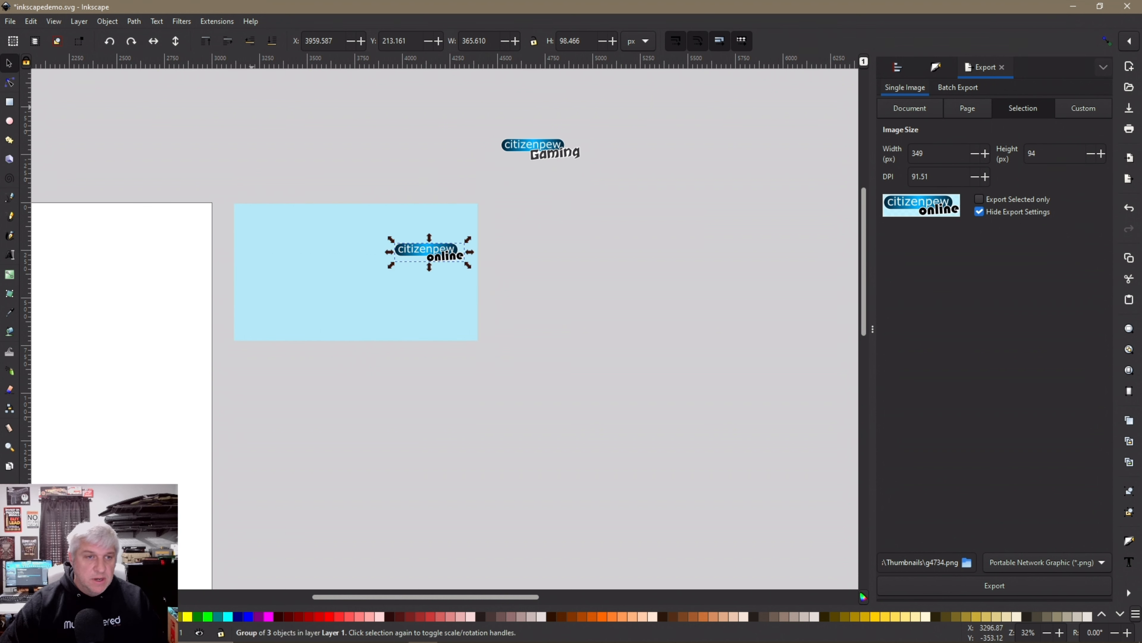
{"action": "left_click", "coordinate": [249, 41]}
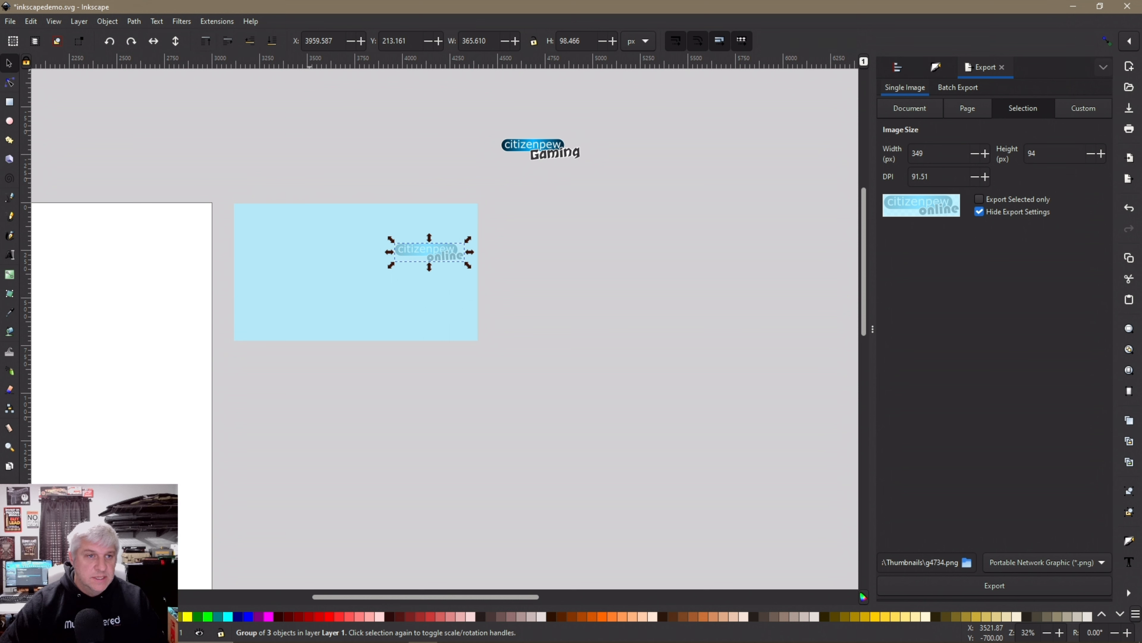
{"action": "key", "text": "Page_Up"}
{"action": "left_click_drag", "start_coordinate": [430, 251], "coordinate": [526, 178]}
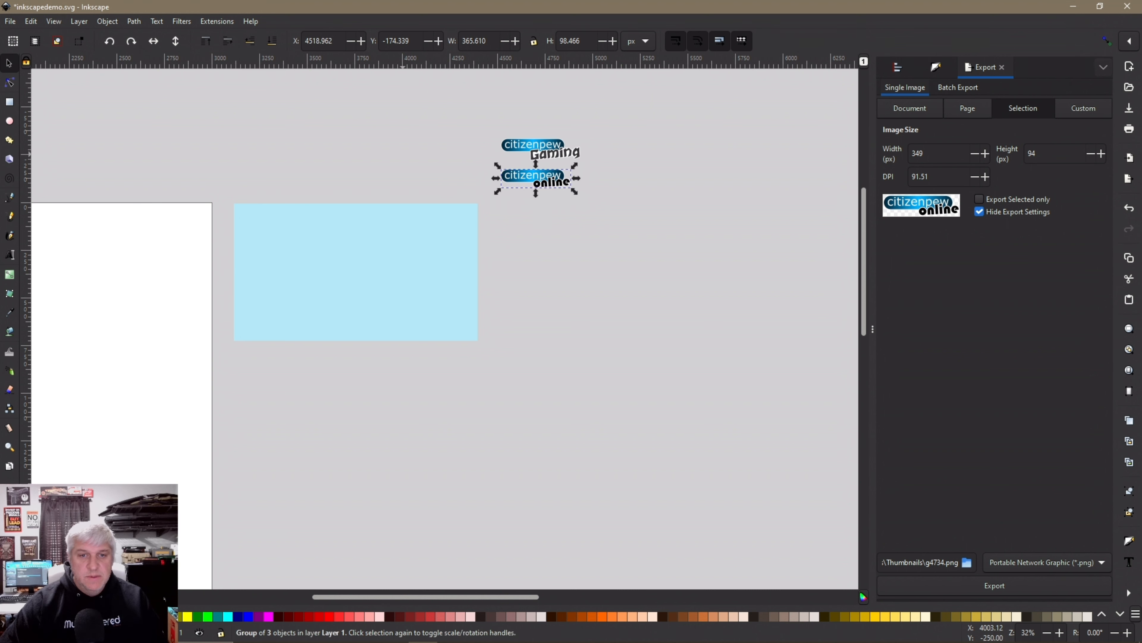
{"action": "left_click", "coordinate": [568, 187]}
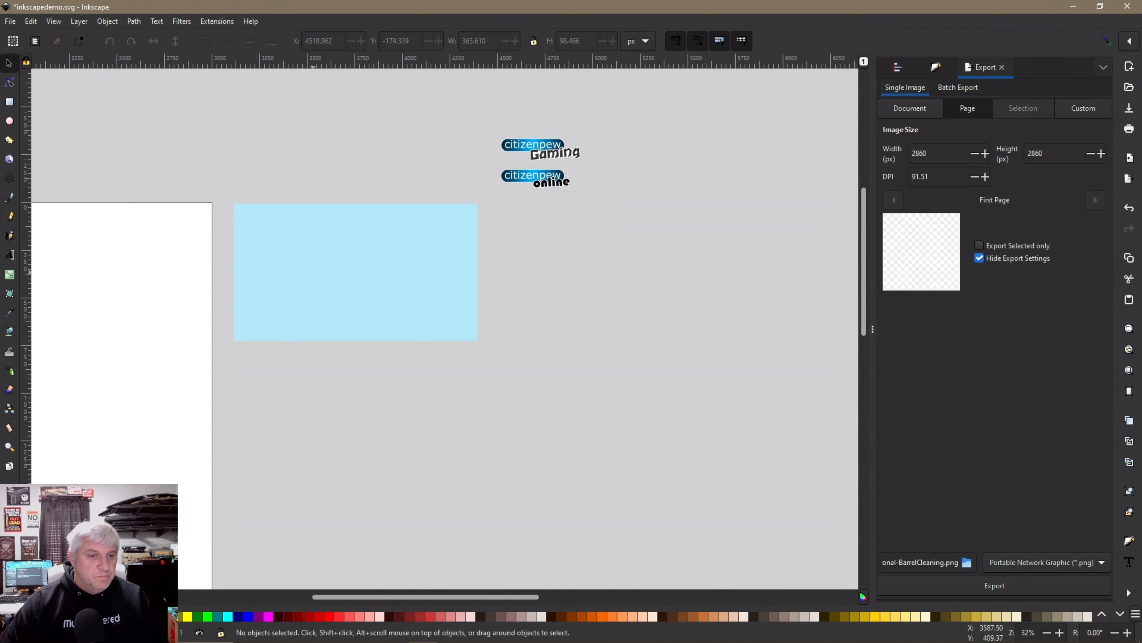
Check the light-blue rectangle, deselect it, and bring up the File menu
{"action": "left_click", "coordinate": [386, 240]}
{"action": "left_click", "coordinate": [347, 183]}
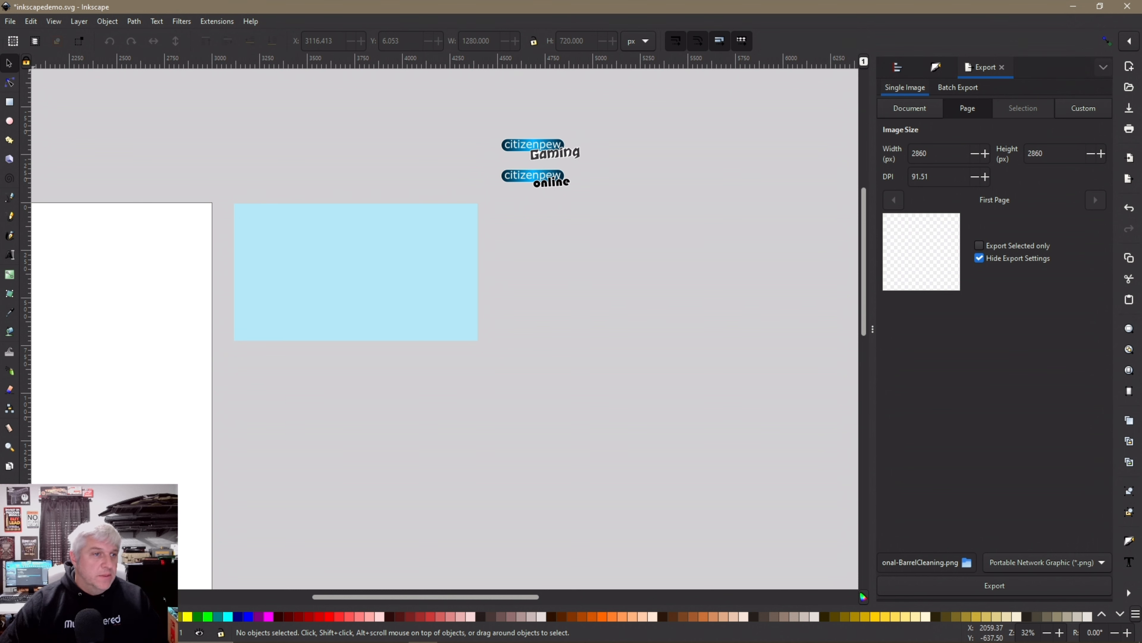
{"action": "left_click", "coordinate": [10, 21]}
Import SNAP_0027 from InkscapeForThumbnails, embedding it as a 2048 × 1152 image
{"action": "left_click", "coordinate": [31, 171]}
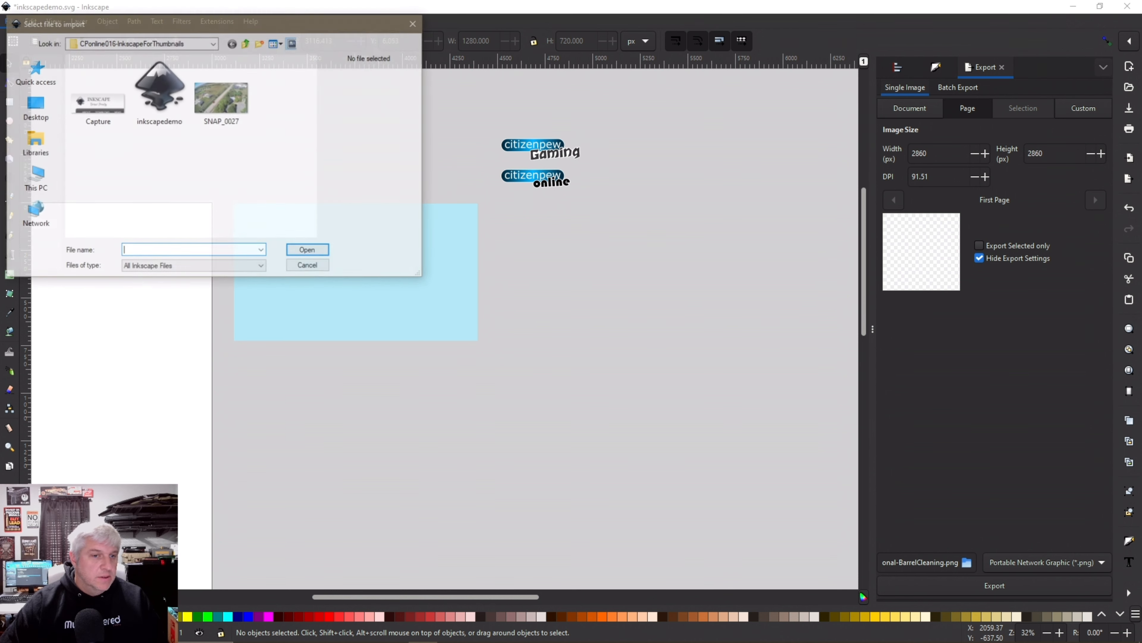
{"action": "left_click", "coordinate": [221, 96]}
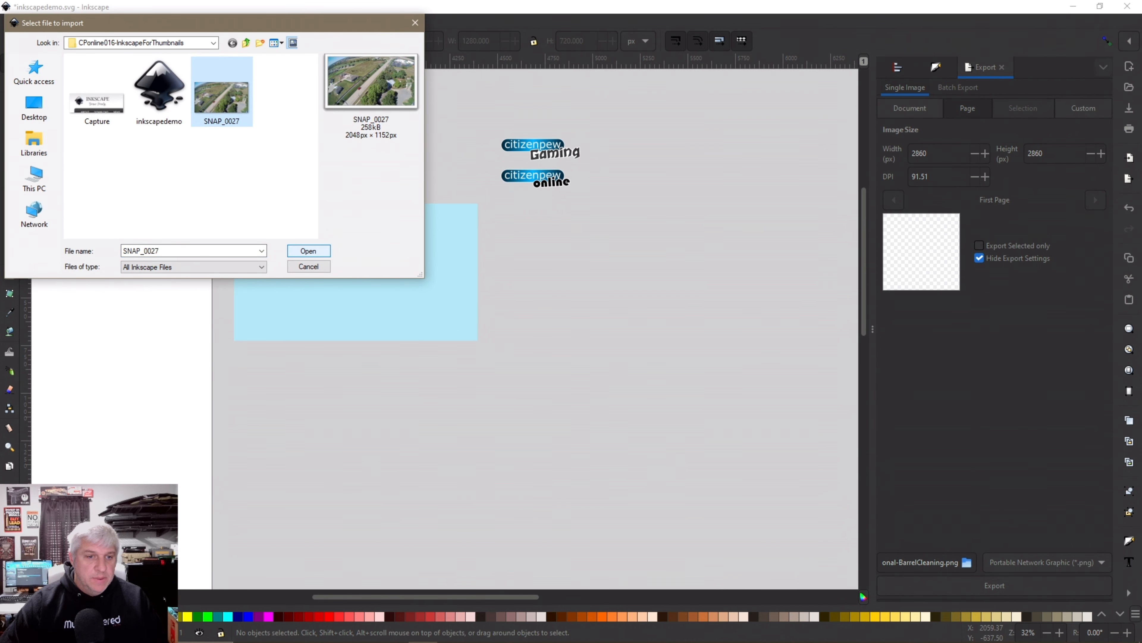
{"action": "left_click", "coordinate": [308, 252]}
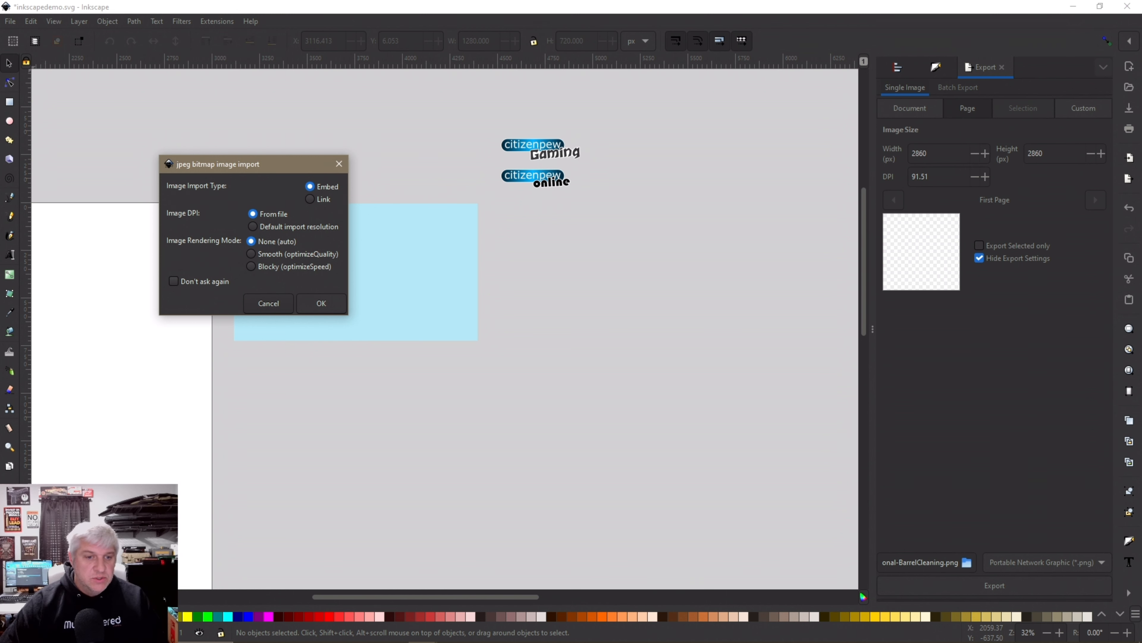
{"action": "key", "text": "Return"}
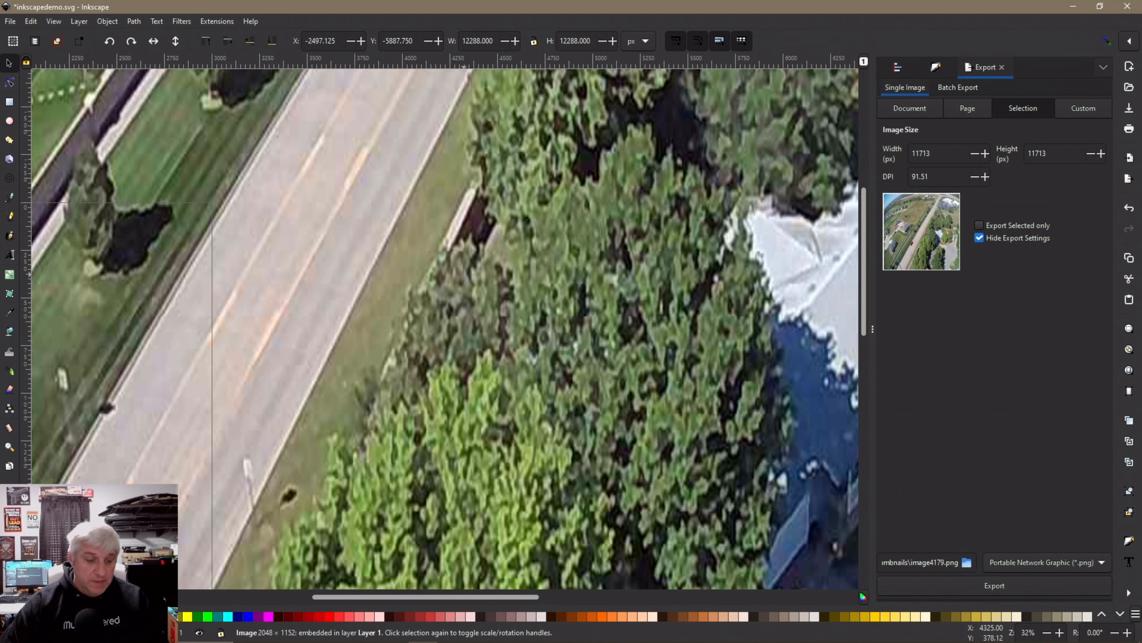
Shrink the aerial photo proportionally, send it to the bottom, and move it over the rectangle
{"action": "scroll", "coordinate": [506, 281], "scroll_direction": "down", "scroll_amount": 4, "text": "ctrl"}
{"action": "scroll", "coordinate": [496, 282], "scroll_direction": "down", "scroll_amount": 2, "text": "ctrl"}
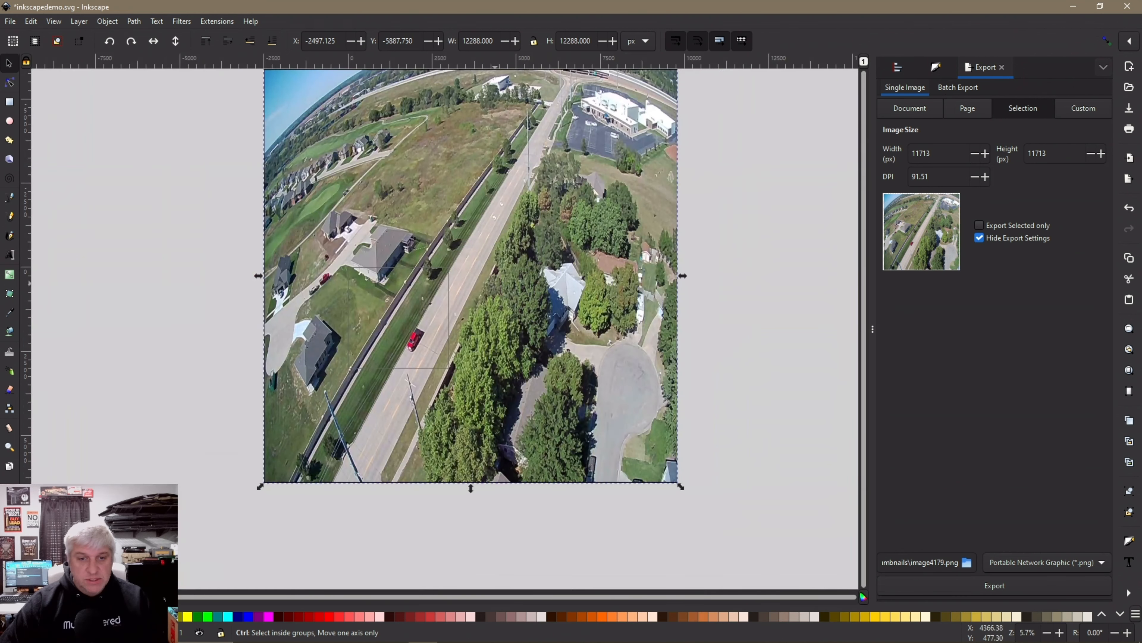
{"action": "scroll", "coordinate": [496, 281], "scroll_direction": "up", "scroll_amount": 2}
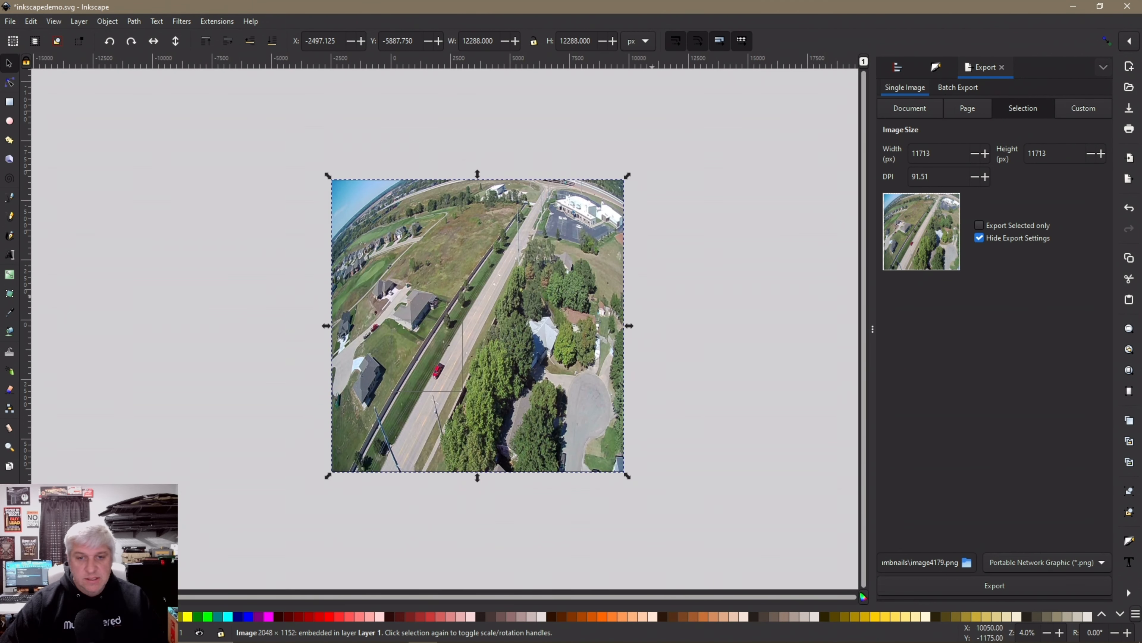
{"action": "left_click", "coordinate": [316, 270]}
{"action": "left_click", "coordinate": [574, 393]}
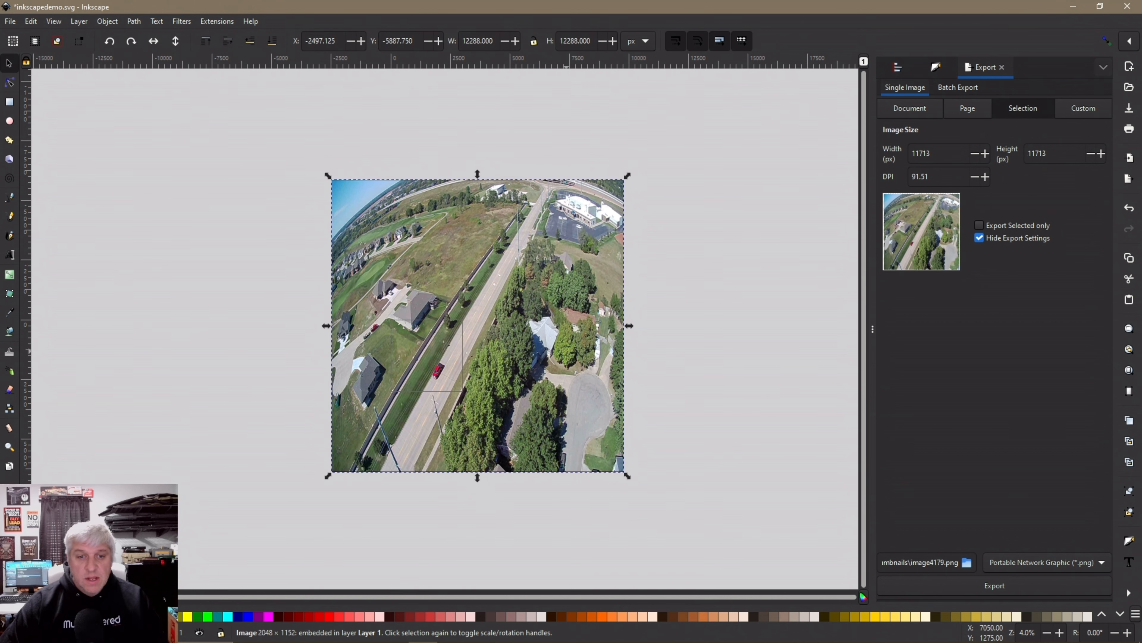
{"action": "key", "text": "ctrl"}
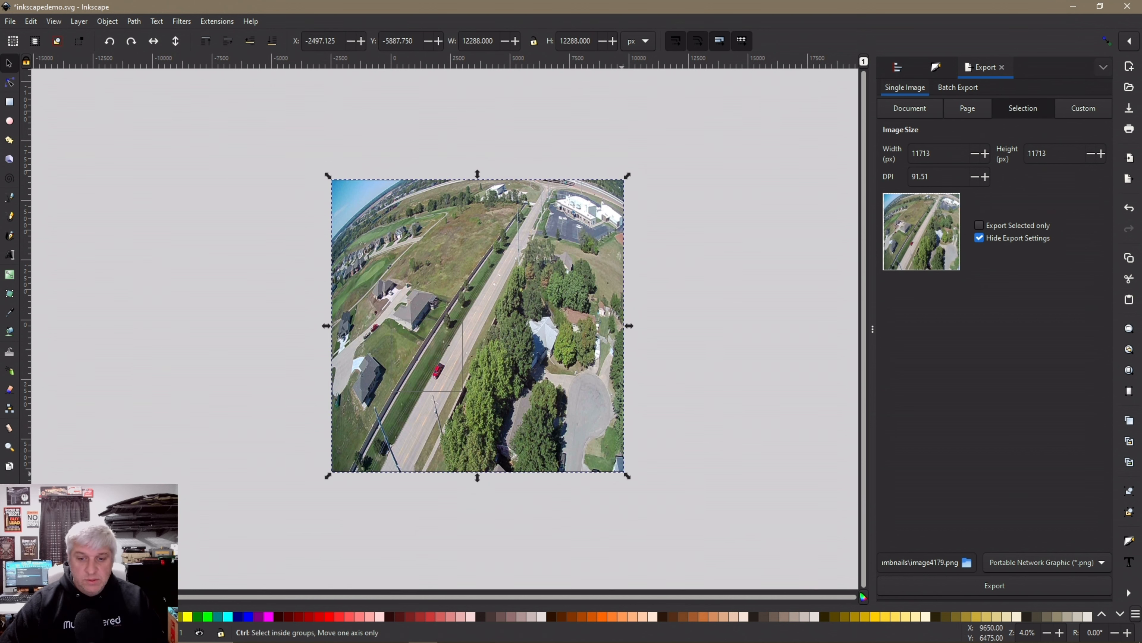
{"action": "left_click_drag", "start_coordinate": [628, 475], "coordinate": [503, 314]}
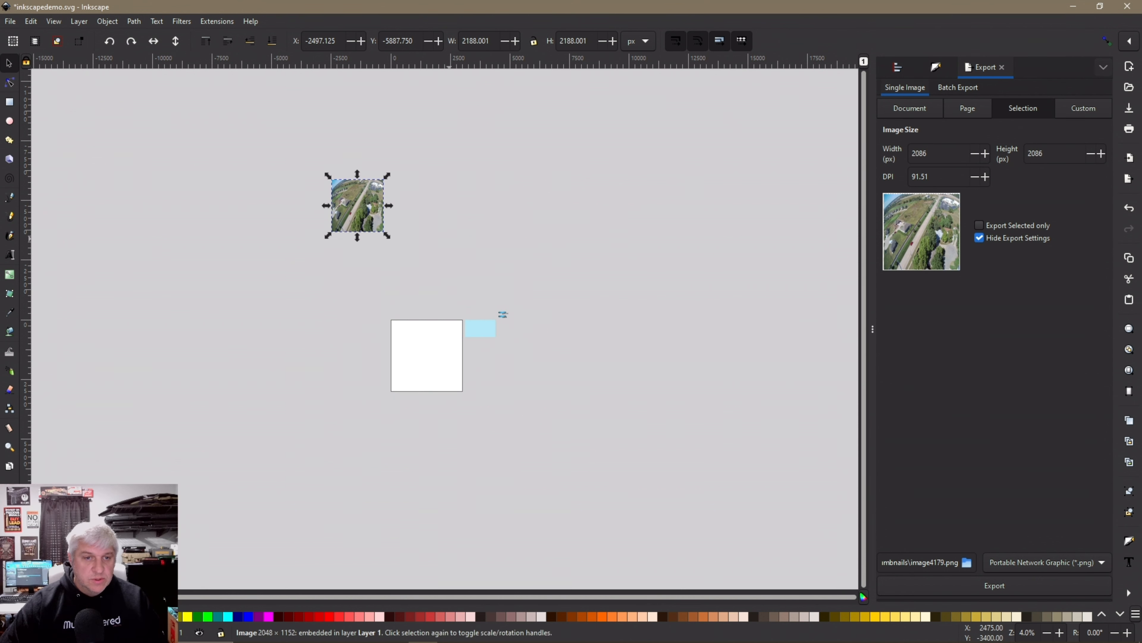
{"action": "left_click_drag", "start_coordinate": [374, 225], "coordinate": [500, 348]}
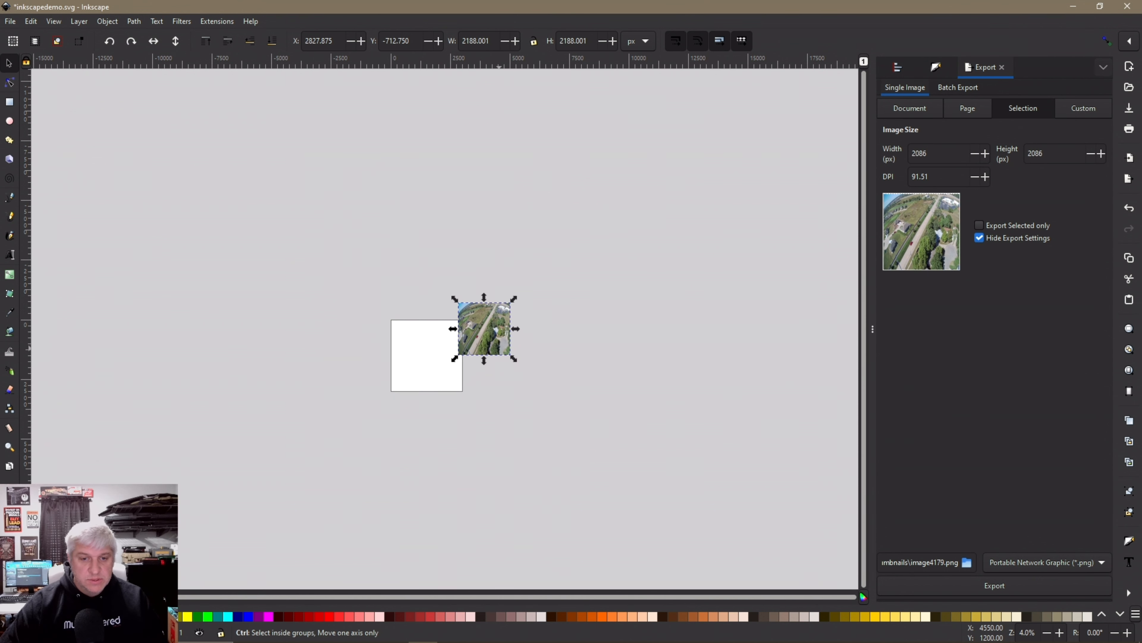
{"action": "scroll", "coordinate": [501, 347], "scroll_direction": "up", "scroll_amount": 3}
{"action": "scroll", "coordinate": [499, 349], "scroll_direction": "up", "scroll_amount": 1}
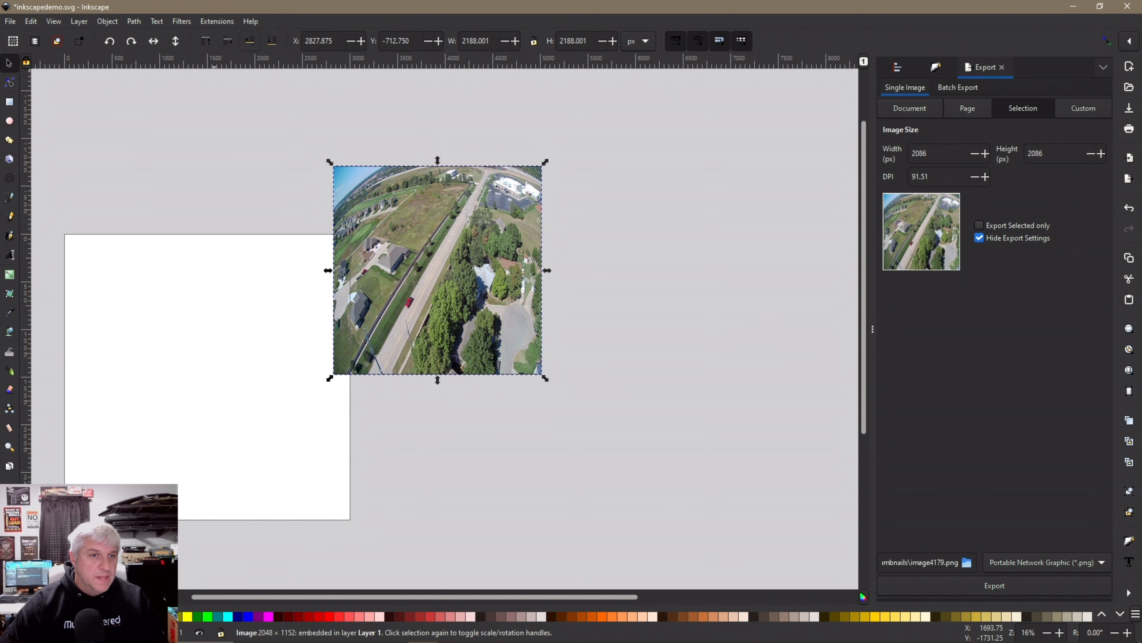
{"action": "left_click", "coordinate": [272, 42]}
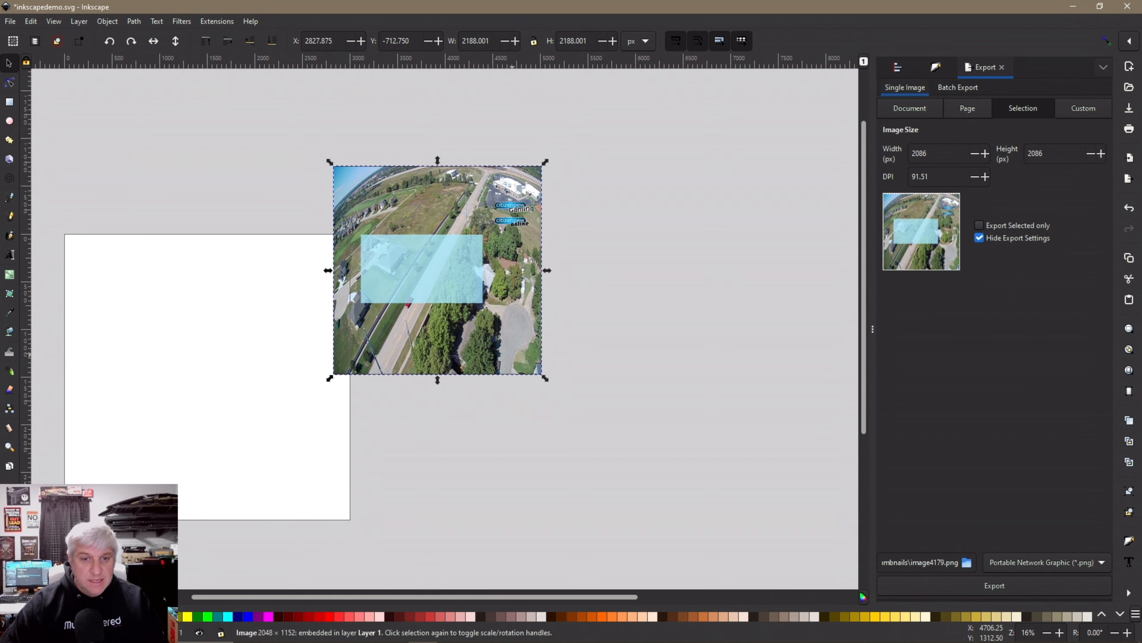
{"action": "left_click_drag", "start_coordinate": [540, 373], "coordinate": [505, 325]}
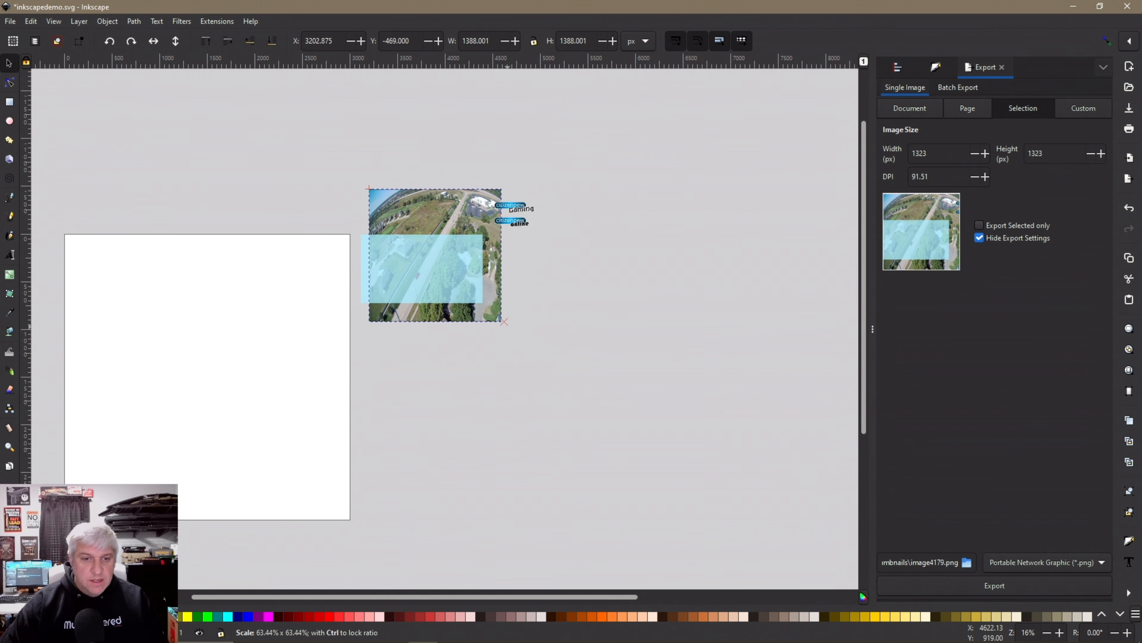
{"action": "left_click_drag", "start_coordinate": [365, 185], "coordinate": [372, 191]}
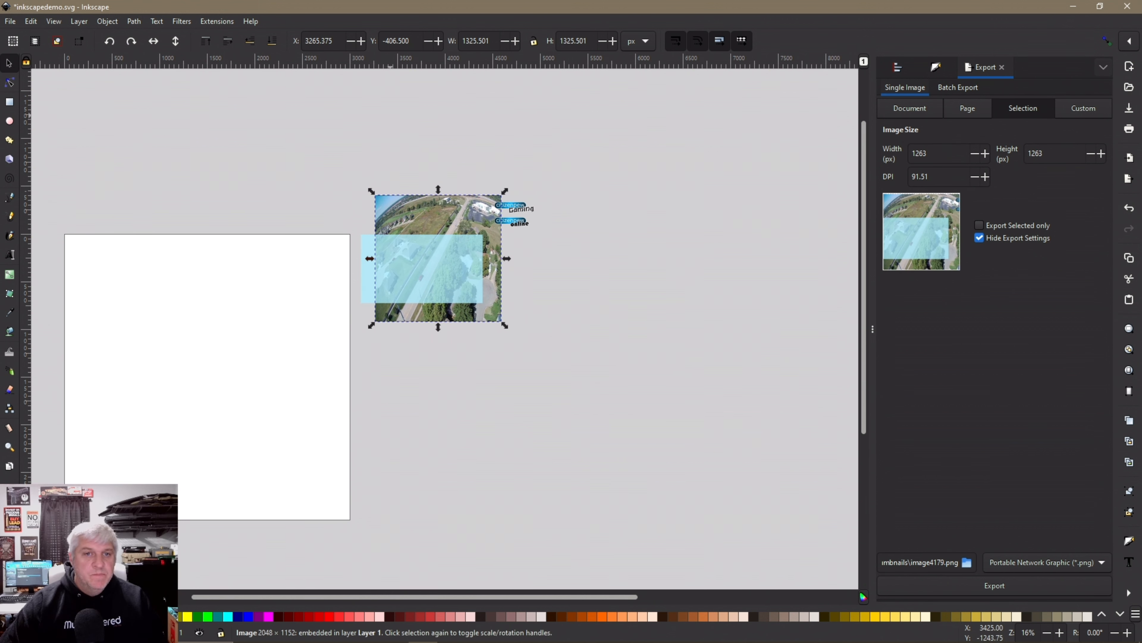
Lock the photo's proportions and set its width to 1280 px
{"action": "left_click", "coordinate": [463, 128]}
{"action": "left_click", "coordinate": [488, 234]}
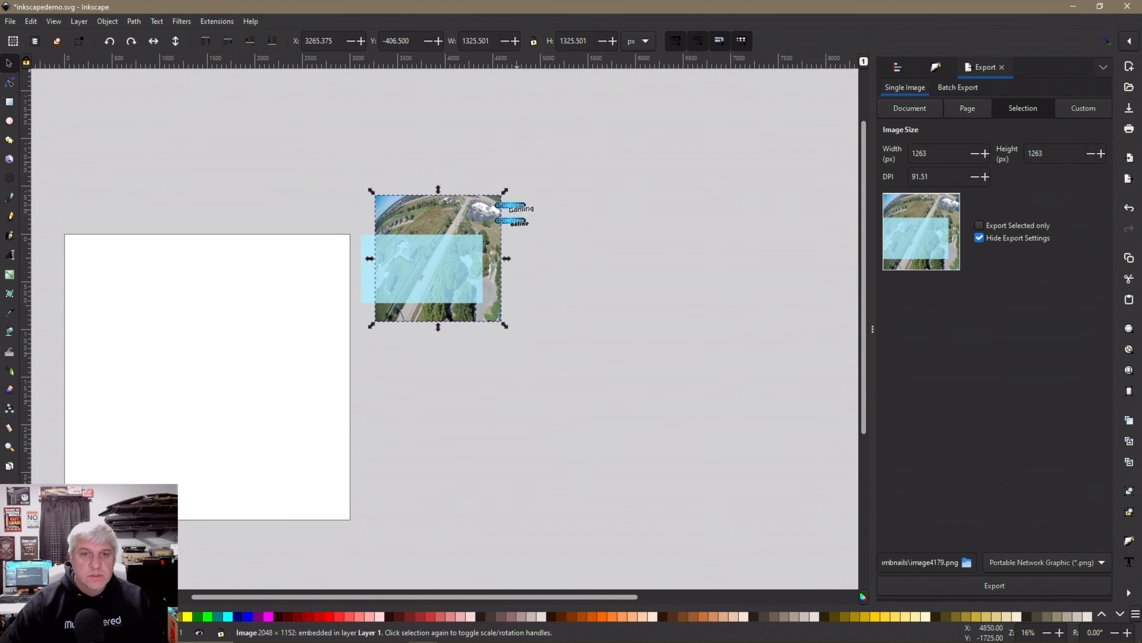
{"action": "left_click", "coordinate": [433, 276]}
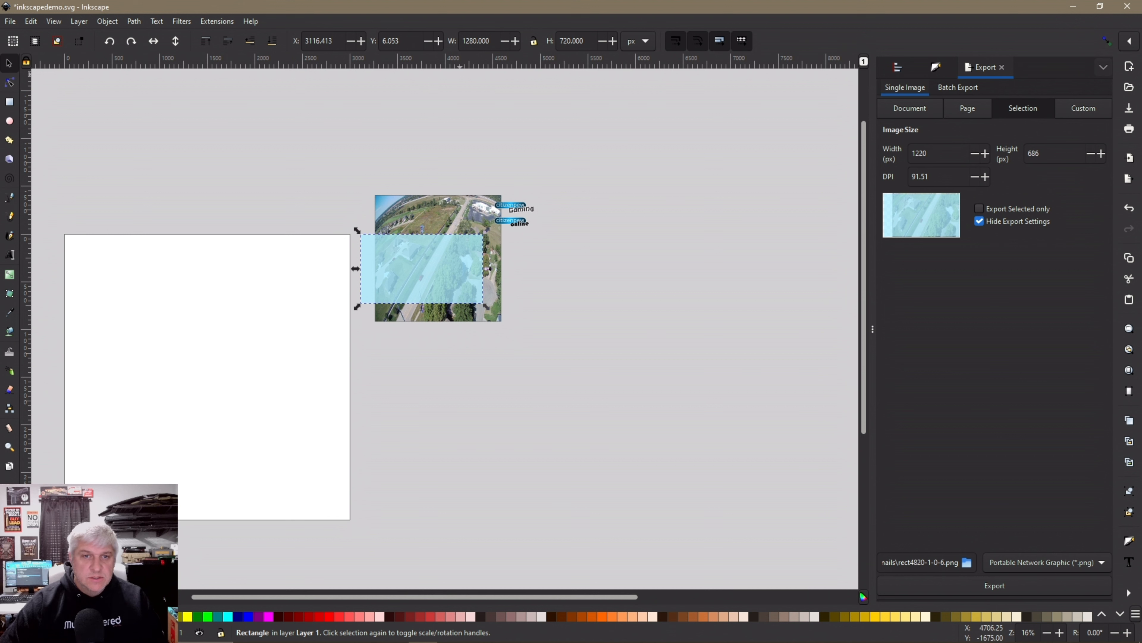
{"action": "left_click", "coordinate": [450, 226]}
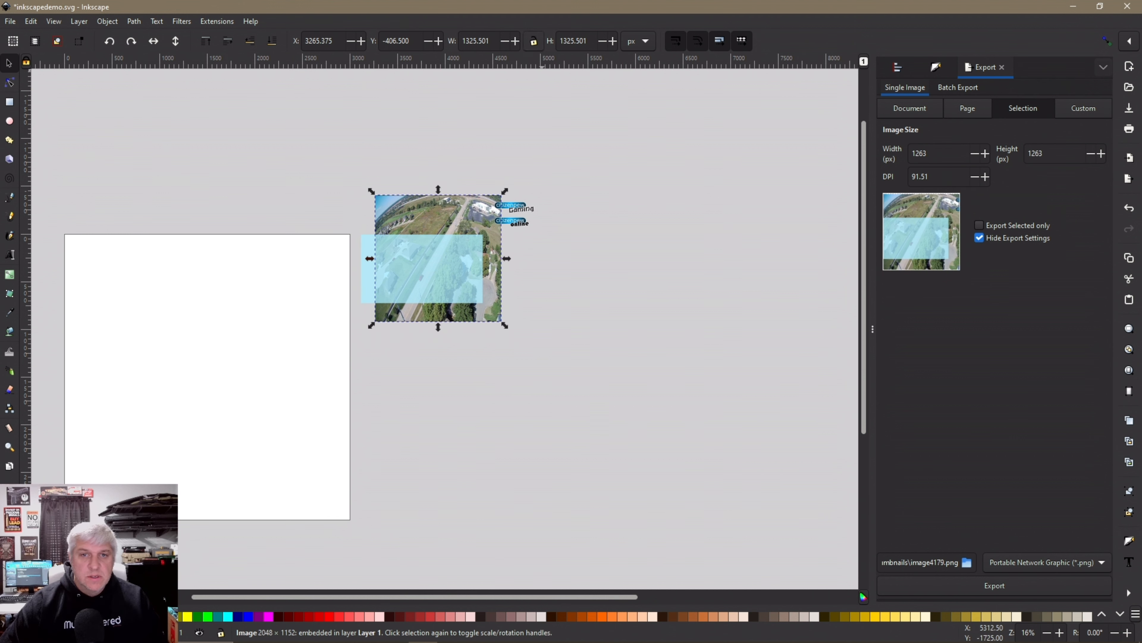
{"action": "left_click", "coordinate": [534, 41]}
{"action": "key", "text": "ctrl+a"}
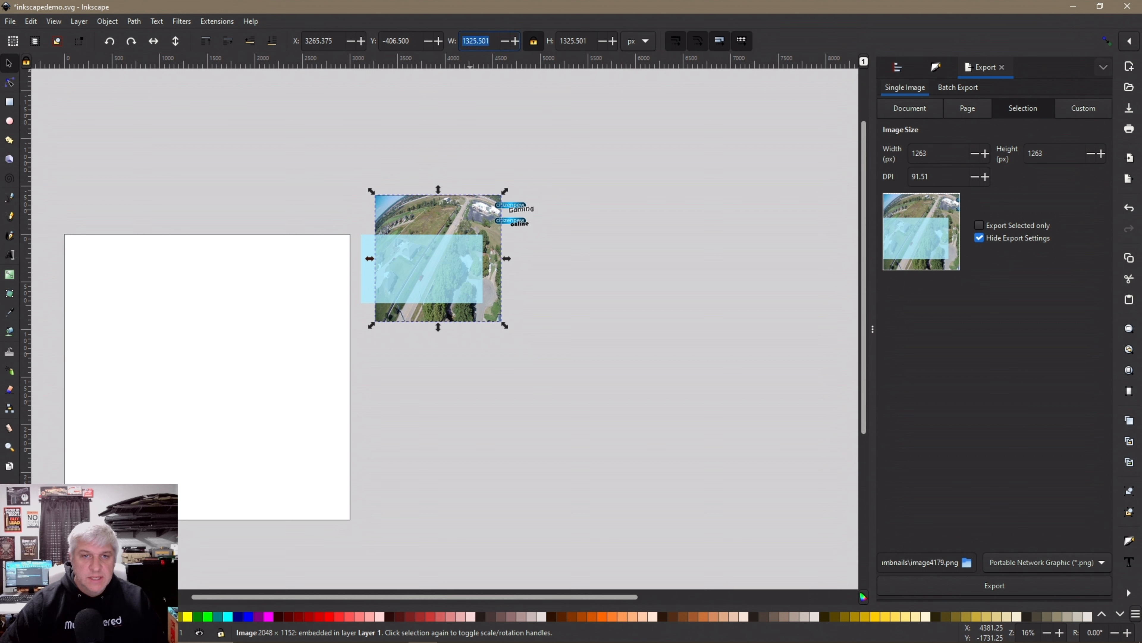
{"action": "type", "text": "1280"}
{"action": "key", "text": "Return"}
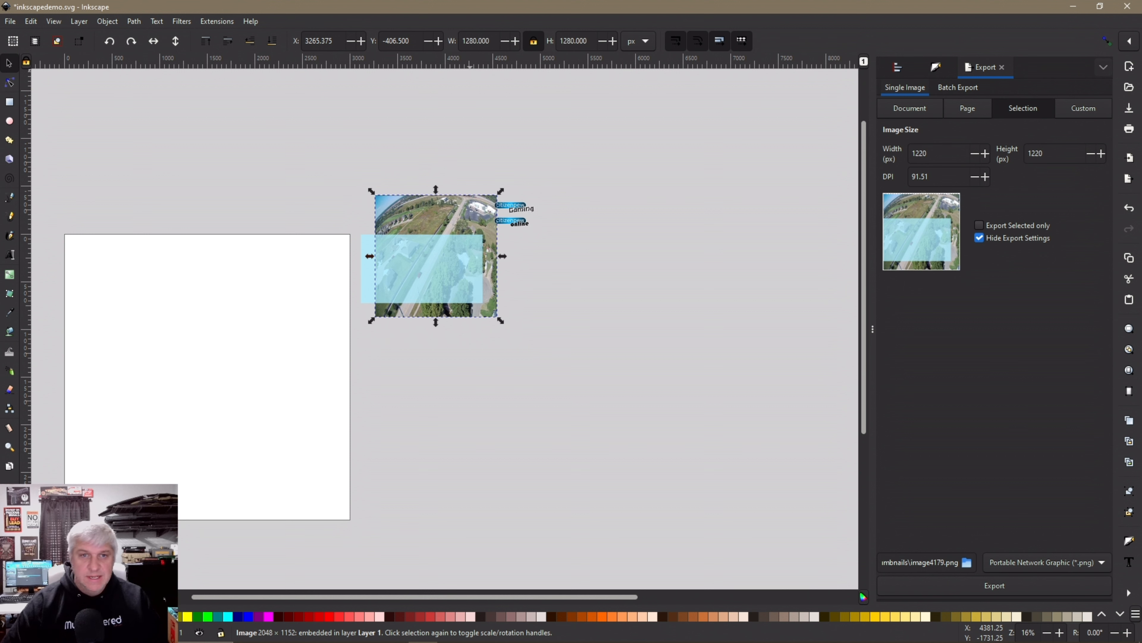
Align the photo with the rectangle's left edge and select both objects together
{"action": "left_click", "coordinate": [420, 140]}
{"action": "left_click_drag", "start_coordinate": [423, 230], "coordinate": [408, 248]}
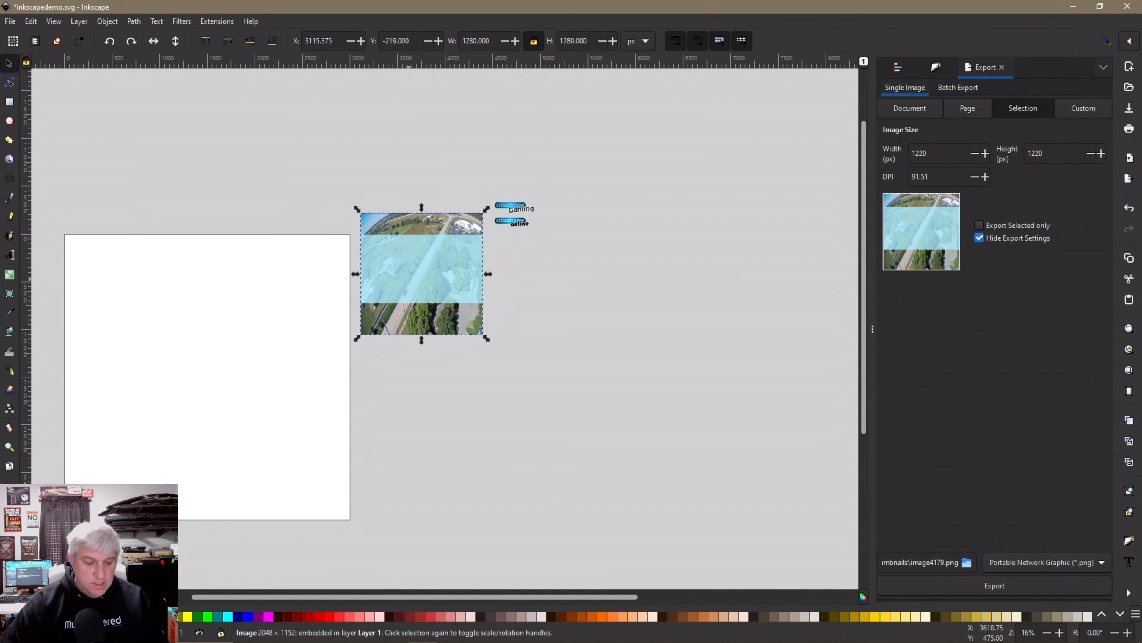
{"action": "left_click", "coordinate": [458, 284], "text": "shift"}
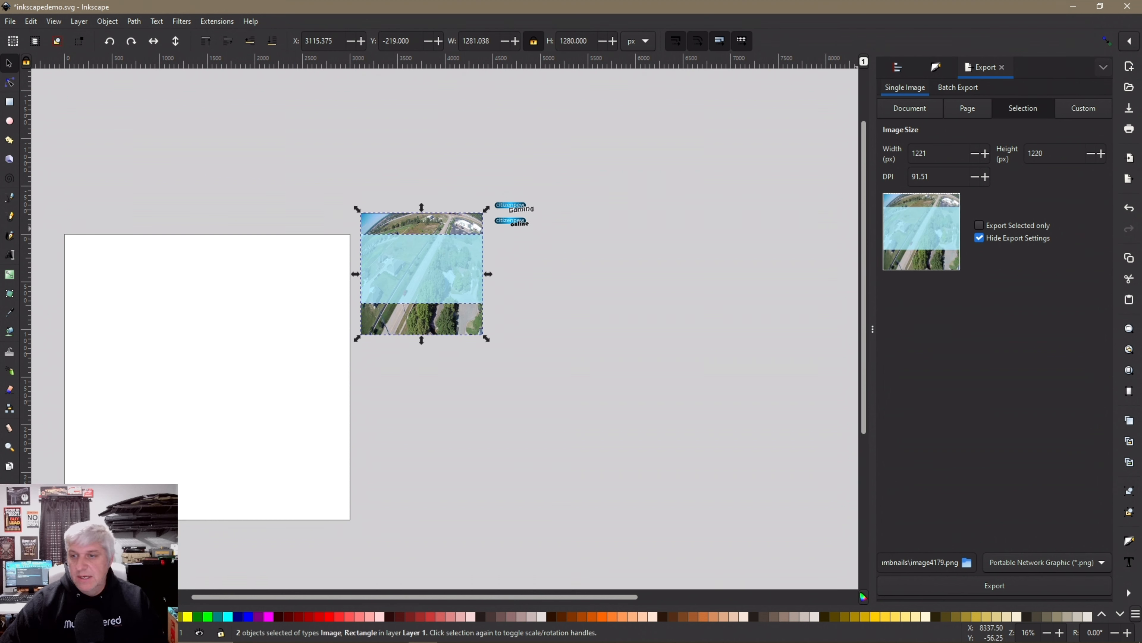
{"action": "key", "text": "ctrl+shift+a"}
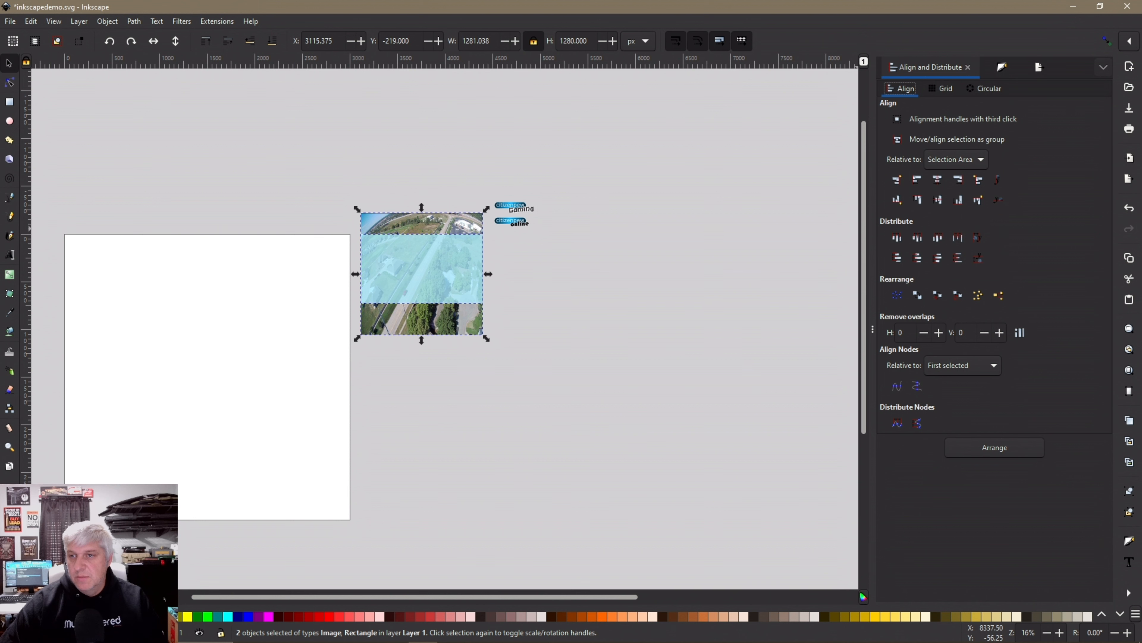
Centre the photo and rectangle on each other, then nudge the rectangle down the photo
{"action": "left_click", "coordinate": [938, 180]}
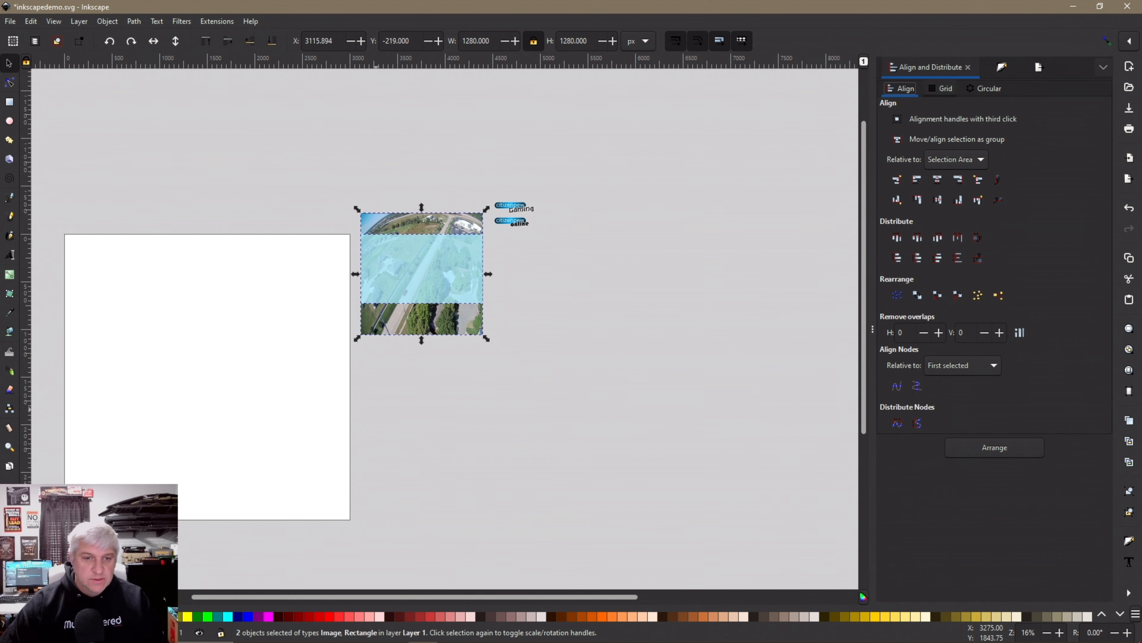
{"action": "scroll", "coordinate": [406, 283], "scroll_direction": "up", "scroll_amount": 3, "text": "ctrl"}
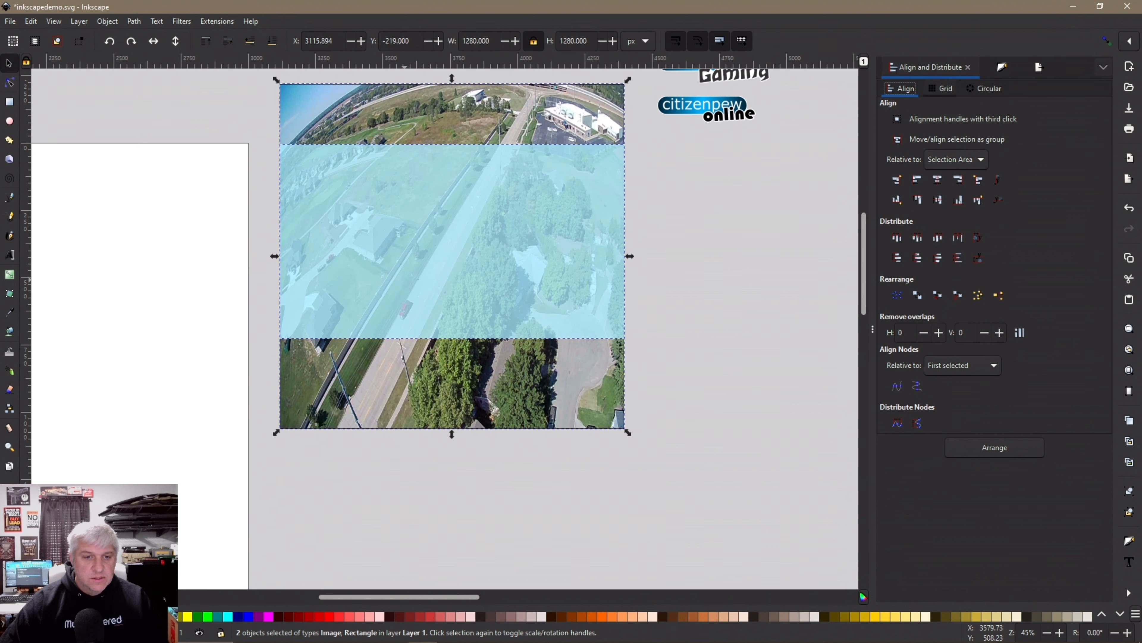
{"action": "key", "text": "Escape"}
{"action": "left_click", "coordinate": [467, 273]}
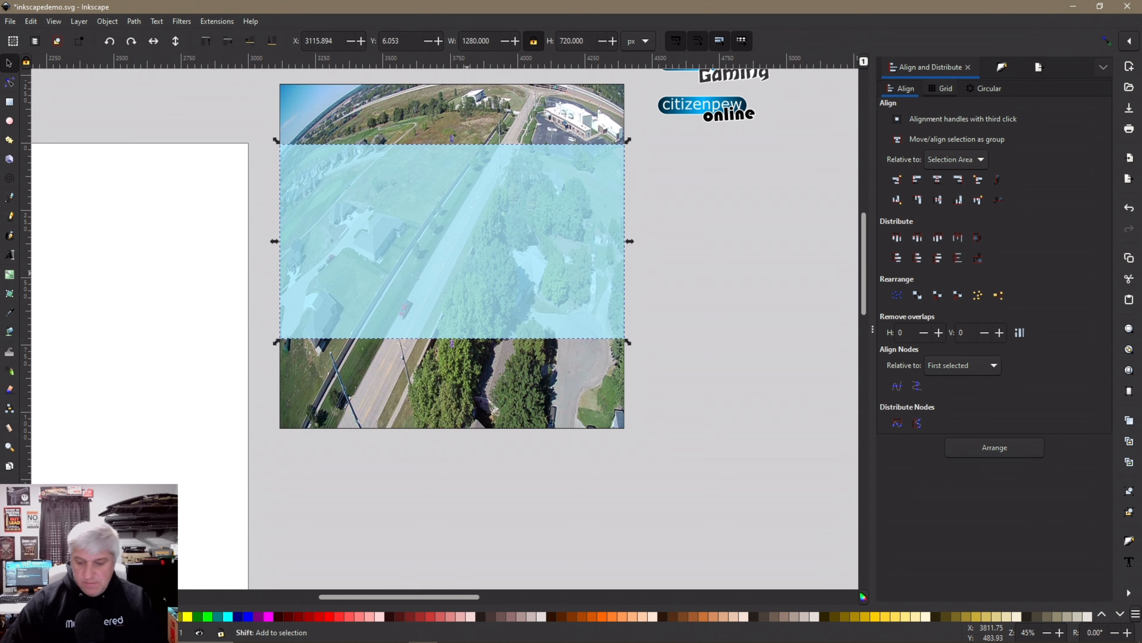
{"action": "key", "text": "shift+Down"}
{"action": "key", "text": "shift+Down"}
{"action": "key", "text": "shift+Down"}
{"action": "key", "text": "shift+Down"}
{"action": "key", "text": "shift+Down"}
{"action": "key", "text": "shift+Down"}
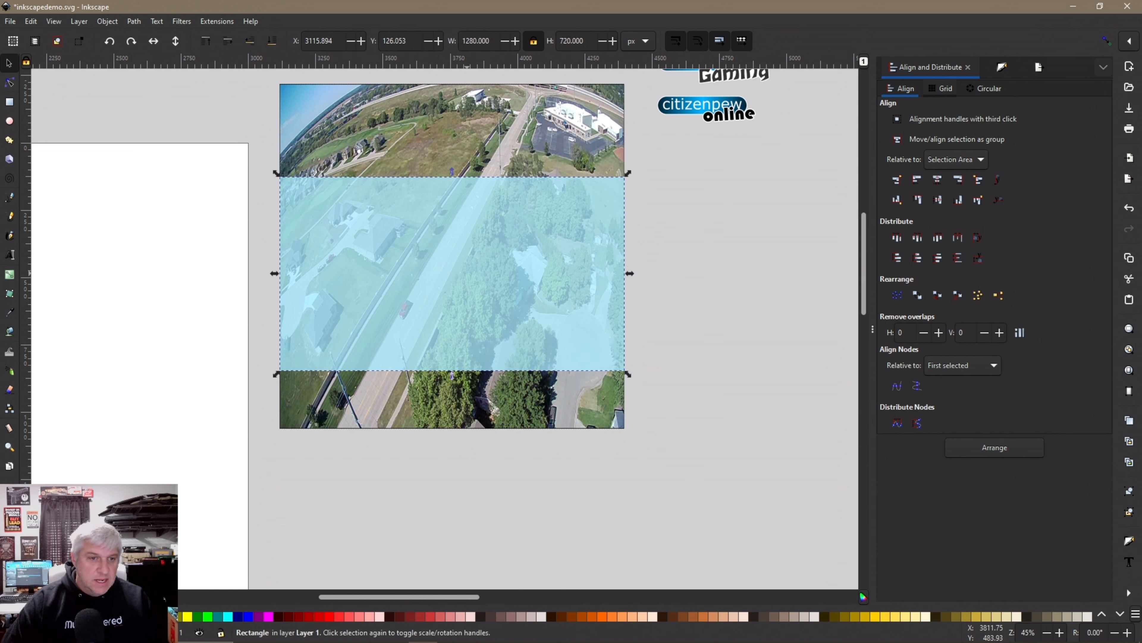
{"action": "key", "text": "shift+Down"}
{"action": "key", "text": "shift+Down"}
{"action": "key", "text": "shift+Down"}
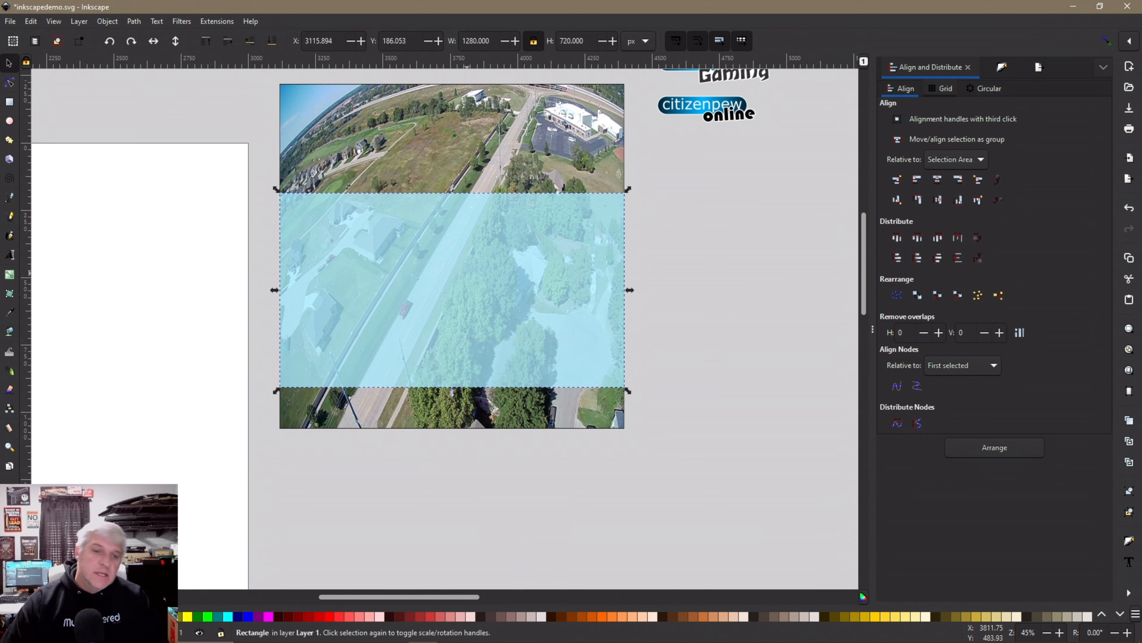
{"action": "key", "text": "shift+Down"}
{"action": "key", "text": "shift+Down"}
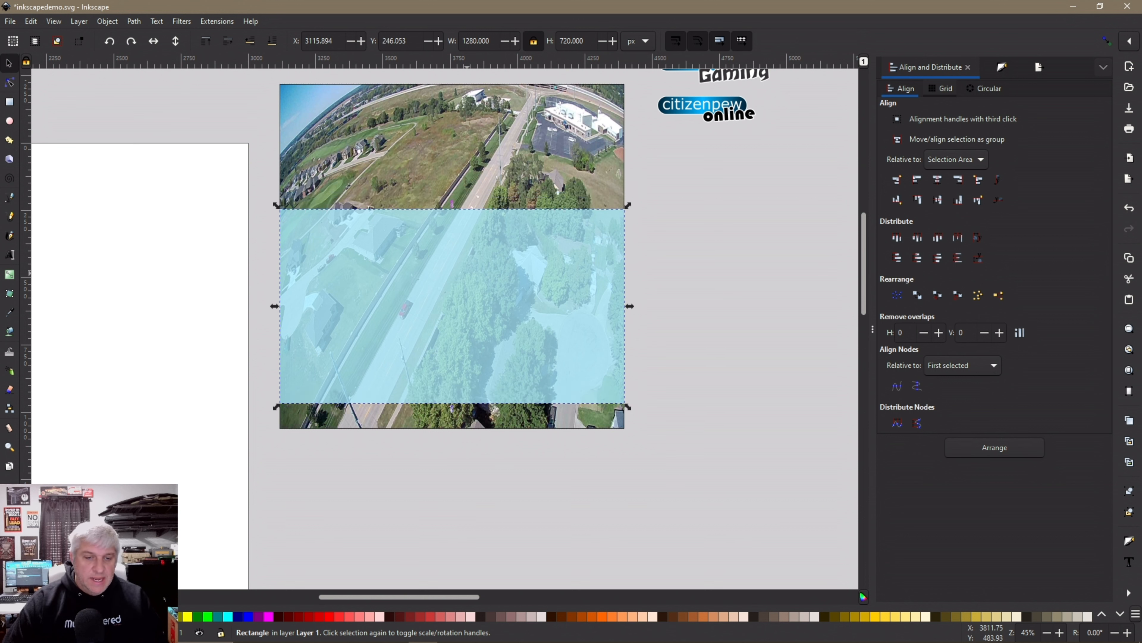
{"action": "key", "text": "shift+Up"}
{"action": "key", "text": "shift+Up"}
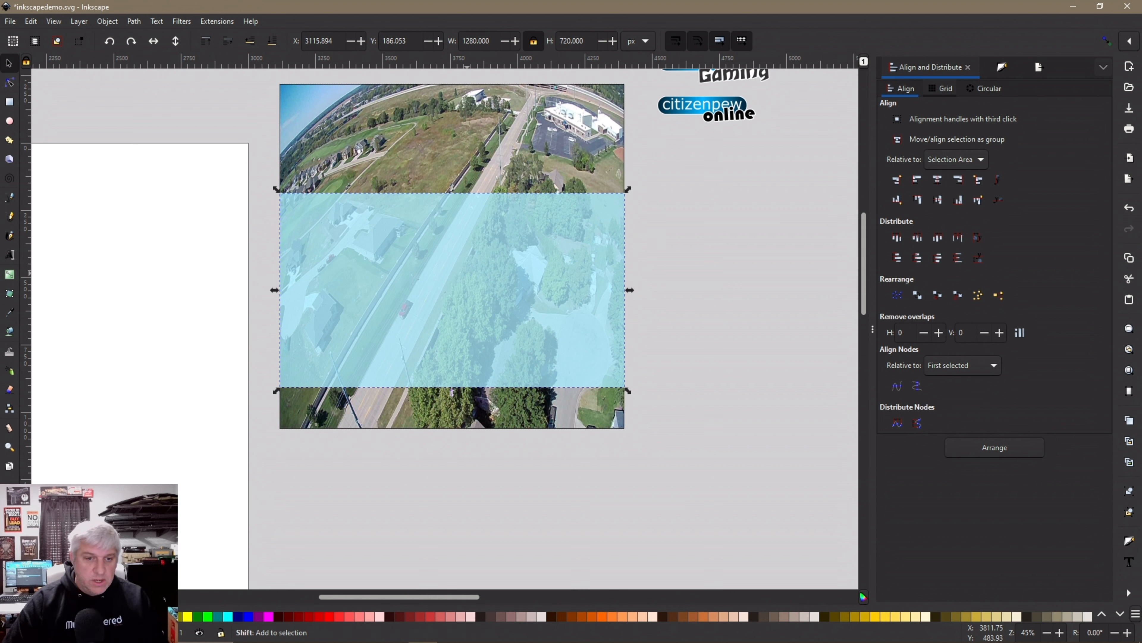
{"action": "key", "text": "shift+Up"}
{"action": "key", "text": "shift+Down"}
{"action": "key", "text": "shift+Down"}
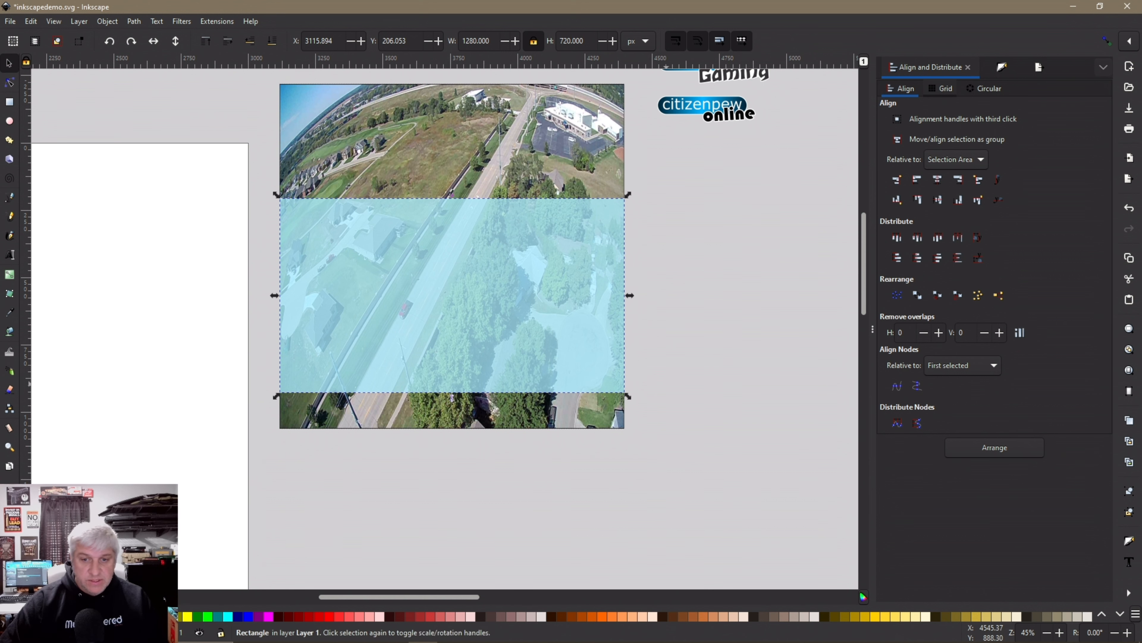
Enlarge the photo from its corner handles so it extends beyond the frame
{"action": "scroll", "coordinate": [665, 381], "scroll_direction": "down", "scroll_amount": 1}
{"action": "left_click", "coordinate": [624, 402]}
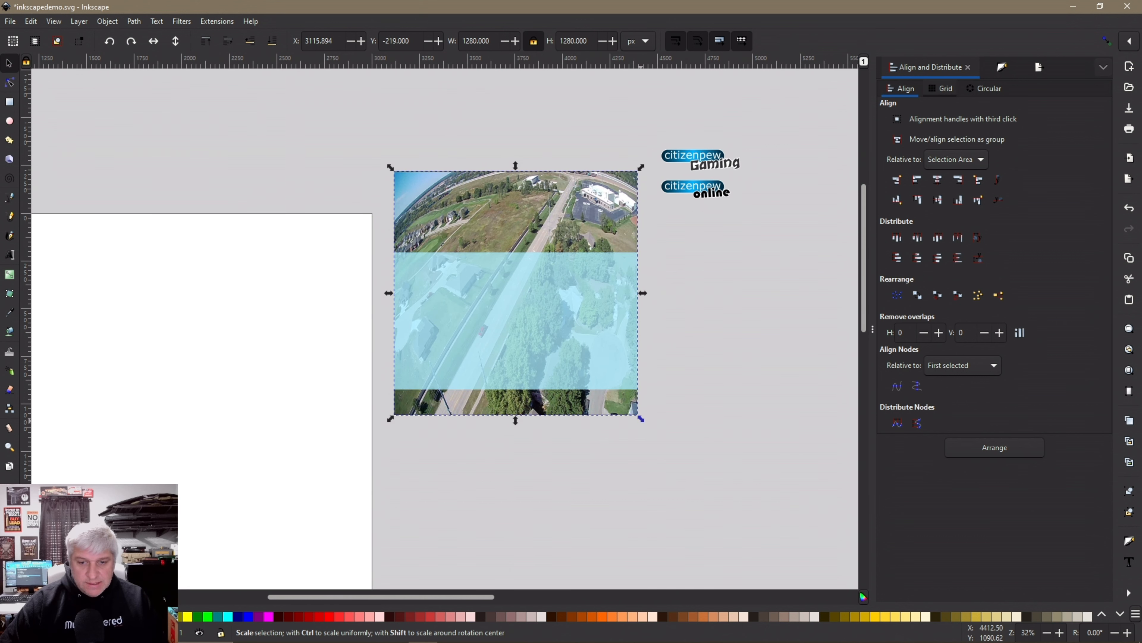
{"action": "left_click_drag", "start_coordinate": [641, 419], "coordinate": [683, 461]}
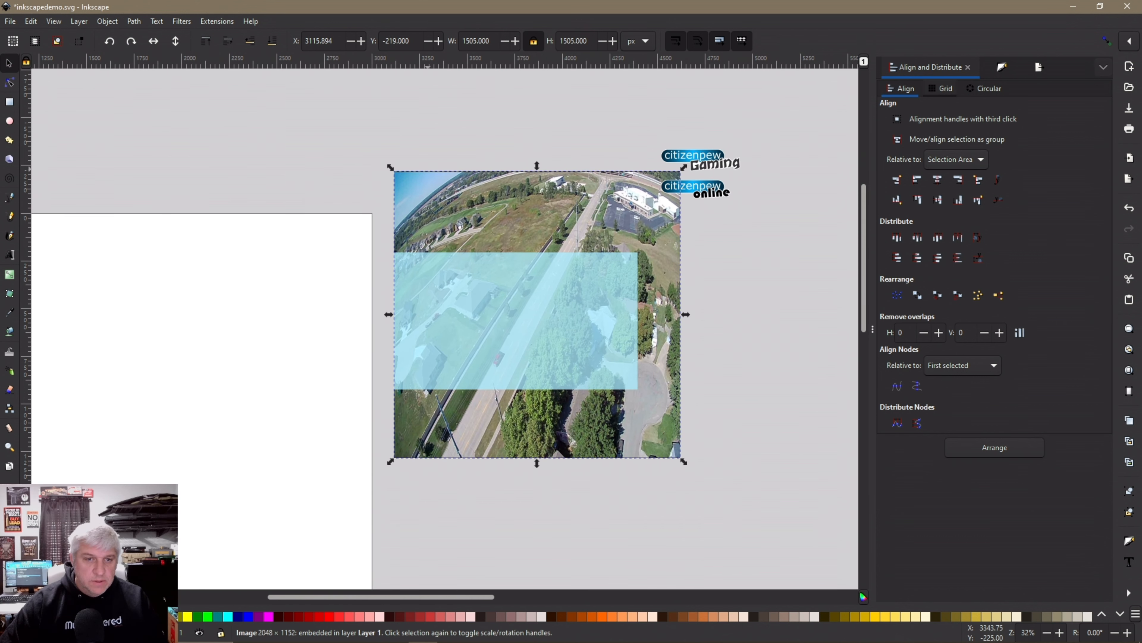
{"action": "left_click_drag", "start_coordinate": [390, 168], "coordinate": [334, 110]}
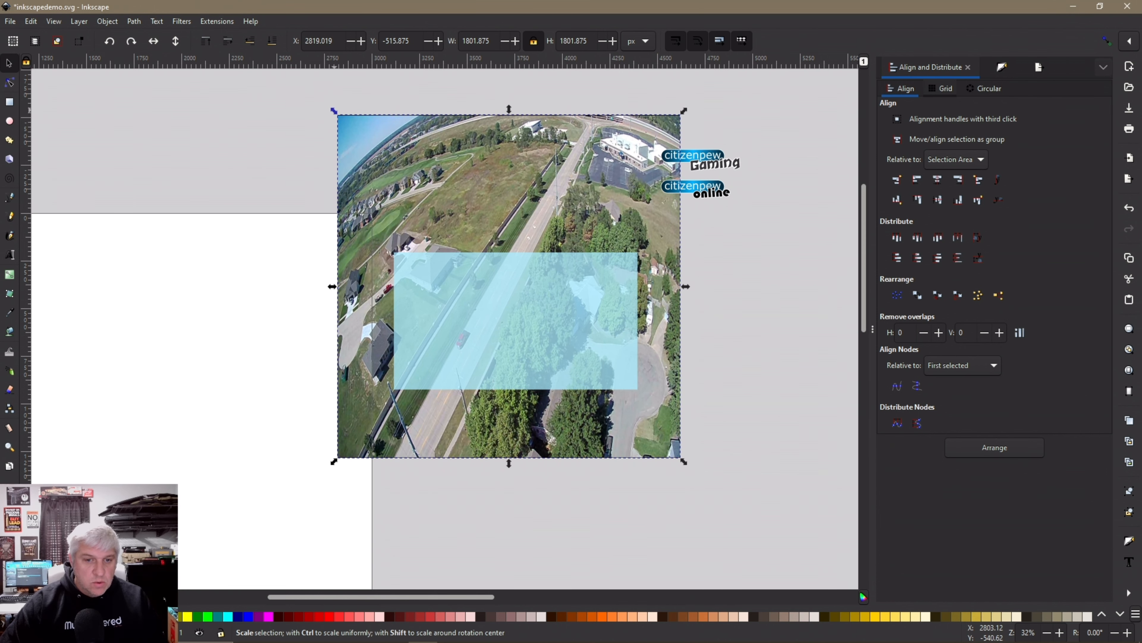
{"action": "left_click_drag", "start_coordinate": [333, 110], "coordinate": [306, 84]}
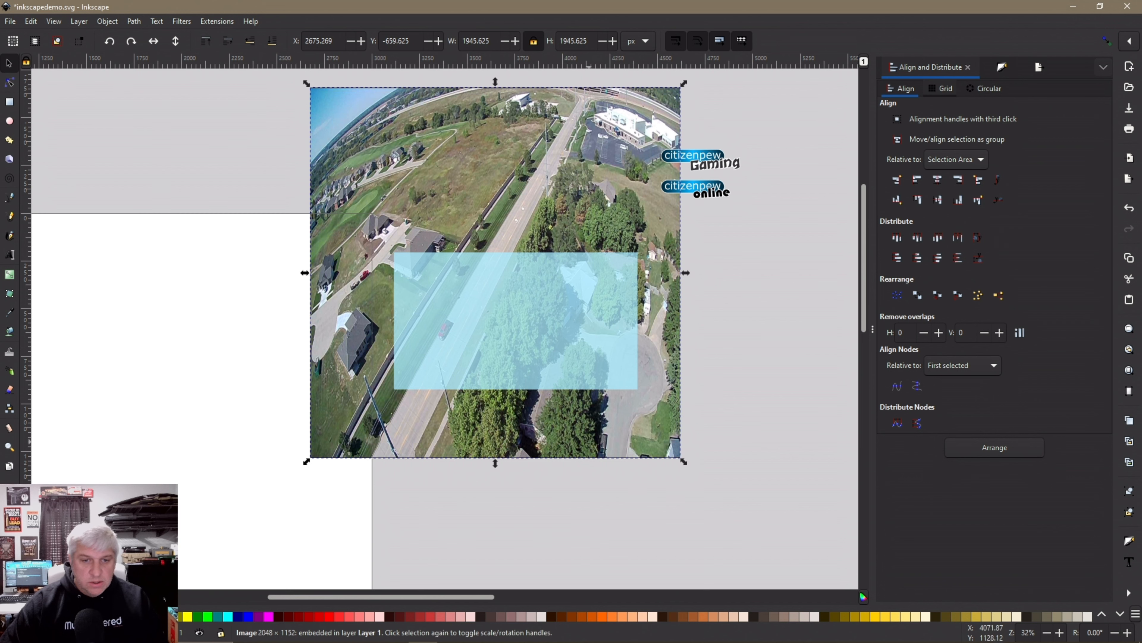
{"action": "left_click_drag", "start_coordinate": [684, 461], "coordinate": [787, 532]}
Move the blue rectangle lower over the road and scale the photo up to about 3636 px
{"action": "left_click_drag", "start_coordinate": [520, 342], "coordinate": [529, 401]}
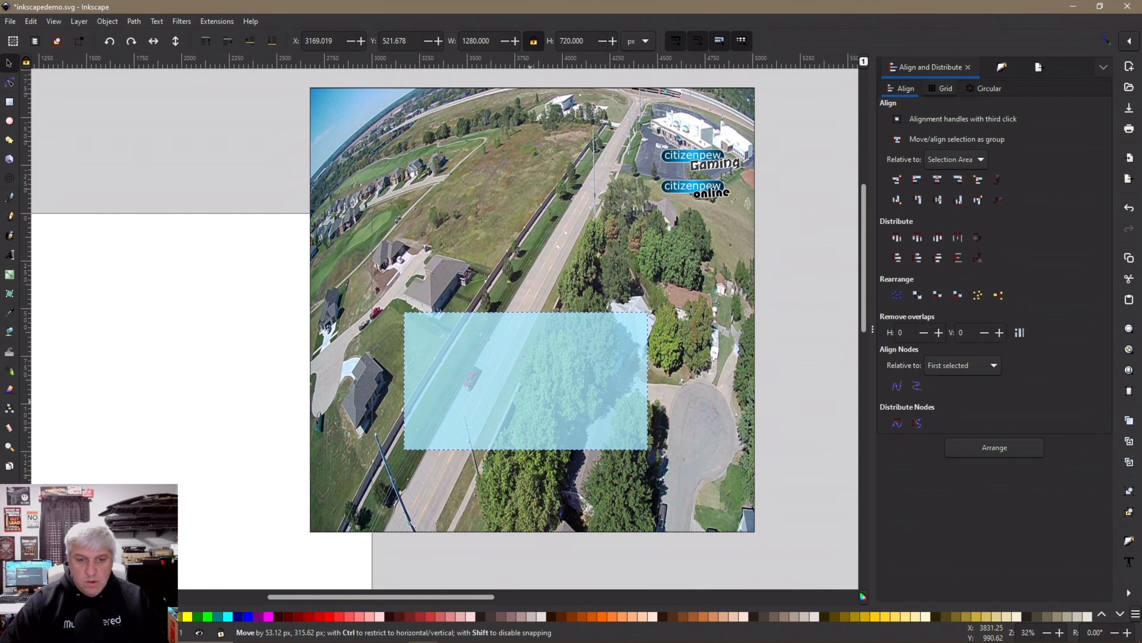
{"action": "scroll", "coordinate": [448, 332], "scroll_direction": "down", "scroll_amount": 2}
{"action": "left_click", "coordinate": [420, 284]}
{"action": "left_click_drag", "start_coordinate": [376, 207], "coordinate": [320, 151]}
{"action": "left_click_drag", "start_coordinate": [605, 437], "coordinate": [673, 505]}
{"action": "left_click_drag", "start_coordinate": [470, 415], "coordinate": [480, 395]}
{"action": "scroll", "coordinate": [480, 395], "scroll_direction": "up", "scroll_amount": 3}
{"action": "scroll", "coordinate": [447, 369], "scroll_direction": "up", "scroll_amount": 1}
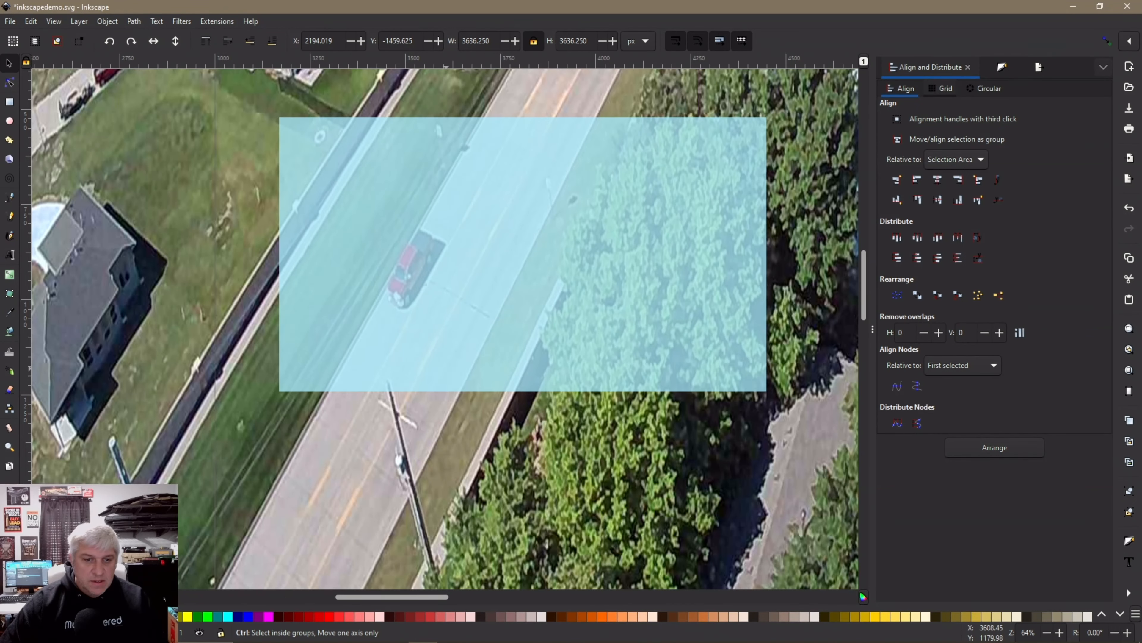
{"action": "scroll", "coordinate": [456, 377], "scroll_direction": "down", "scroll_amount": 3}
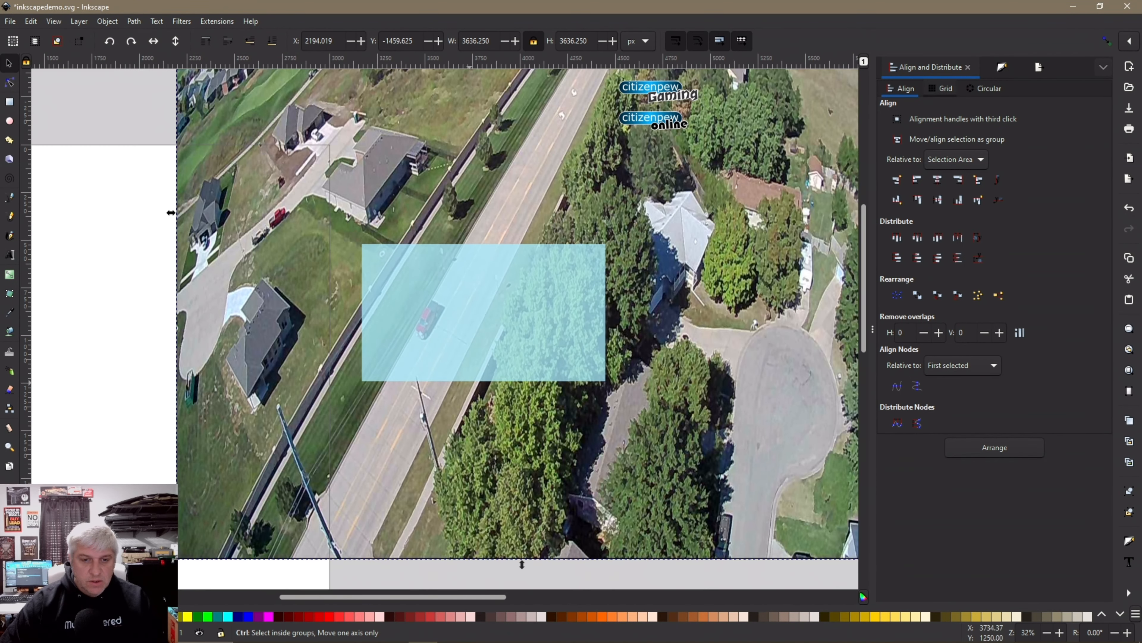
{"action": "scroll", "coordinate": [446, 315], "scroll_direction": "up", "scroll_amount": 3}
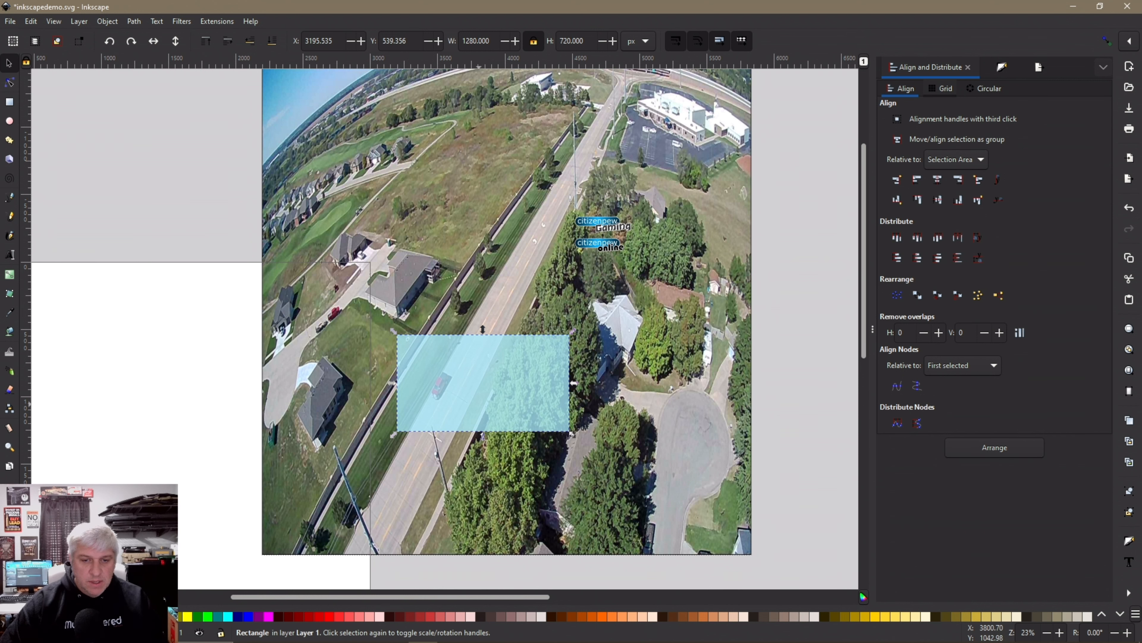
{"action": "scroll", "coordinate": [605, 406], "scroll_direction": "down", "scroll_amount": 4}
{"action": "left_click", "coordinate": [605, 395]}
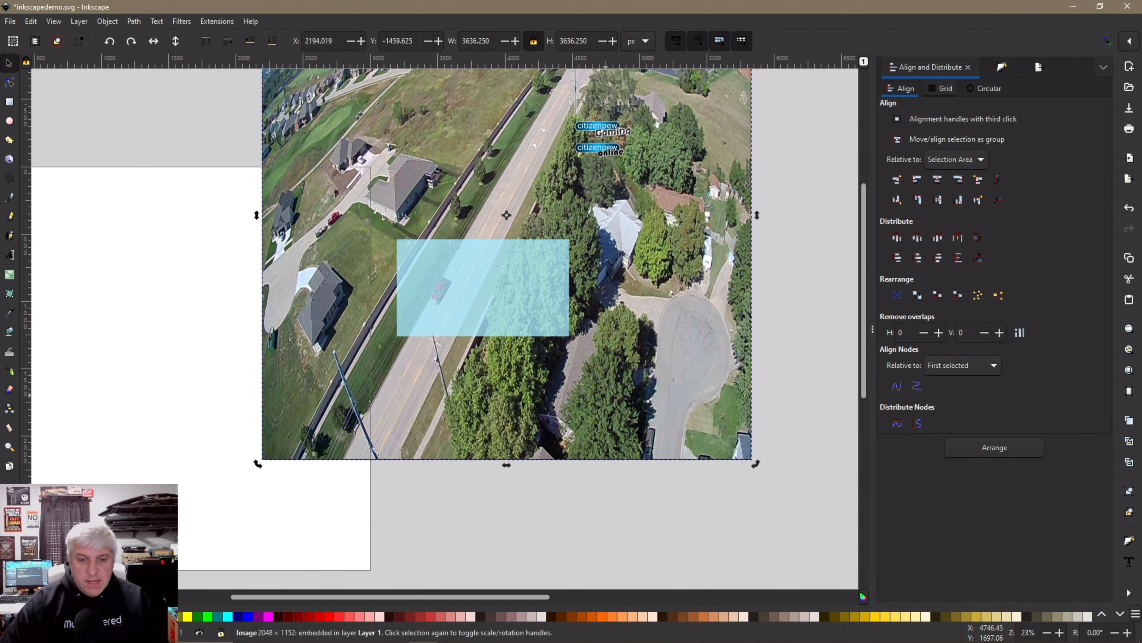
Rotate the photo about 4° clockwise and reposition it behind the frame
{"action": "left_click_drag", "start_coordinate": [754, 463], "coordinate": [686, 511]}
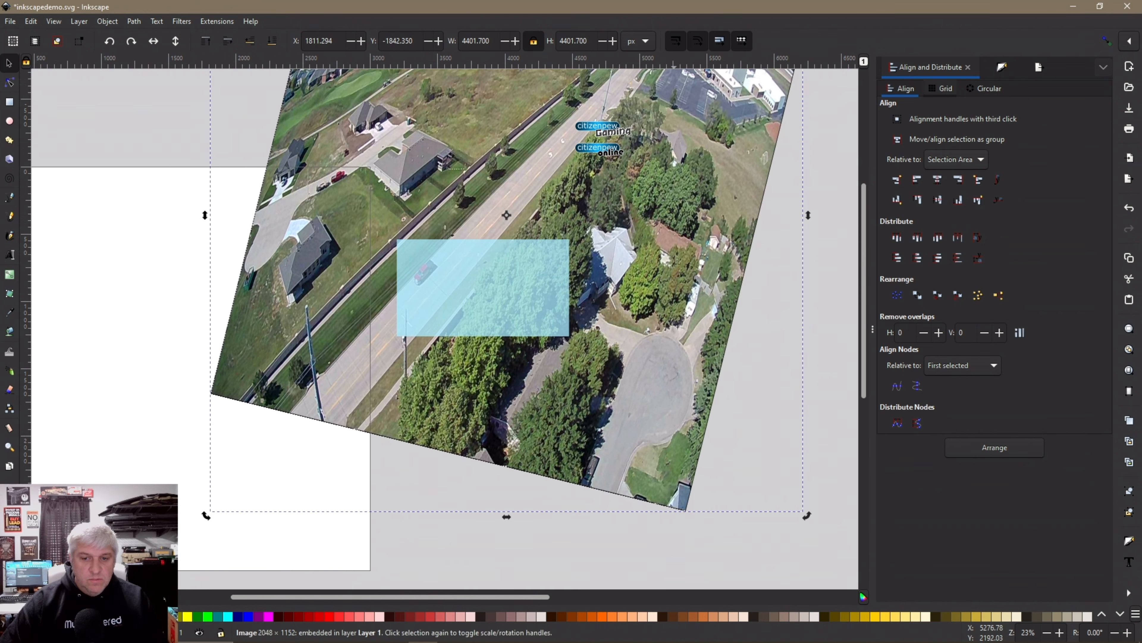
{"action": "left_click_drag", "start_coordinate": [623, 325], "coordinate": [647, 350]}
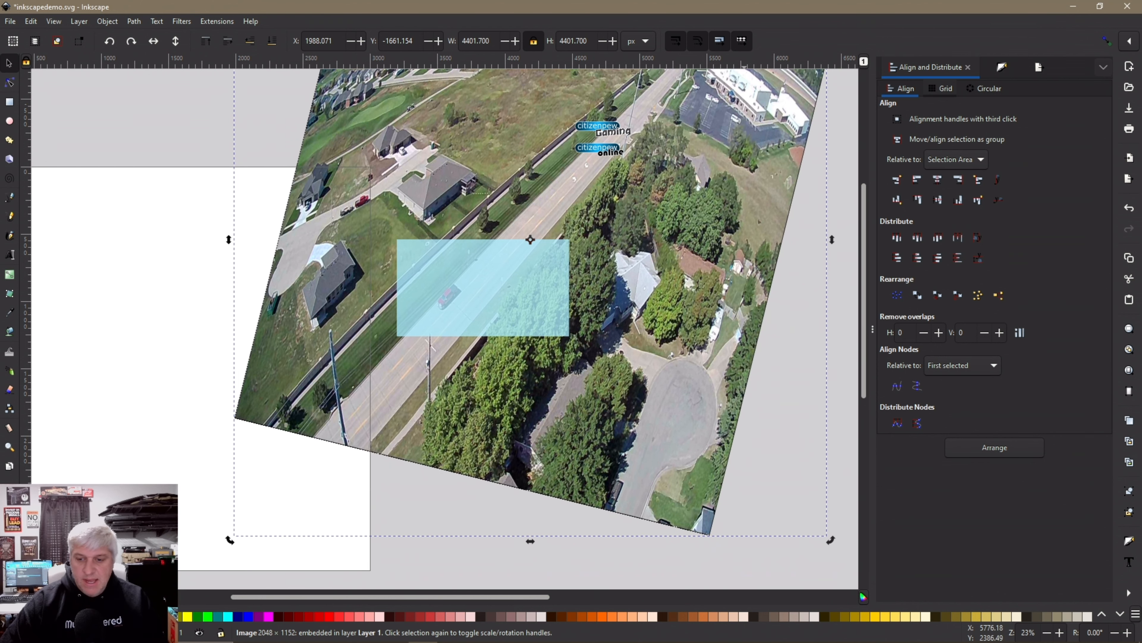
{"action": "left_click_drag", "start_coordinate": [832, 540], "coordinate": [804, 557]}
{"action": "left_click_drag", "start_coordinate": [605, 437], "coordinate": [615, 428]}
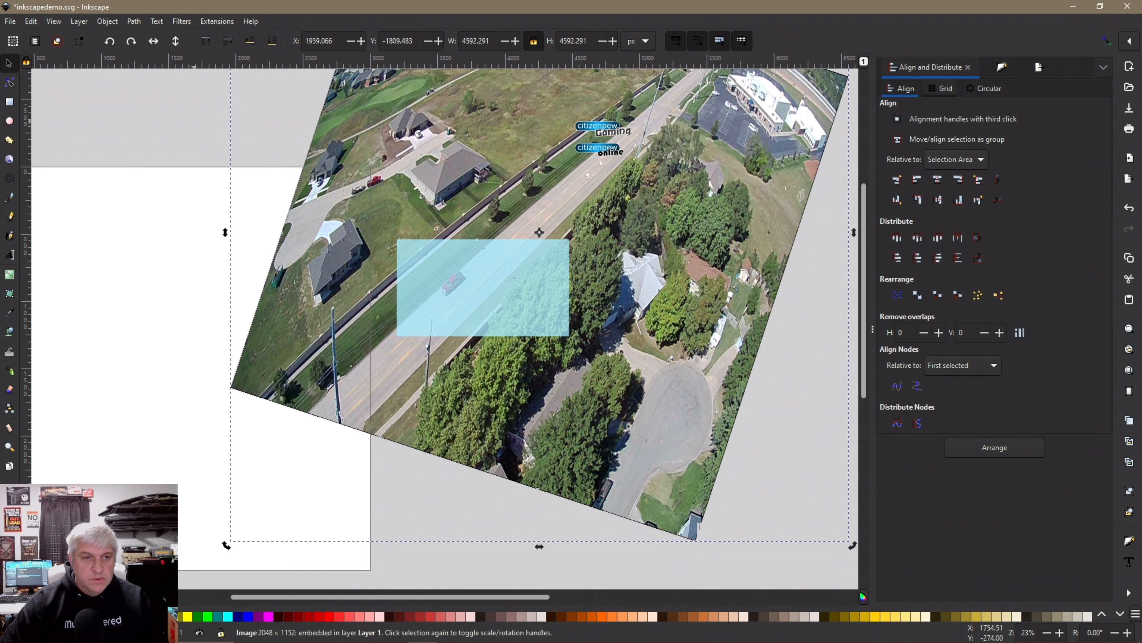
{"action": "key", "text": "Escape"}
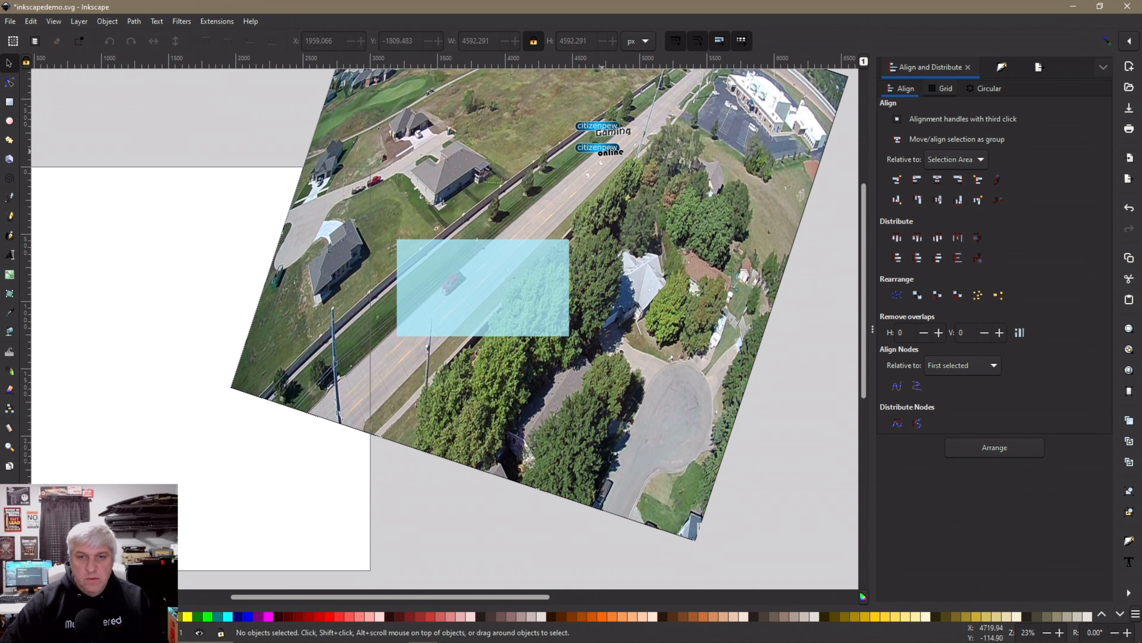
Place the citizenpew online logo at the blue frame's top-left corner
{"action": "left_click_drag", "start_coordinate": [604, 150], "coordinate": [536, 251]}
{"action": "left_click_drag", "start_coordinate": [435, 253], "coordinate": [434, 251]}
{"action": "key", "text": "Escape"}
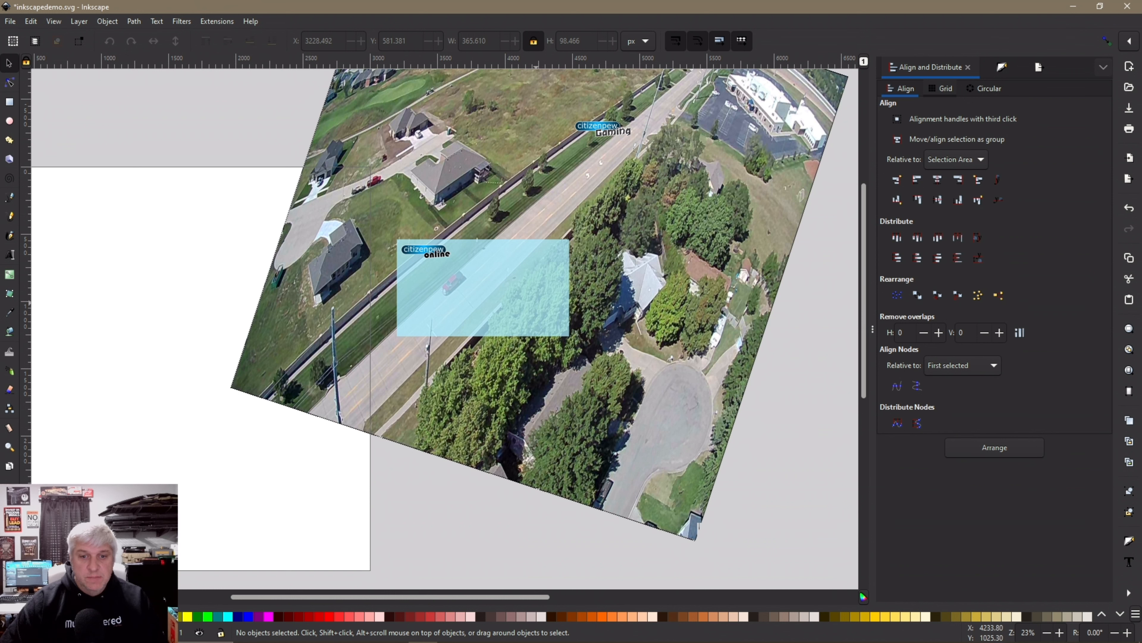
Clip the tilted photo to the light-blue 1280 × 720 rectangle with Set Clip
{"action": "left_click", "coordinate": [596, 312]}
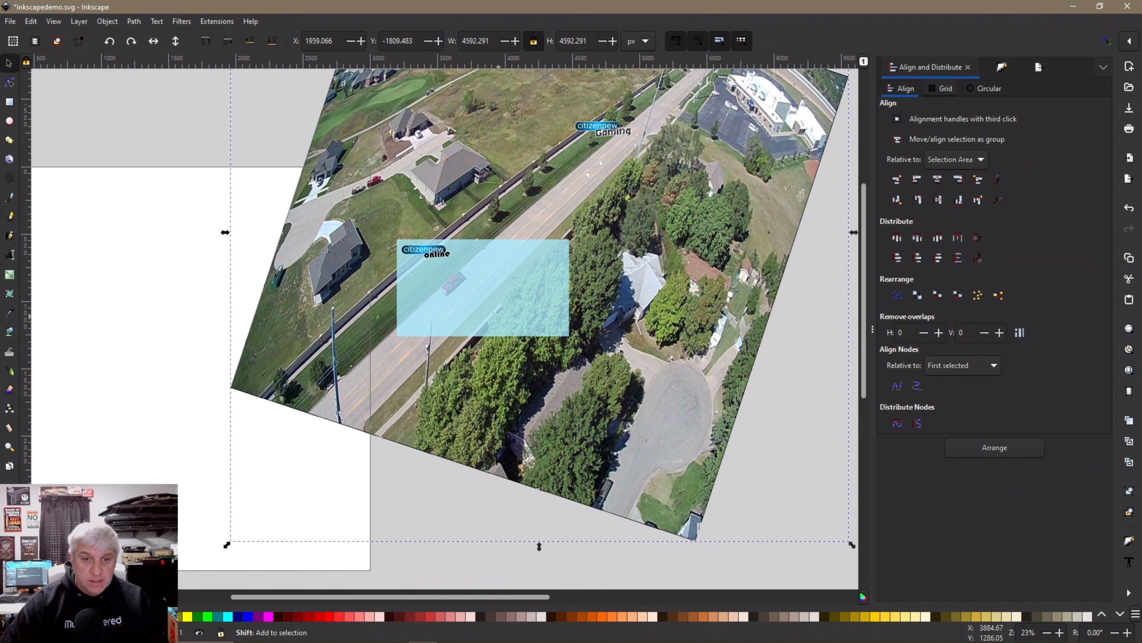
{"action": "left_click", "coordinate": [503, 290], "text": "shift"}
{"action": "left_click", "coordinate": [107, 21]}
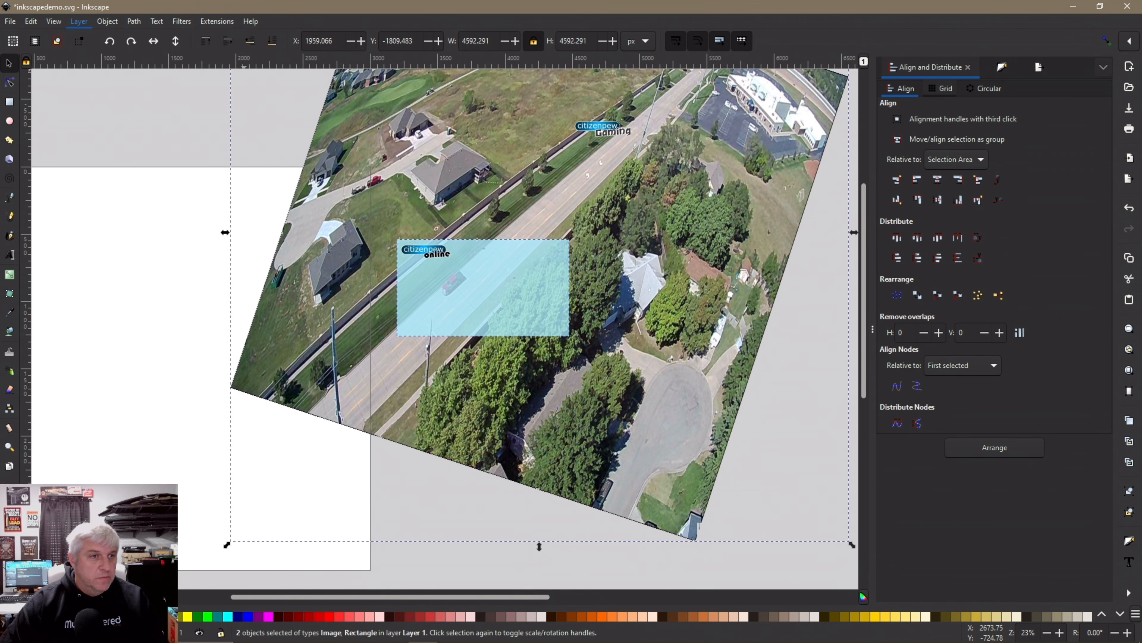
{"action": "mouse_move", "coordinate": [116, 171]}
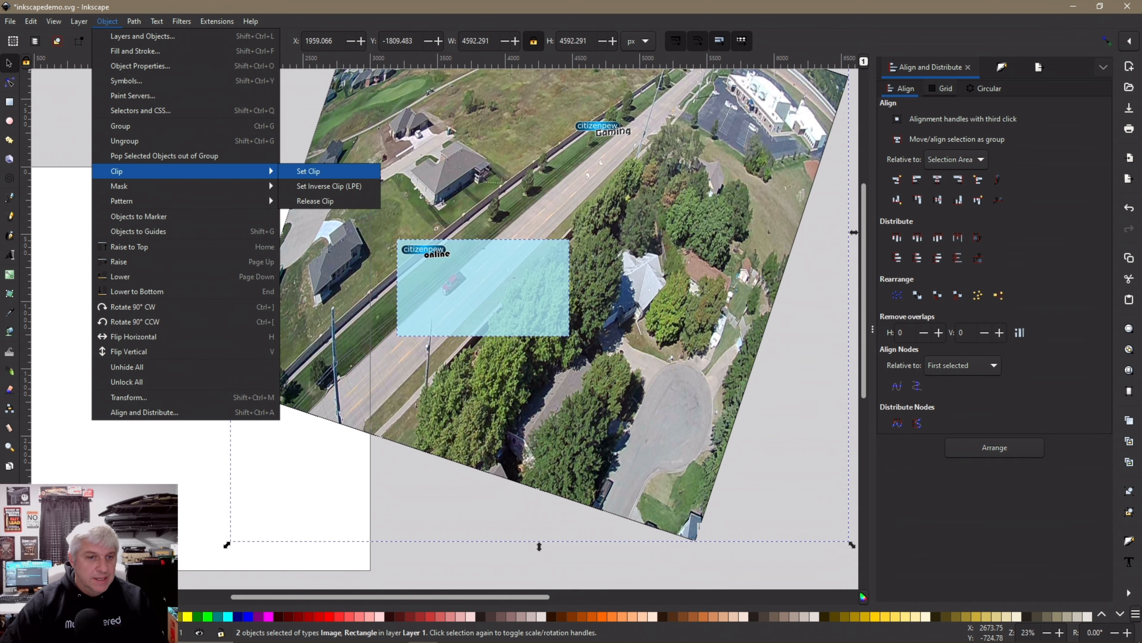
{"action": "key", "text": "Return"}
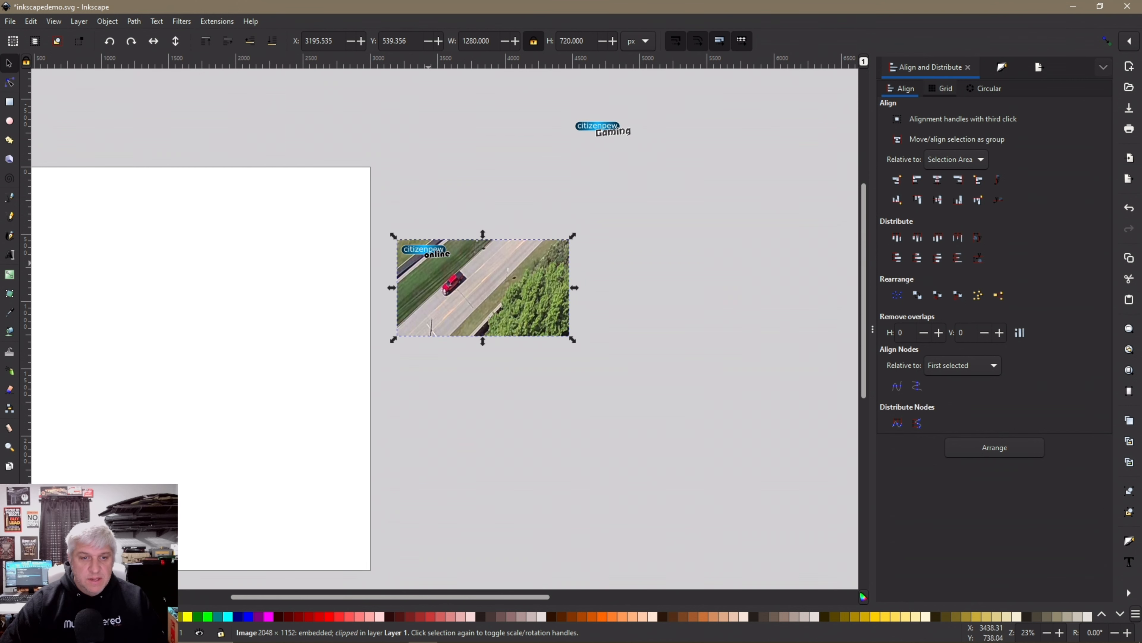
Align the logo to the photo's top-left edges, then nudge it down and right
{"action": "scroll", "coordinate": [491, 298], "scroll_direction": "up", "scroll_amount": 2}
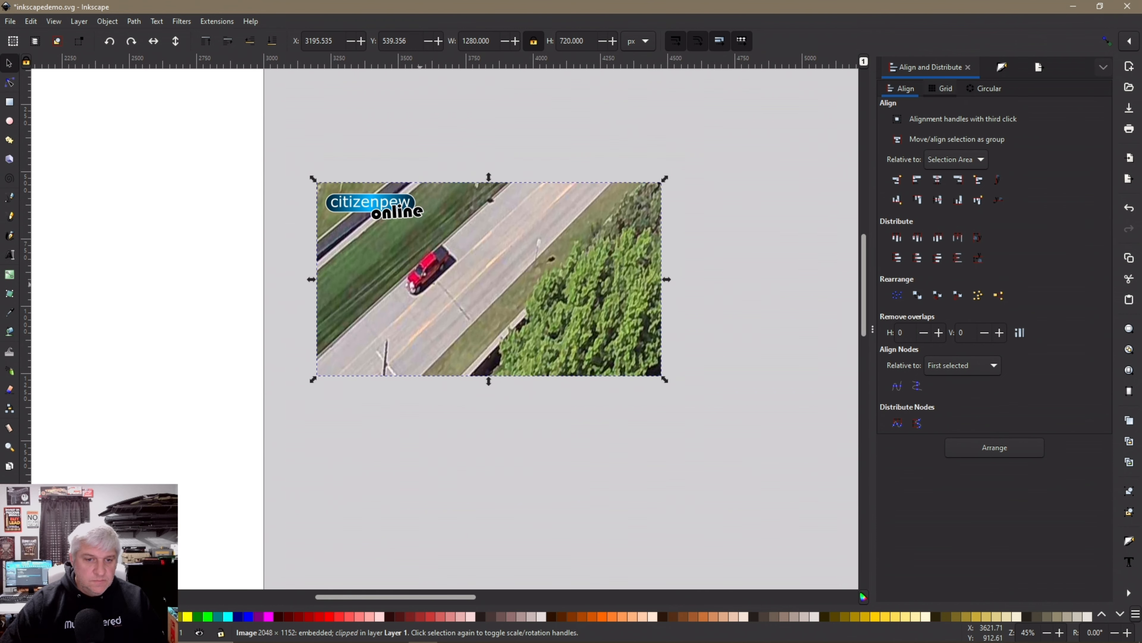
{"action": "left_click_drag", "start_coordinate": [297, 144], "coordinate": [698, 386]}
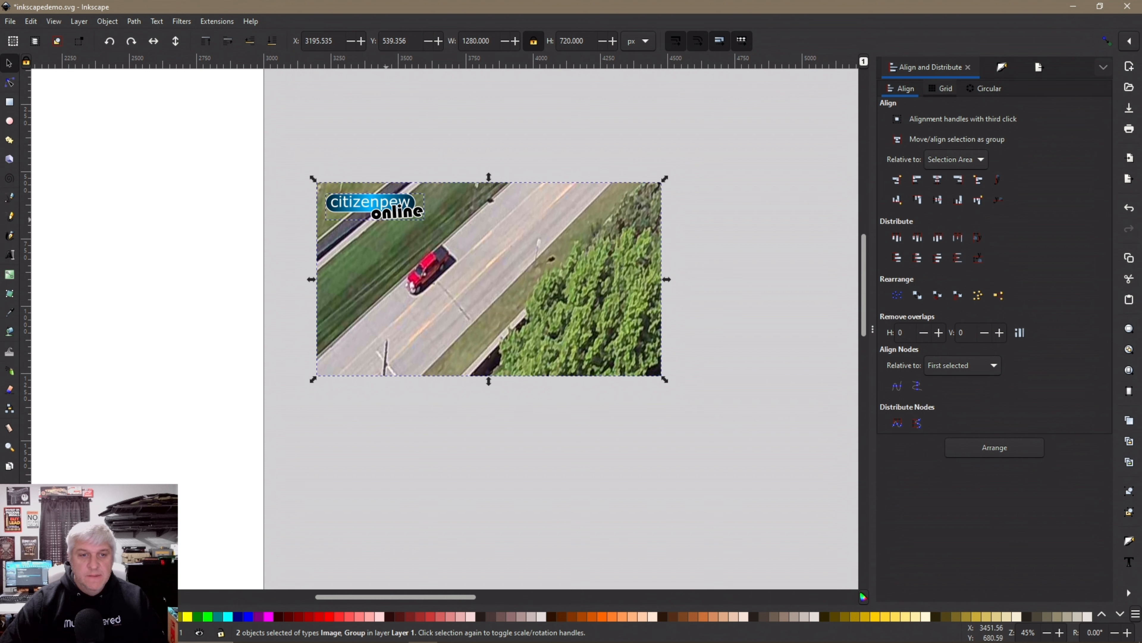
{"action": "left_click", "coordinate": [917, 180]}
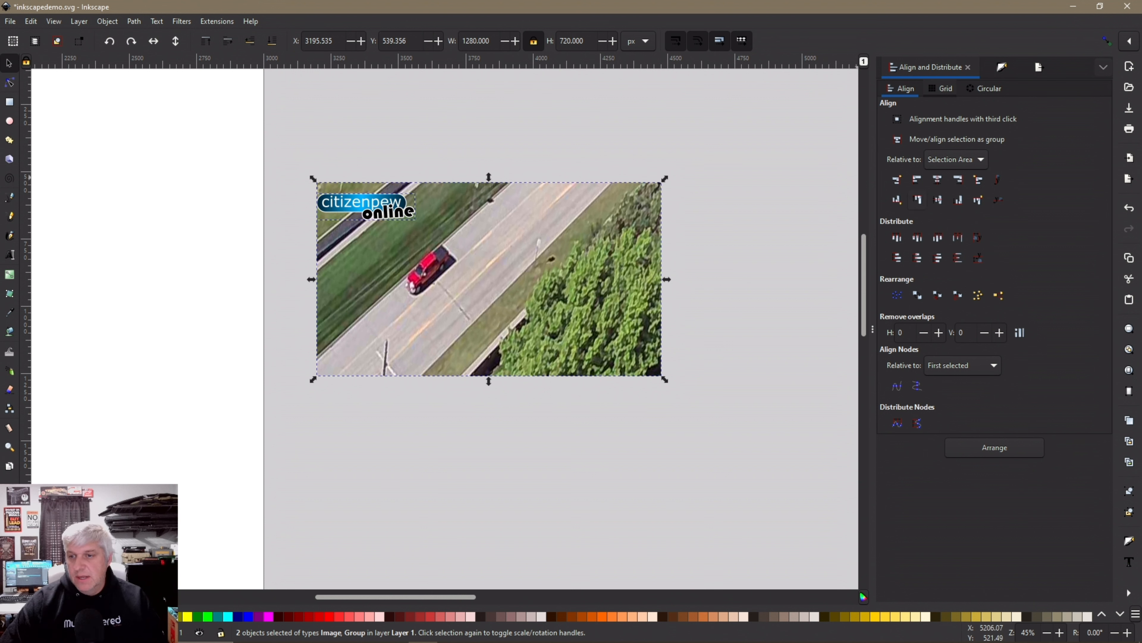
{"action": "left_click", "coordinate": [918, 199]}
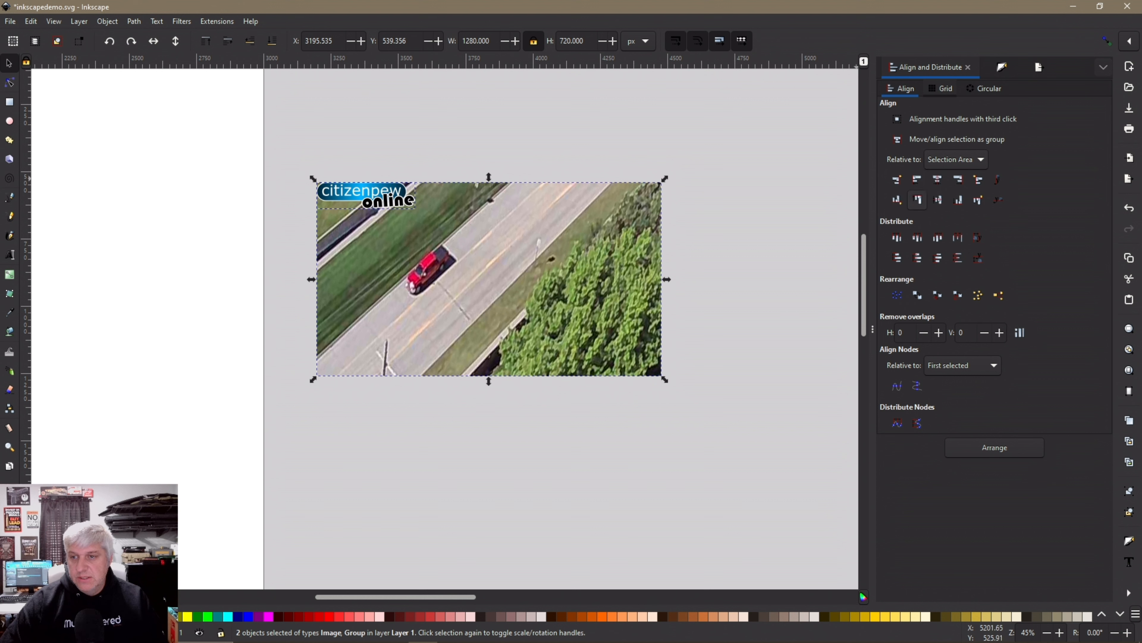
{"action": "left_click", "coordinate": [583, 144]}
{"action": "left_click", "coordinate": [388, 192]}
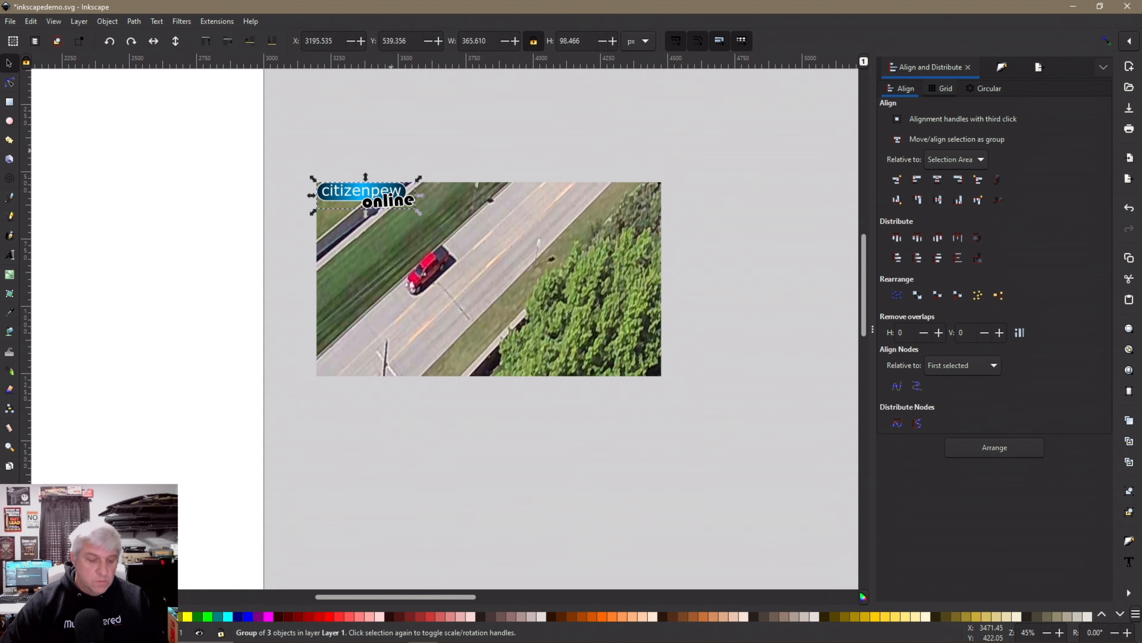
{"action": "key", "text": "shift+Down"}
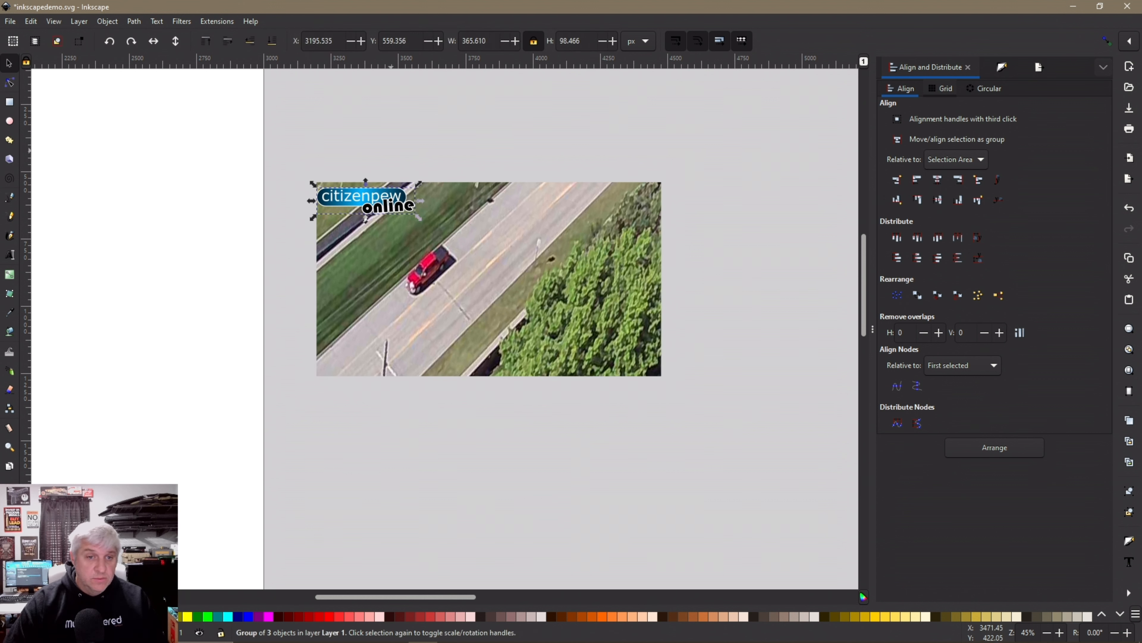
{"action": "key", "text": "shift+Right"}
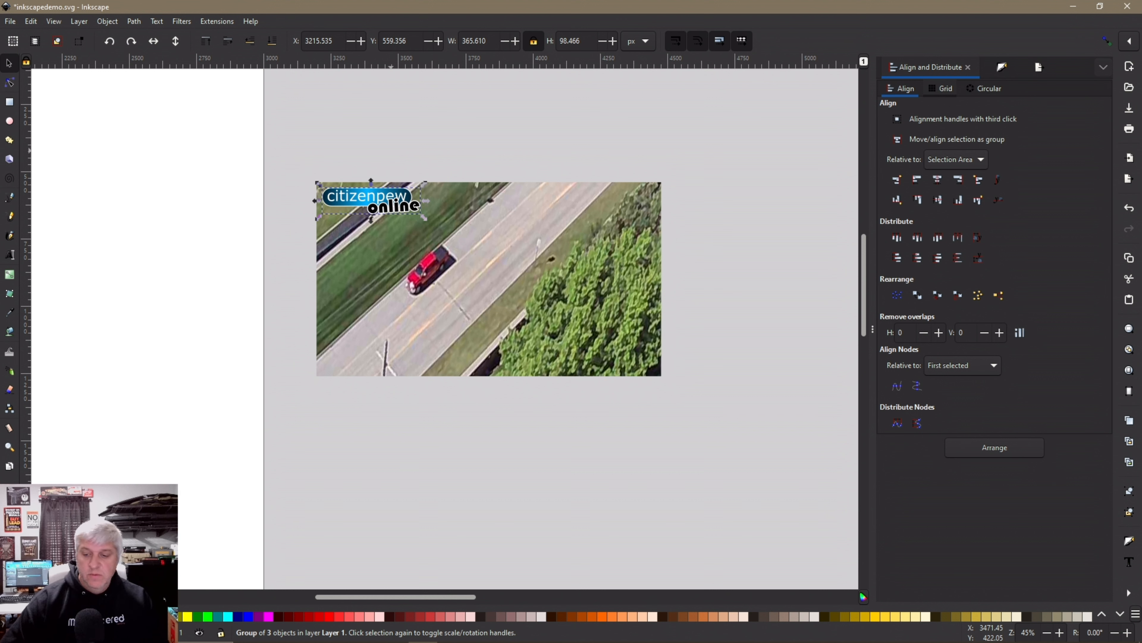
{"action": "key", "text": "Escape"}
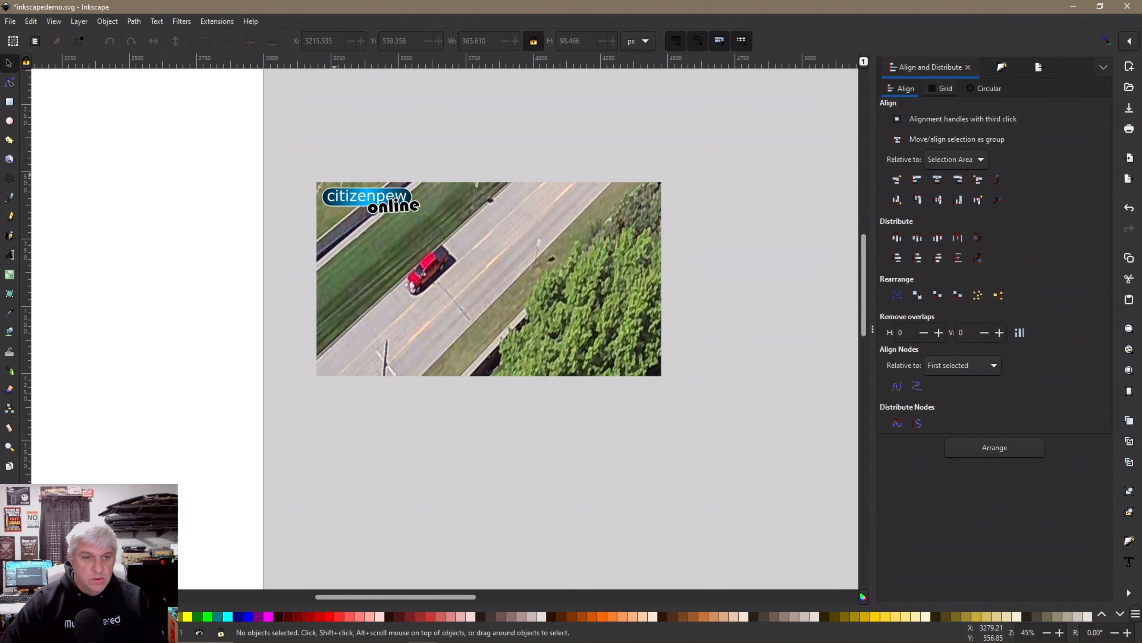
Group the clipped photo and logo and move the group up to X 3330, Y 305
{"action": "left_click_drag", "start_coordinate": [294, 146], "coordinate": [661, 393]}
{"action": "right_click", "coordinate": [450, 267]}
{"action": "left_click", "coordinate": [491, 471]}
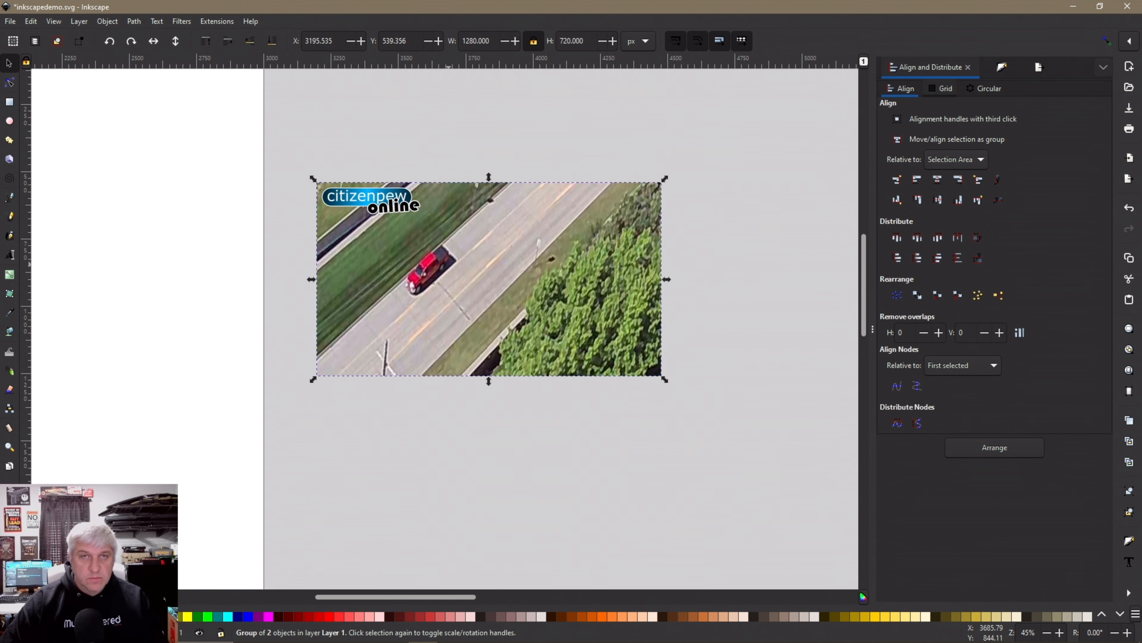
{"action": "left_click_drag", "start_coordinate": [493, 285], "coordinate": [536, 247]}
{"action": "left_click", "coordinate": [523, 384]}
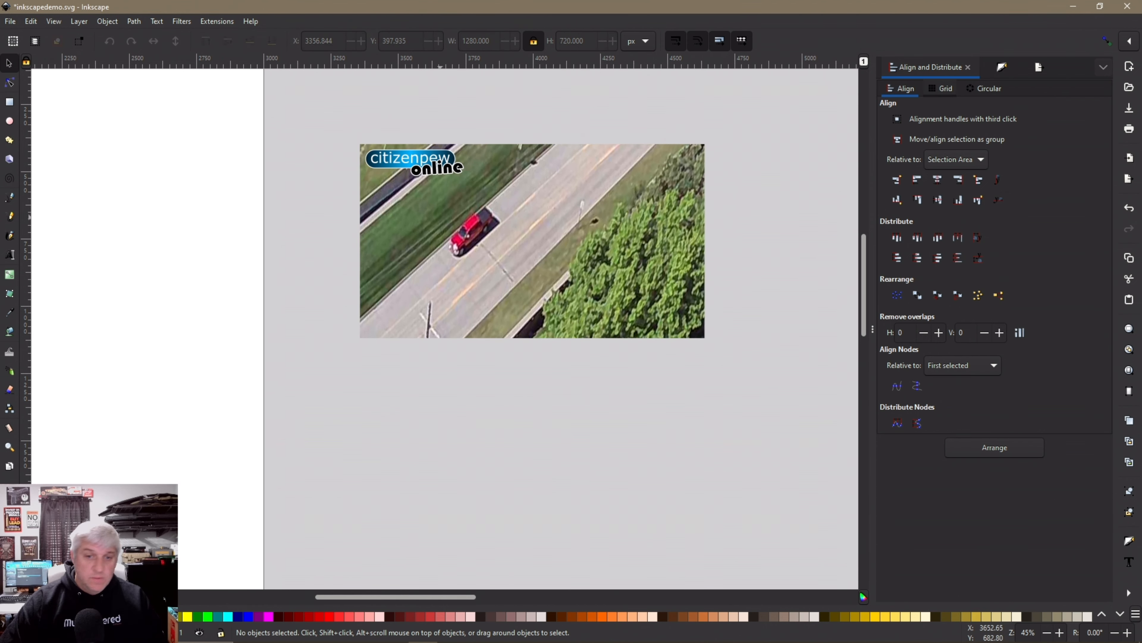
{"action": "left_click_drag", "start_coordinate": [548, 237], "coordinate": [541, 211]}
{"action": "left_click", "coordinate": [415, 365]}
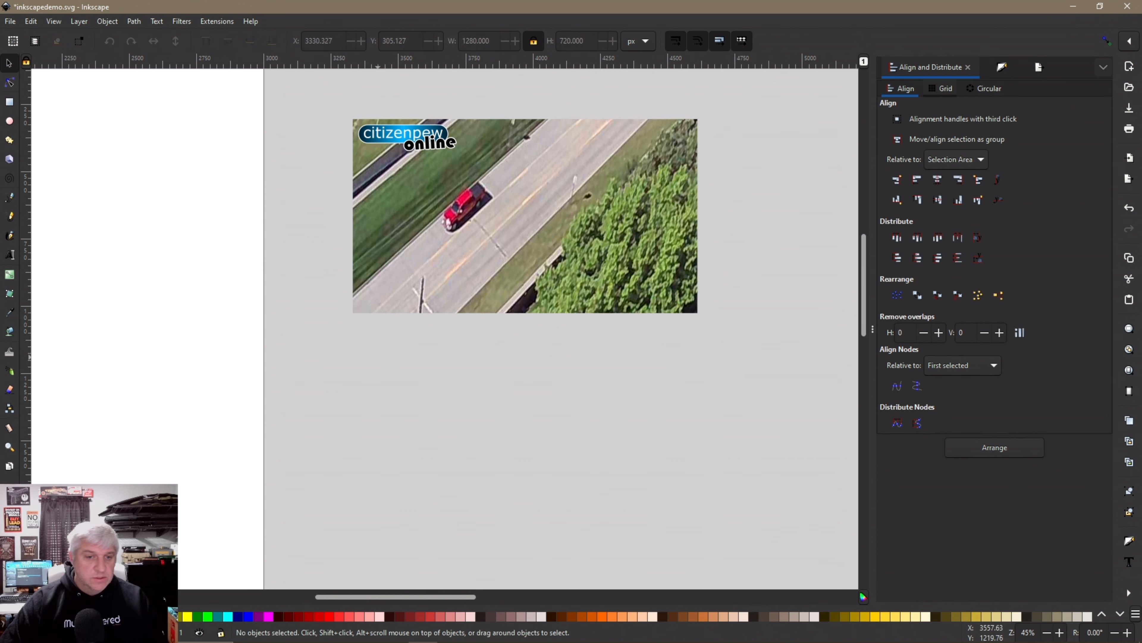
{"action": "key", "text": "t"}
{"action": "left_click", "coordinate": [433, 363]}
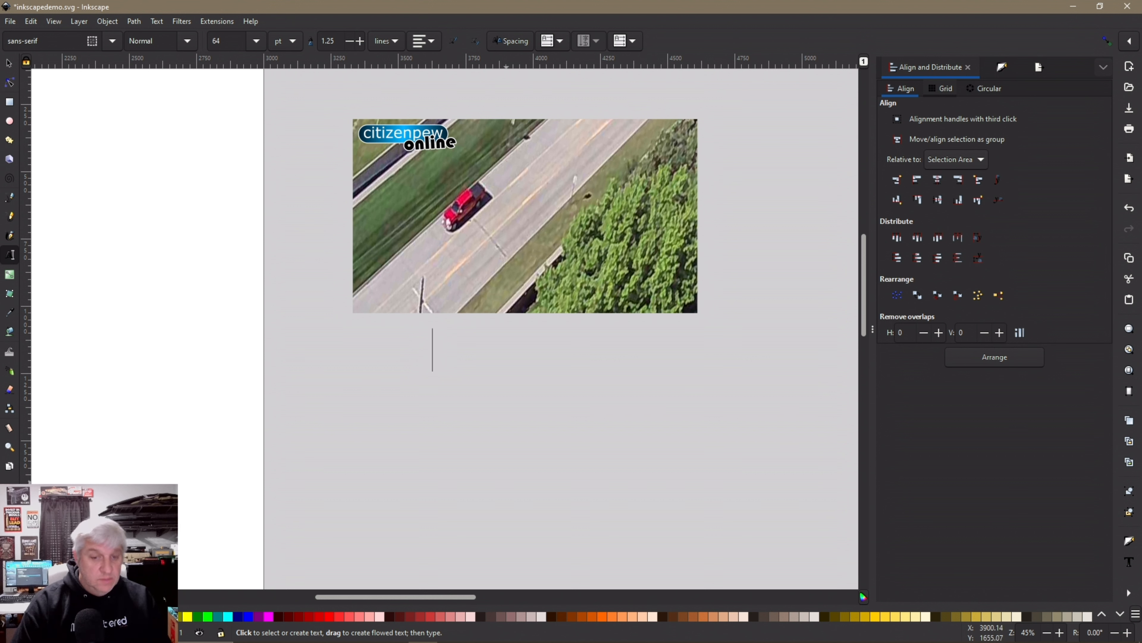
Type CHECK OUT, WHAT MY, DRONE (removing SAW) and CAPTURED as separate Harvest 120 pt lines
{"action": "type", "text": "CH"}
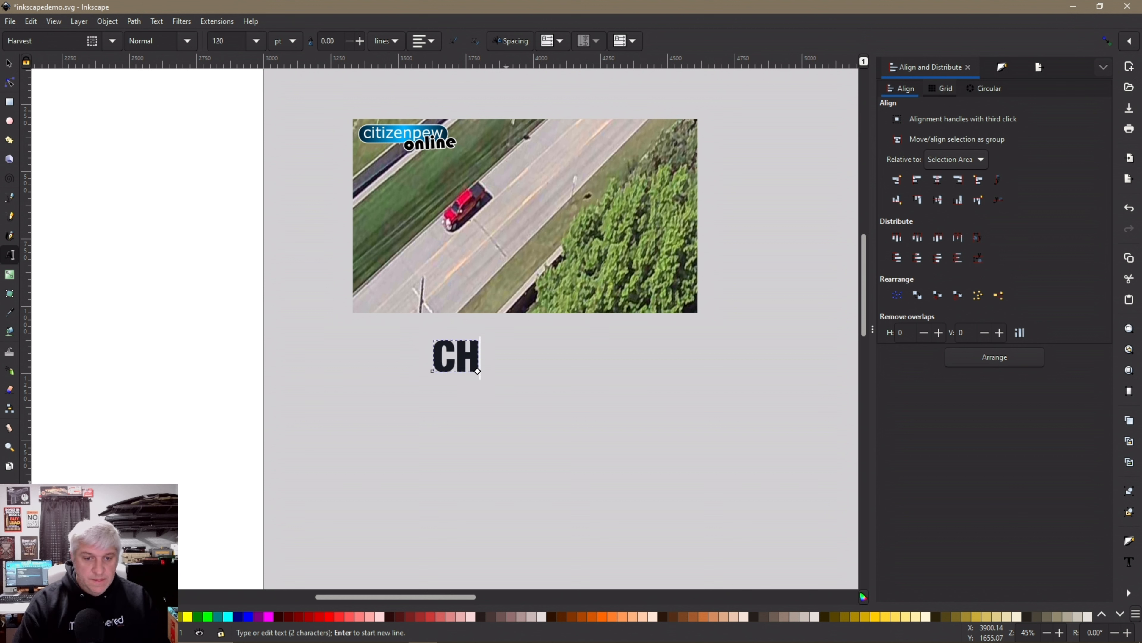
{"action": "type", "text": "ECK OUT"}
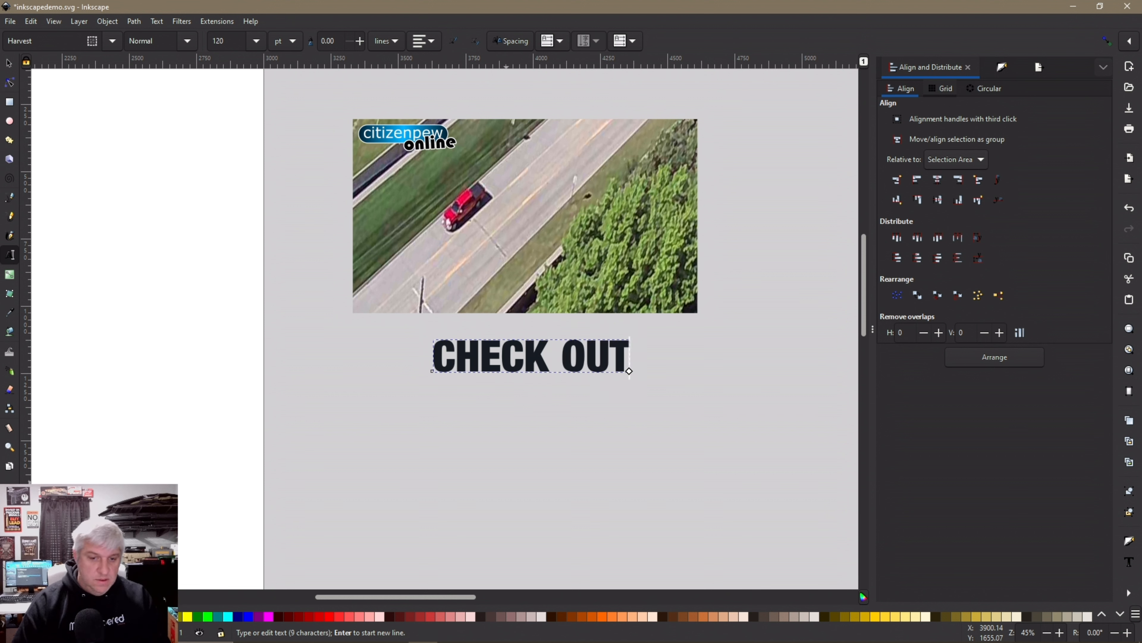
{"action": "left_click", "coordinate": [468, 412]}
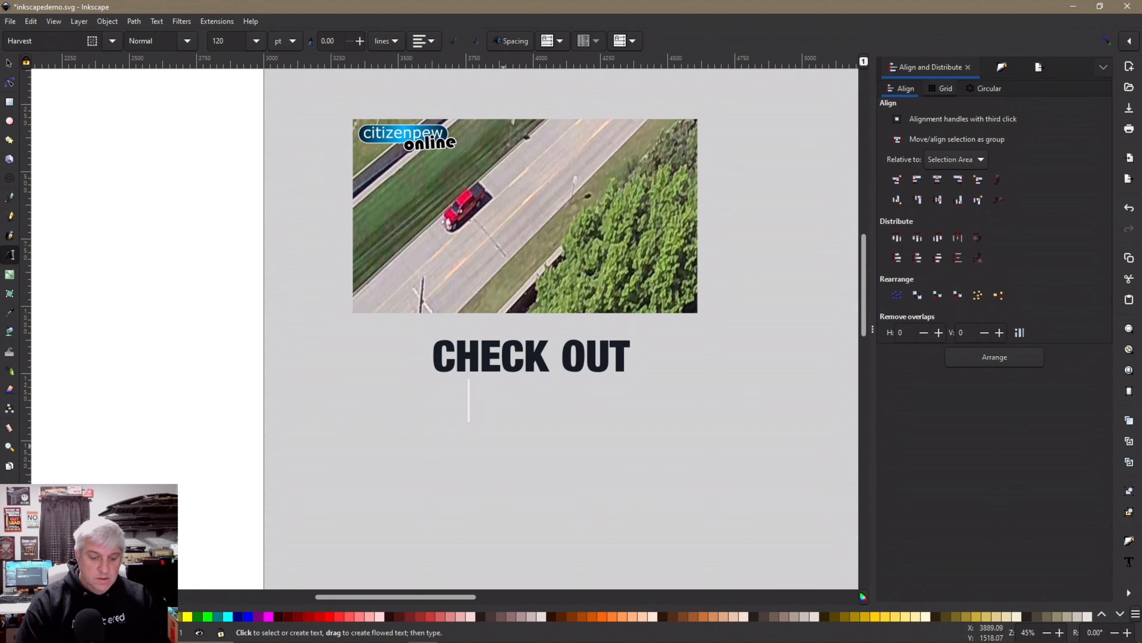
{"action": "type", "text": "WHAT M"}
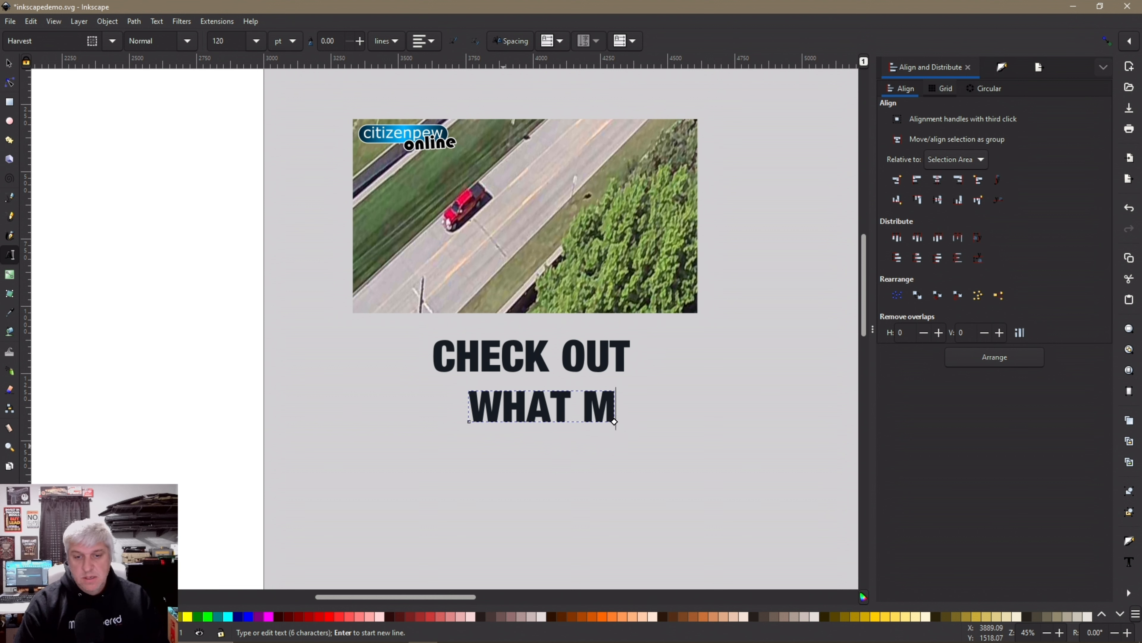
{"action": "type", "text": "Y"}
{"action": "left_click", "coordinate": [469, 434]}
{"action": "type", "text": "DRONE"}
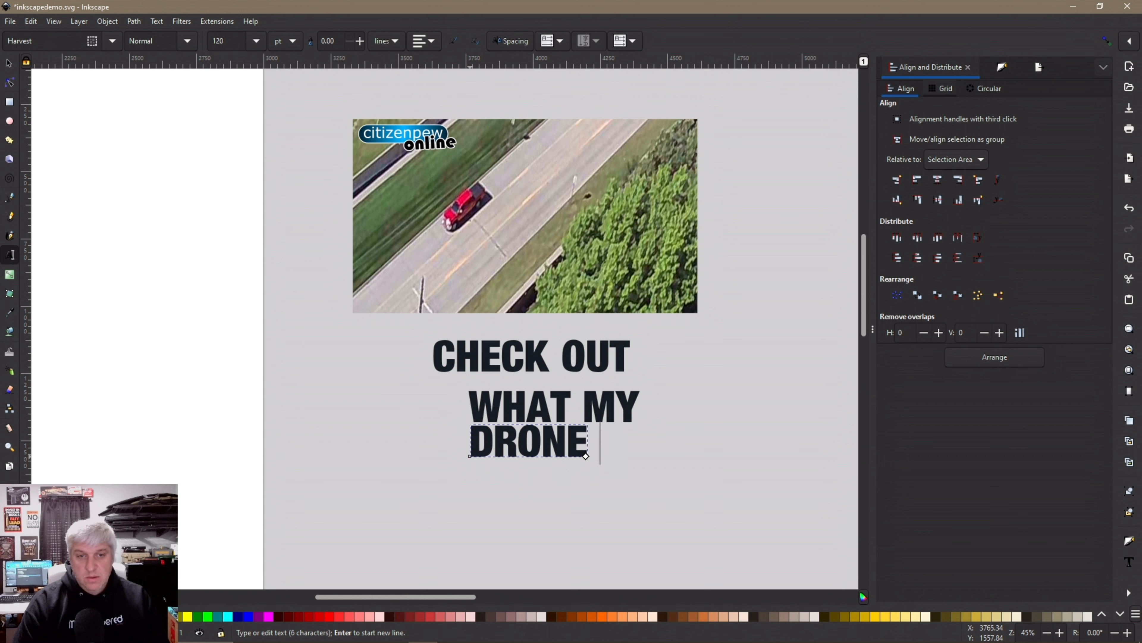
{"action": "type", "text": " SAW"}
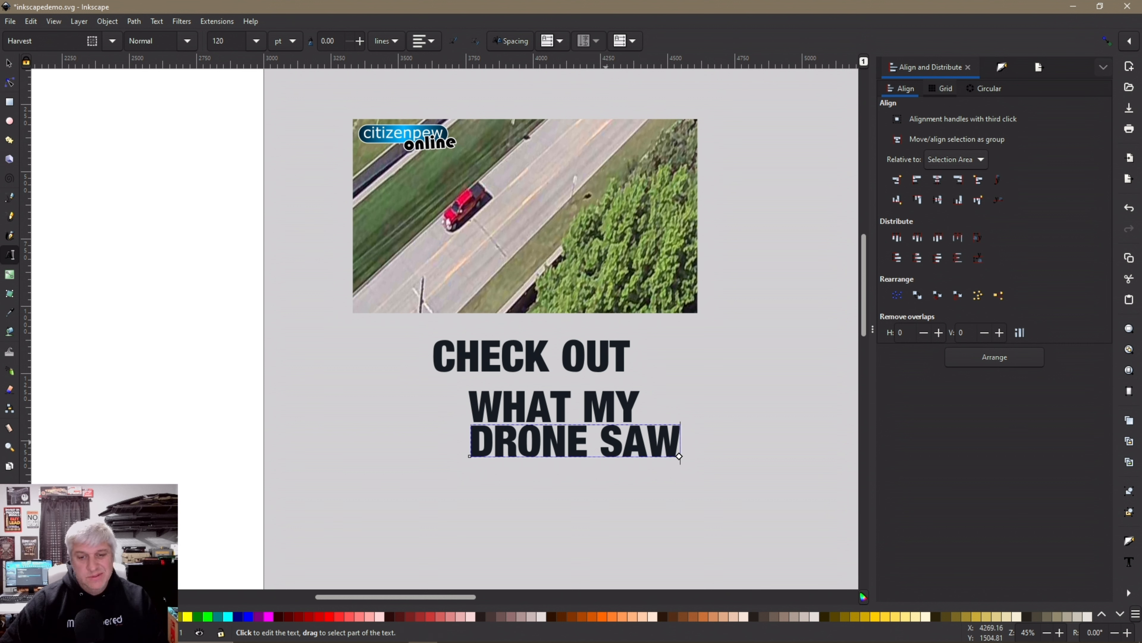
{"action": "left_click_drag", "start_coordinate": [606, 442], "coordinate": [666, 441]}
{"action": "key", "text": "BackSpace"}
{"action": "key", "text": "BackSpace"}
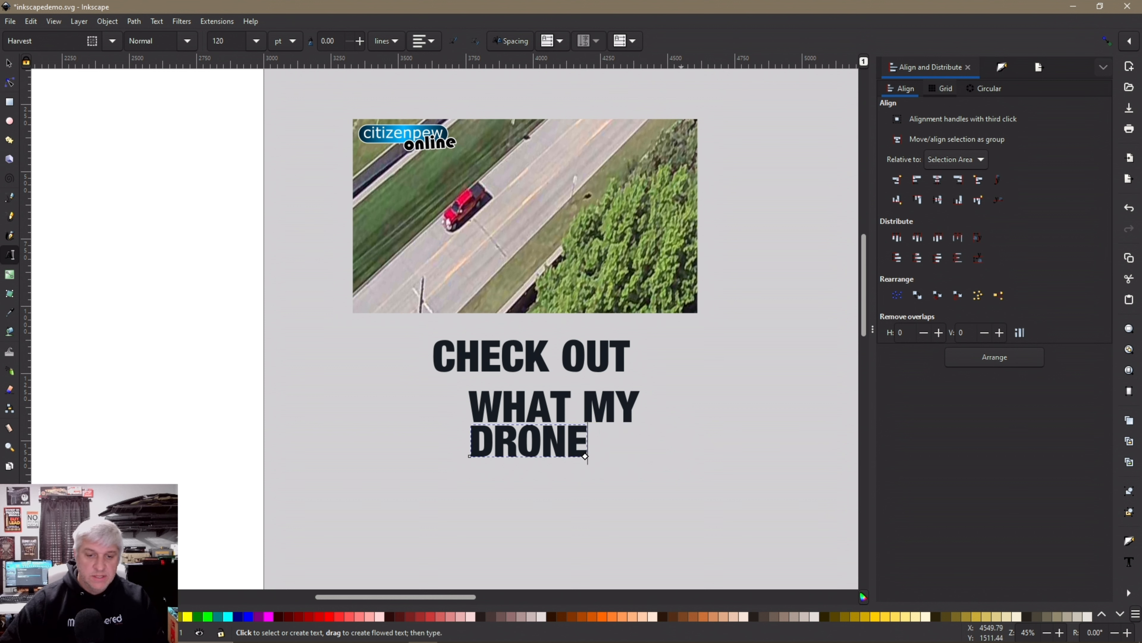
{"action": "left_click", "coordinate": [494, 503]}
{"action": "type", "text": "C"}
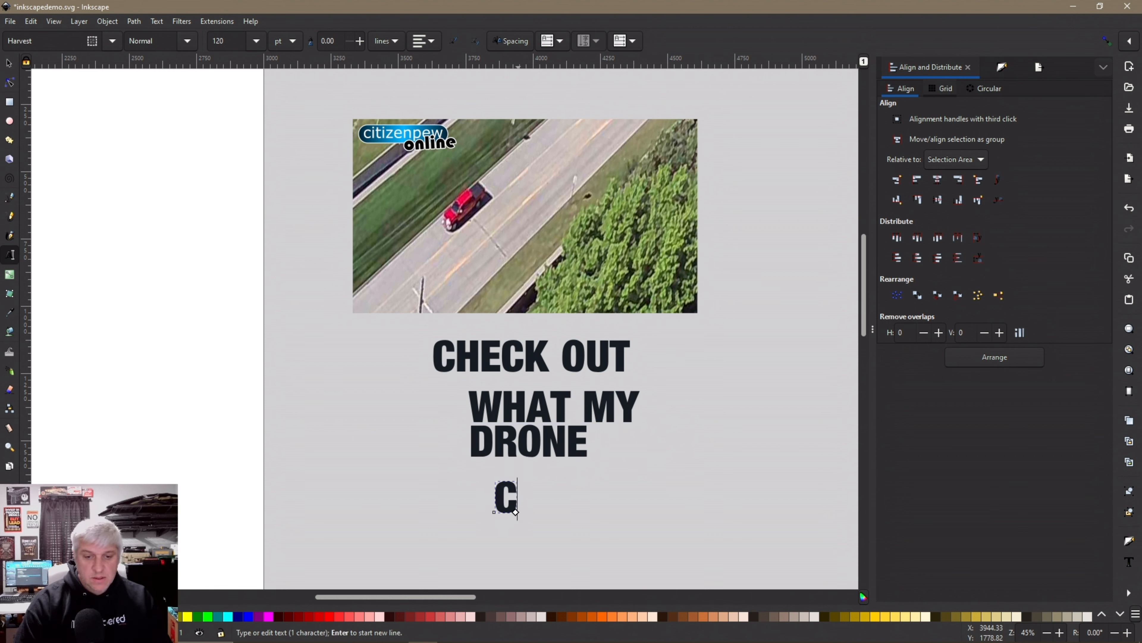
{"action": "type", "text": "APTURED"}
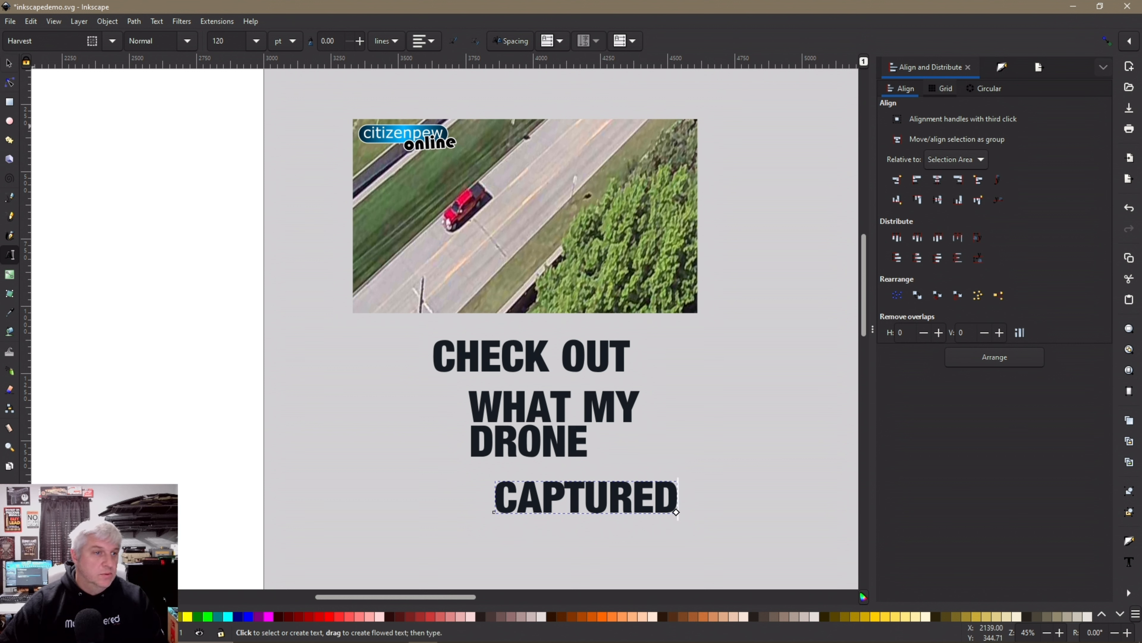
{"action": "left_click", "coordinate": [9, 63]}
Tuck DRONE and CAPTURED up under WHAT MY, right-align all four lines, and move them onto the photo
{"action": "left_click_drag", "start_coordinate": [543, 445], "coordinate": [515, 398]}
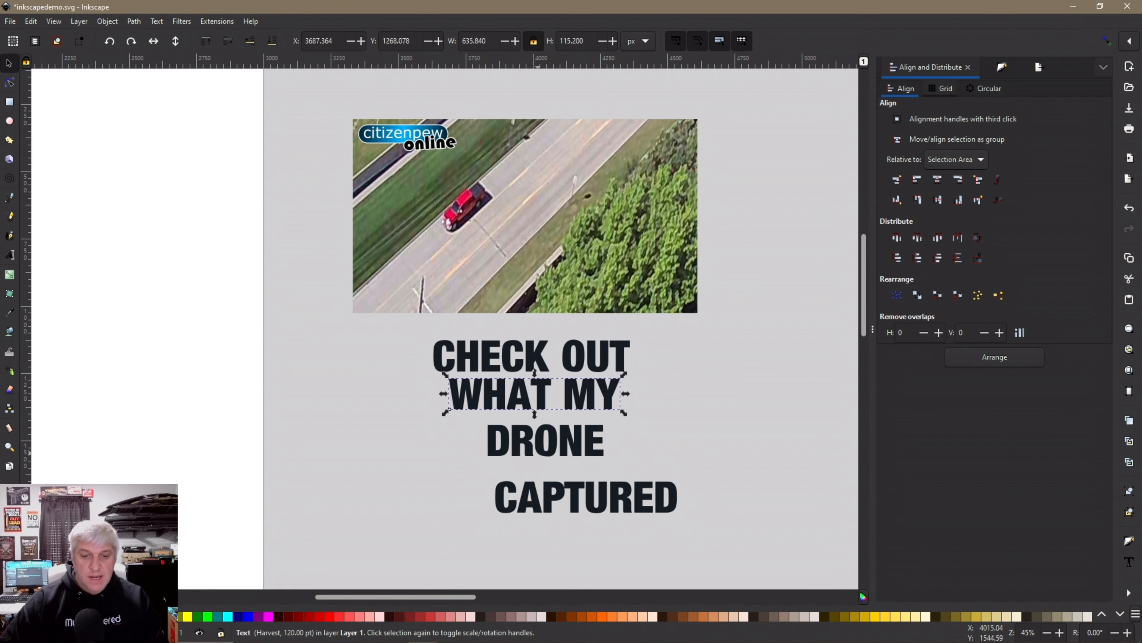
{"action": "left_click_drag", "start_coordinate": [538, 452], "coordinate": [527, 443]}
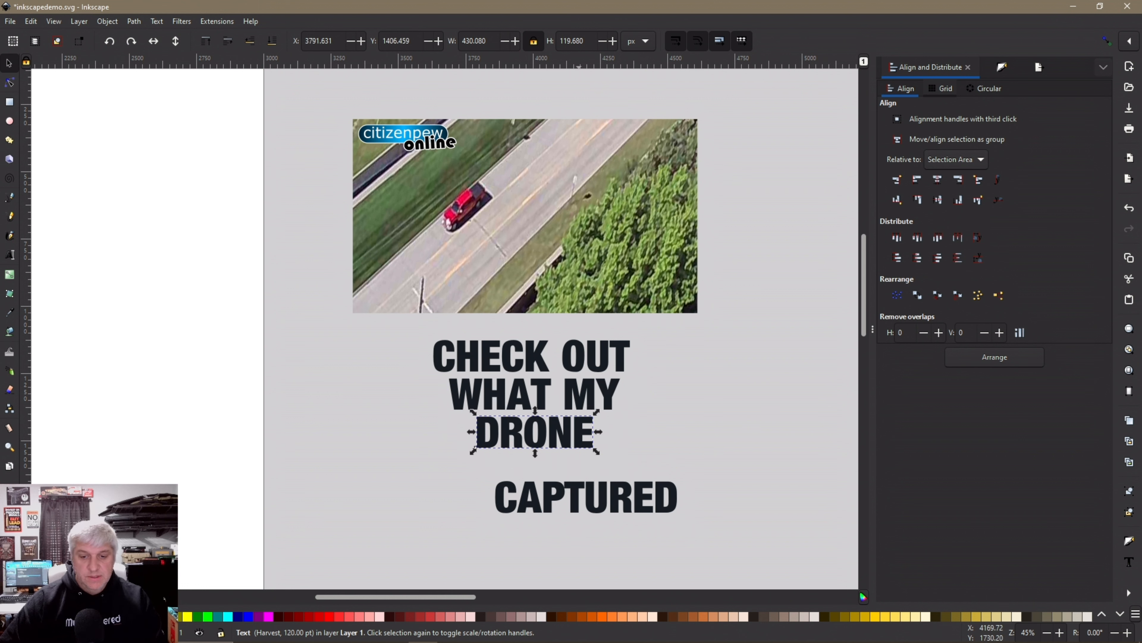
{"action": "left_click_drag", "start_coordinate": [585, 504], "coordinate": [539, 476]}
{"action": "left_click_drag", "start_coordinate": [393, 520], "coordinate": [715, 331]}
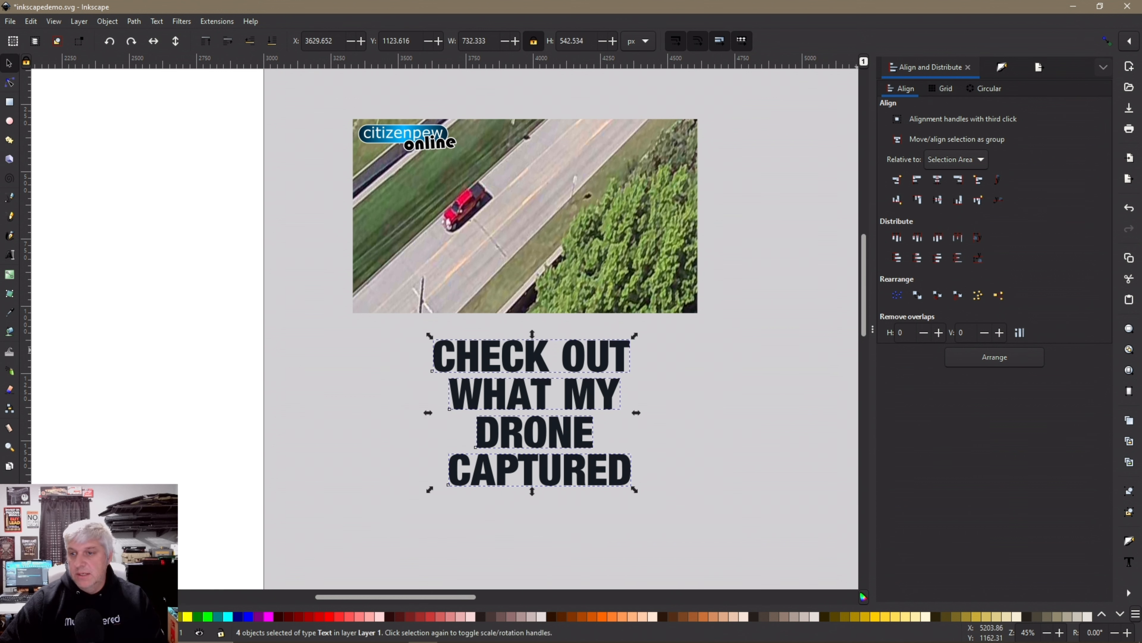
{"action": "left_click", "coordinate": [958, 179]}
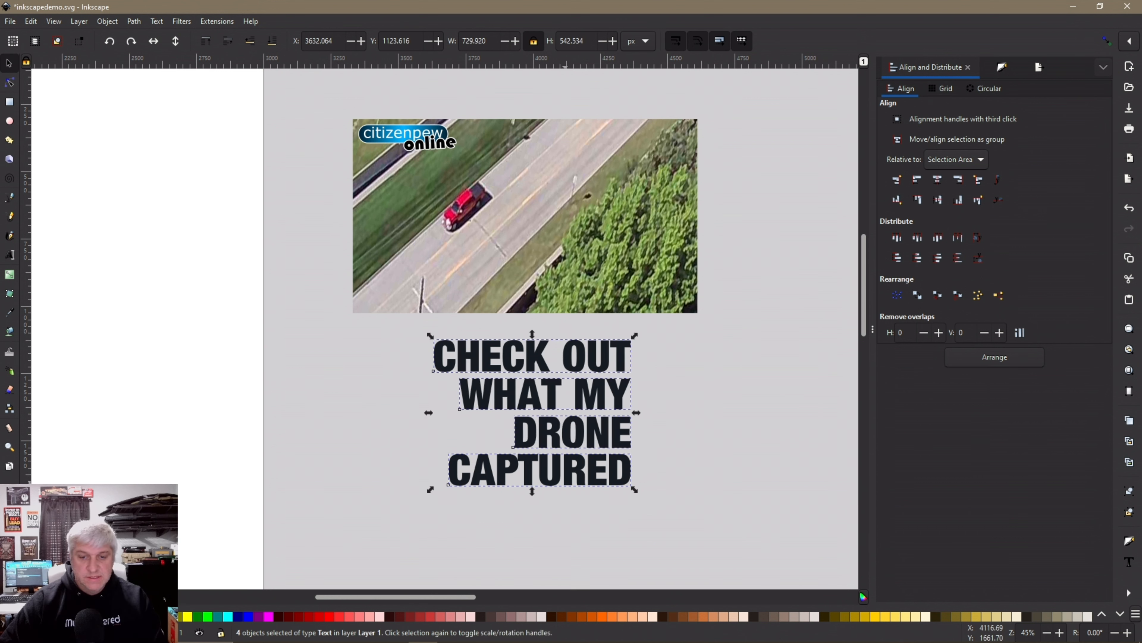
{"action": "left_click_drag", "start_coordinate": [579, 453], "coordinate": [633, 245]}
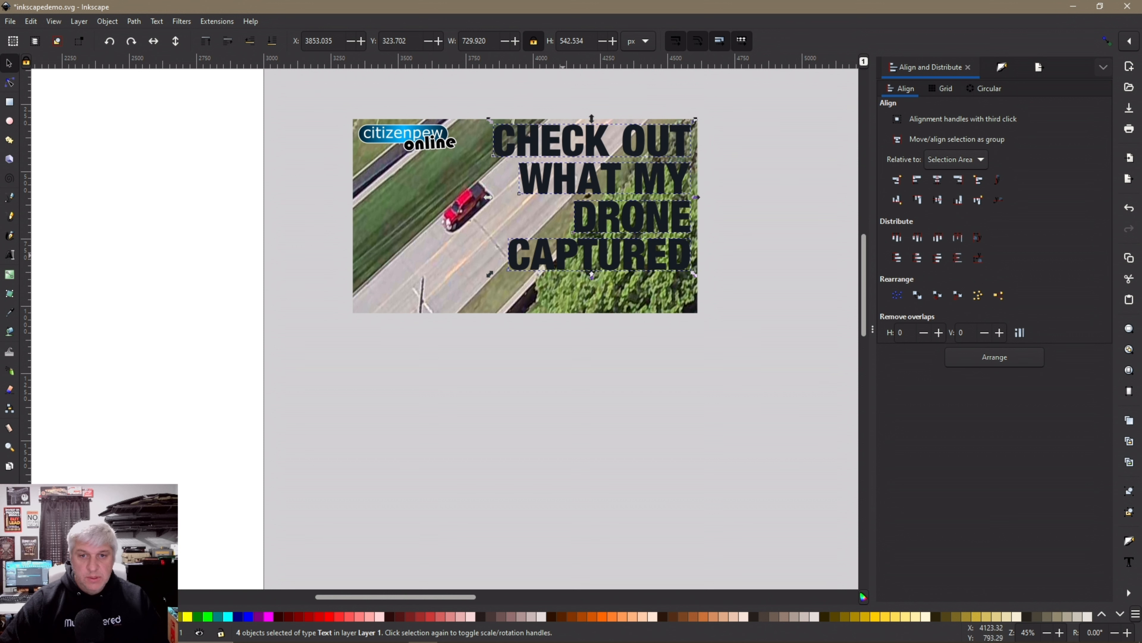
Scale the headline down to about 93% and nudge CAPTURED down
{"action": "left_click_drag", "start_coordinate": [489, 274], "coordinate": [503, 263]}
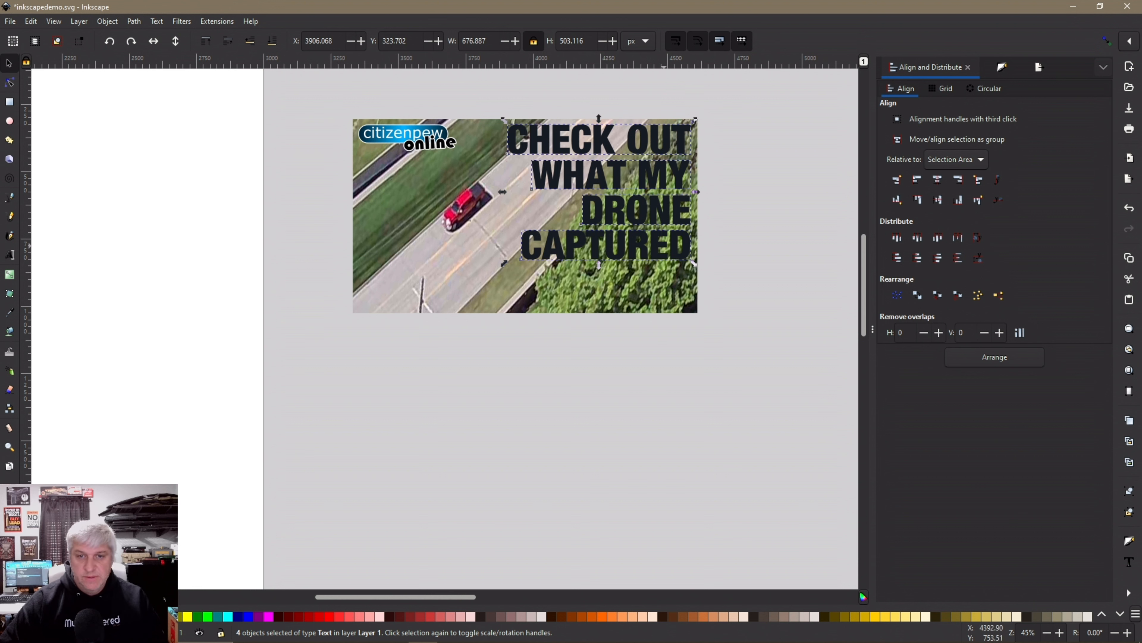
{"action": "left_click", "coordinate": [729, 263]}
{"action": "left_click", "coordinate": [678, 253]}
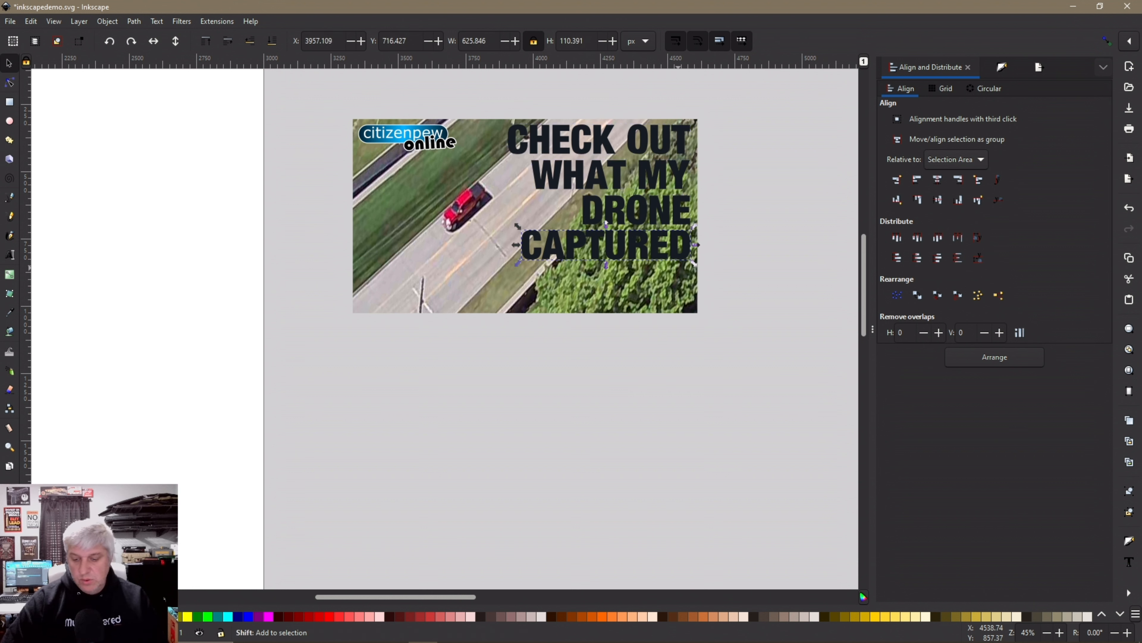
{"action": "key", "text": "shift+Down"}
{"action": "key", "text": "shift+Down"}
{"action": "key", "text": "shift+Down"}
{"action": "key", "text": "shift+Down"}
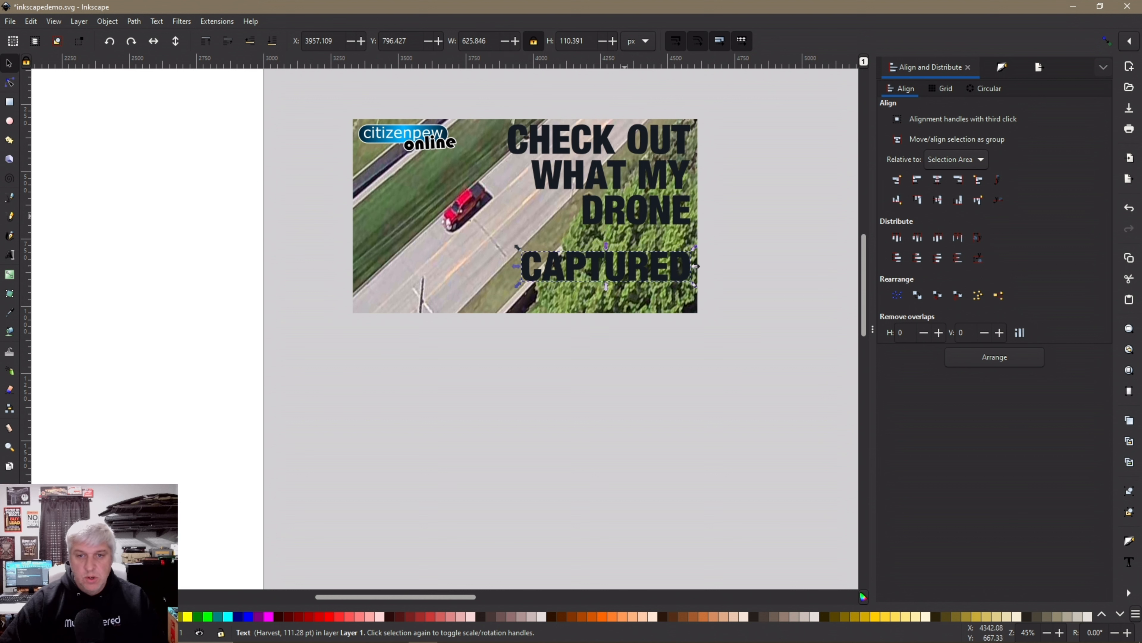
Enlarge the DRONE line and tuck CAPTURED slightly higher beneath it
{"action": "left_click", "coordinate": [633, 216]}
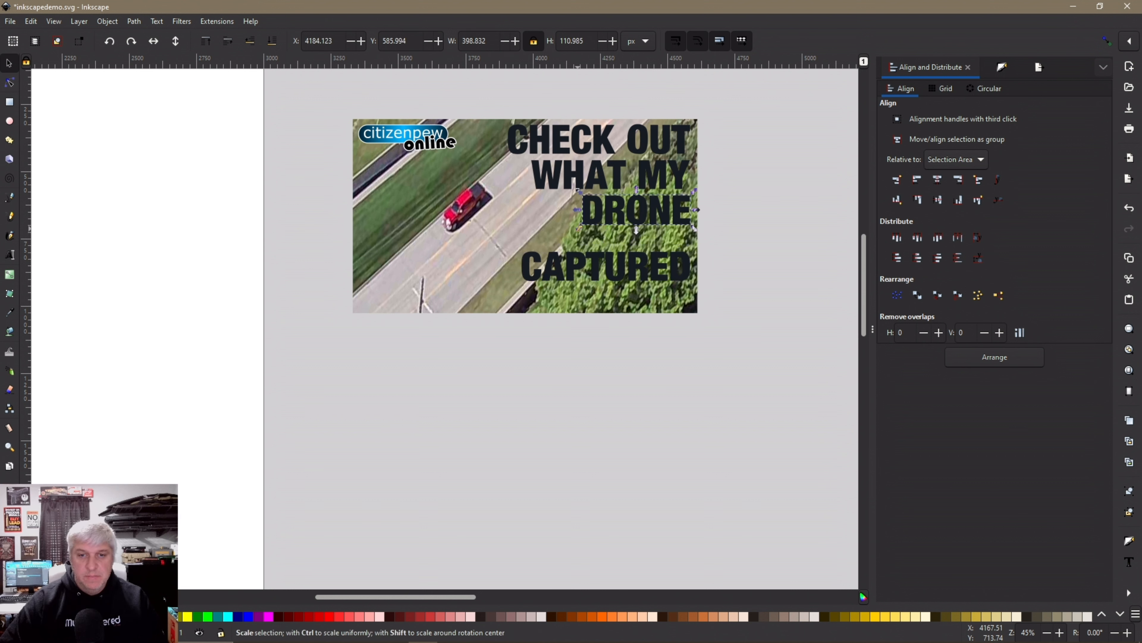
{"action": "left_click_drag", "start_coordinate": [583, 229], "coordinate": [529, 296]}
{"action": "key", "text": "Escape"}
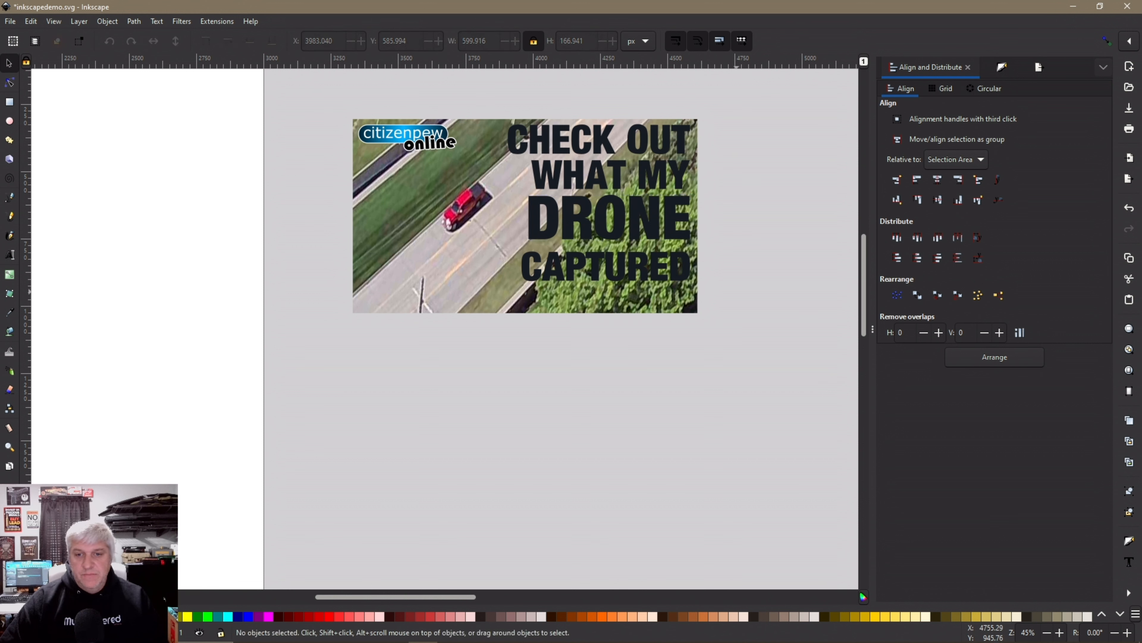
{"action": "left_click", "coordinate": [639, 276]}
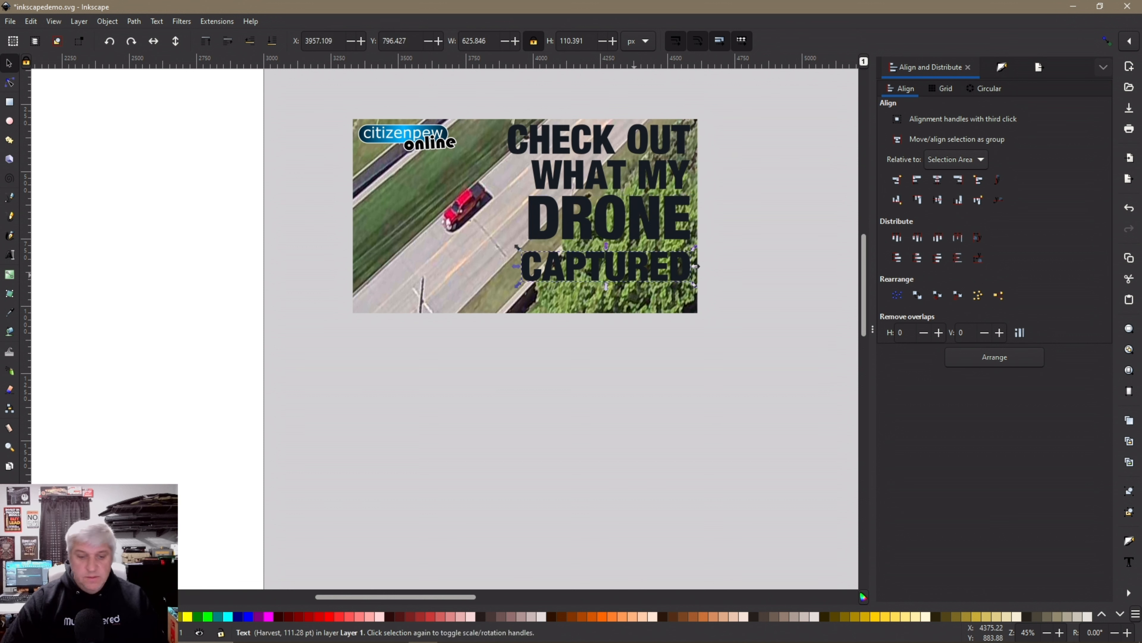
{"action": "key", "text": "shift+Up"}
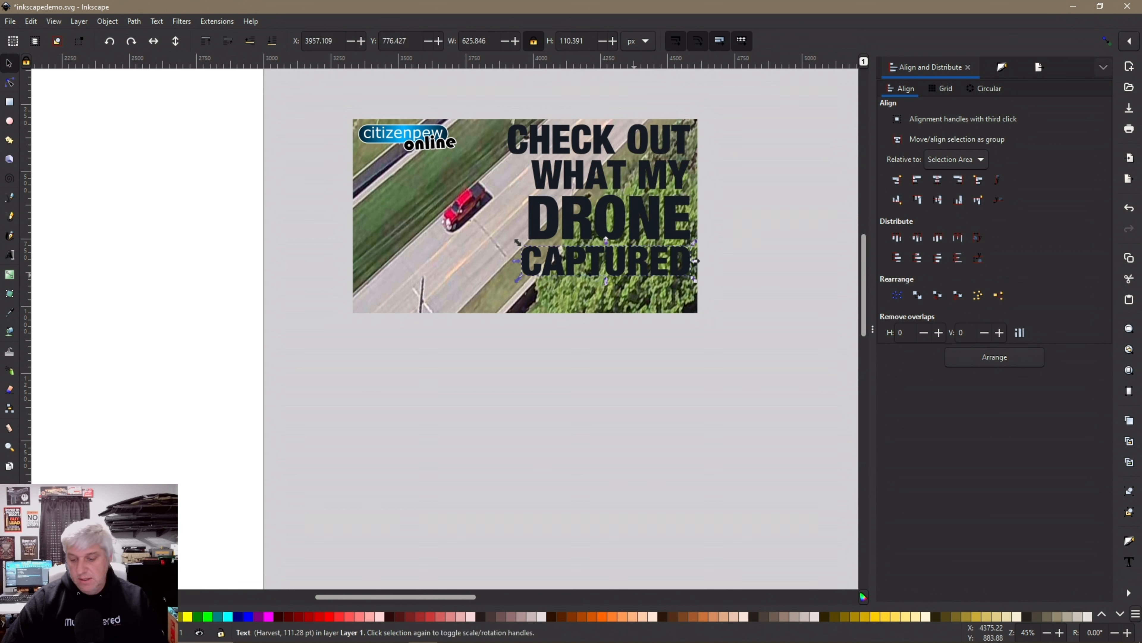
{"action": "key", "text": "shift+Down"}
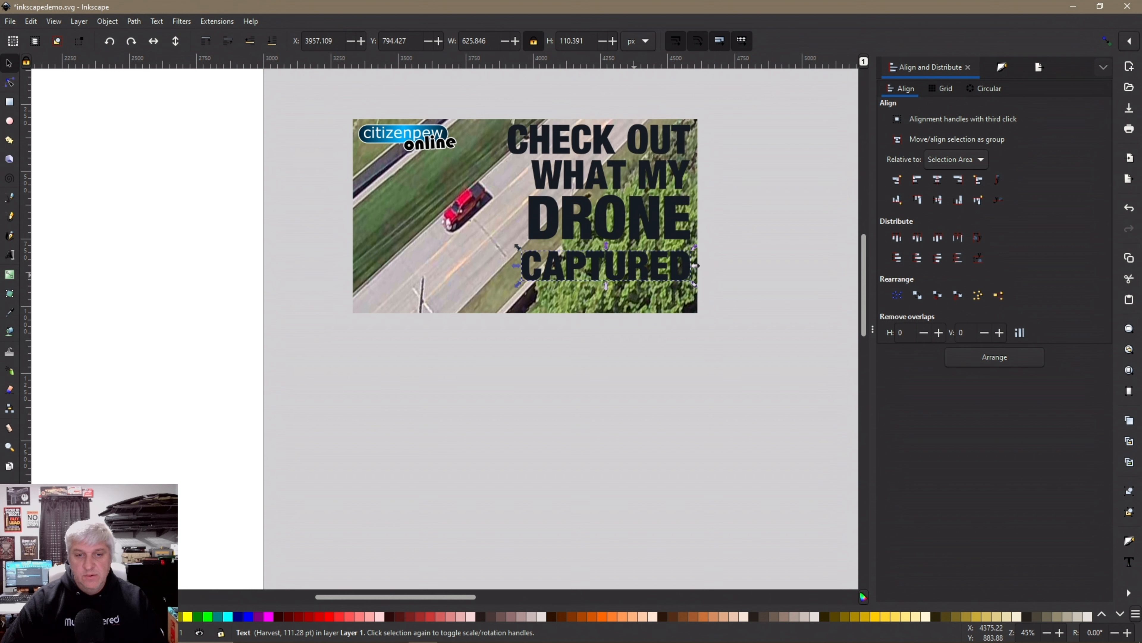
{"action": "key", "text": "shift+Up"}
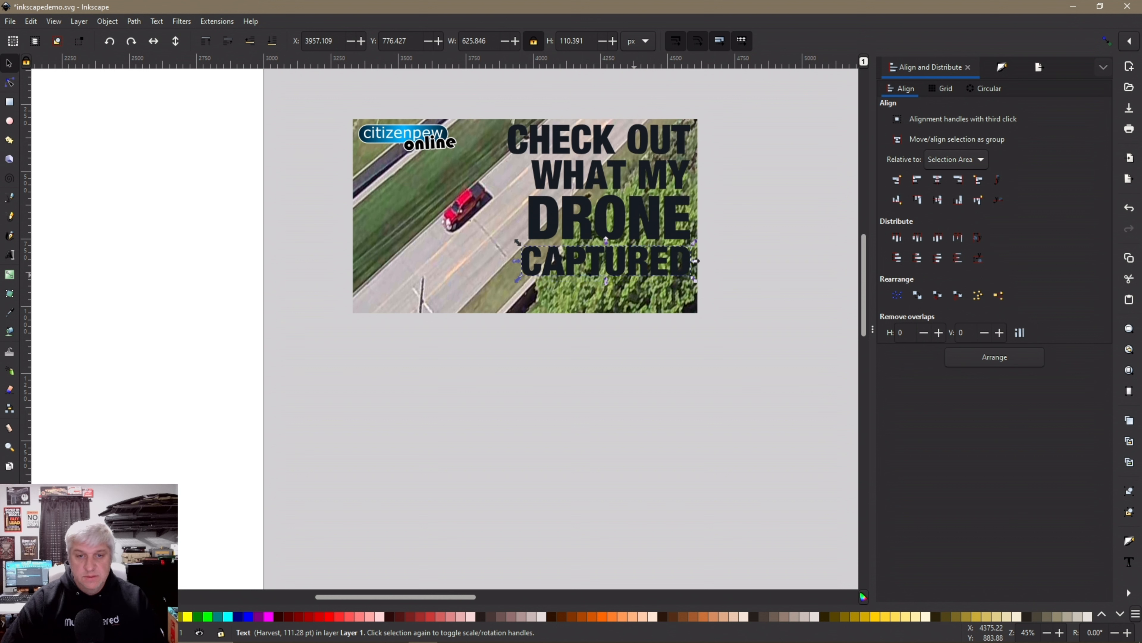
{"action": "key", "text": "Escape"}
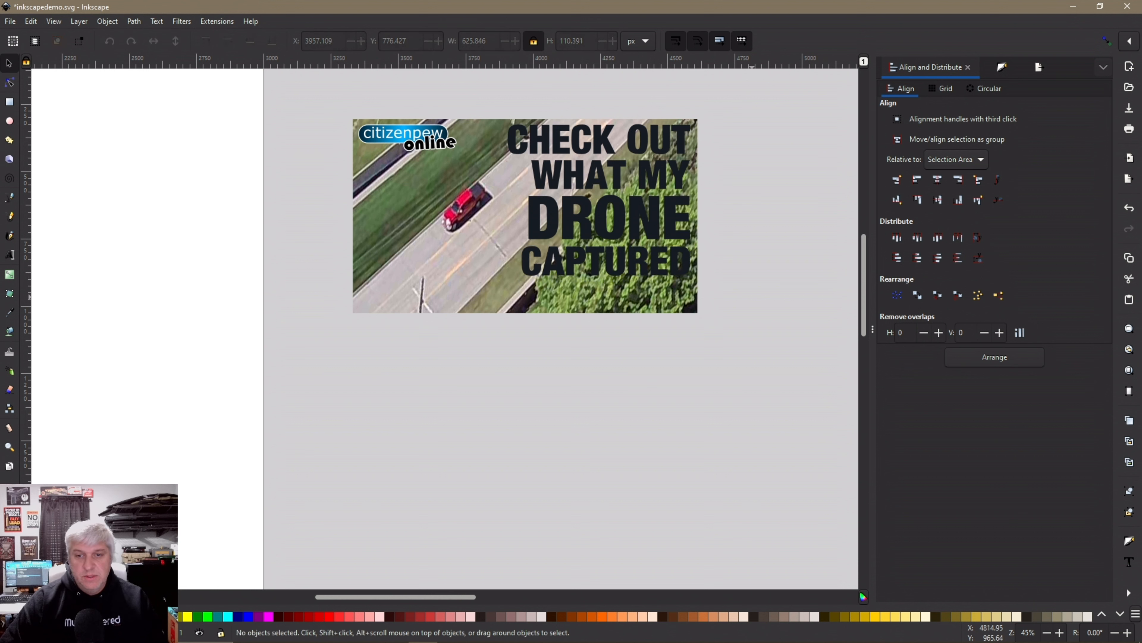
{"action": "left_click_drag", "start_coordinate": [759, 302], "coordinate": [506, 113]}
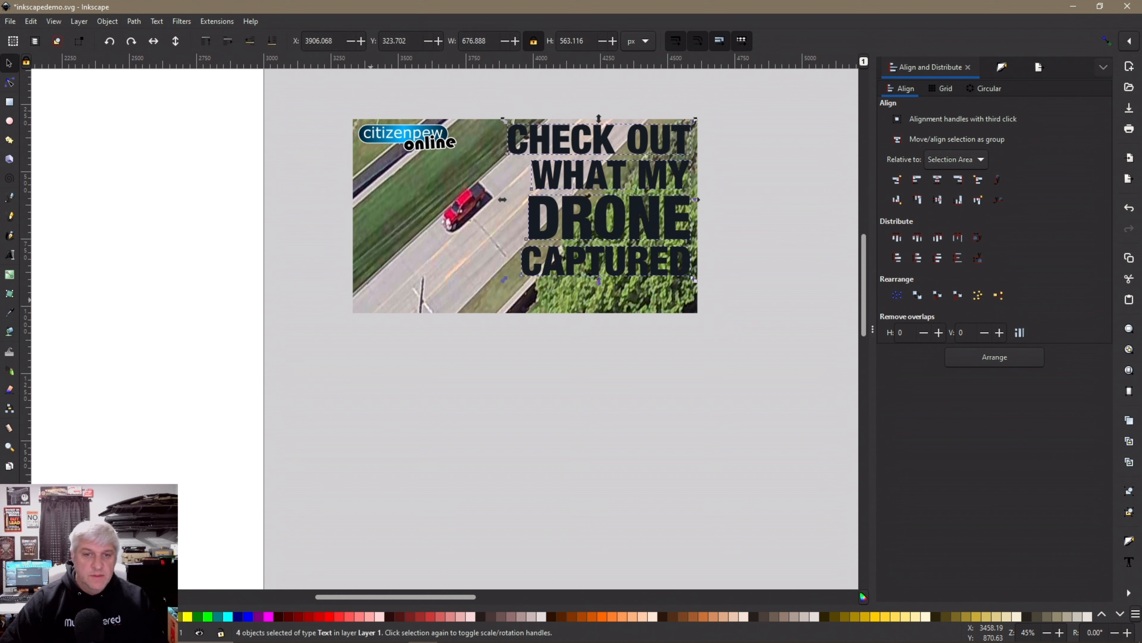
Color the four headline lines white and distribute them with even vertical gaps
{"action": "left_click", "coordinate": [542, 615]}
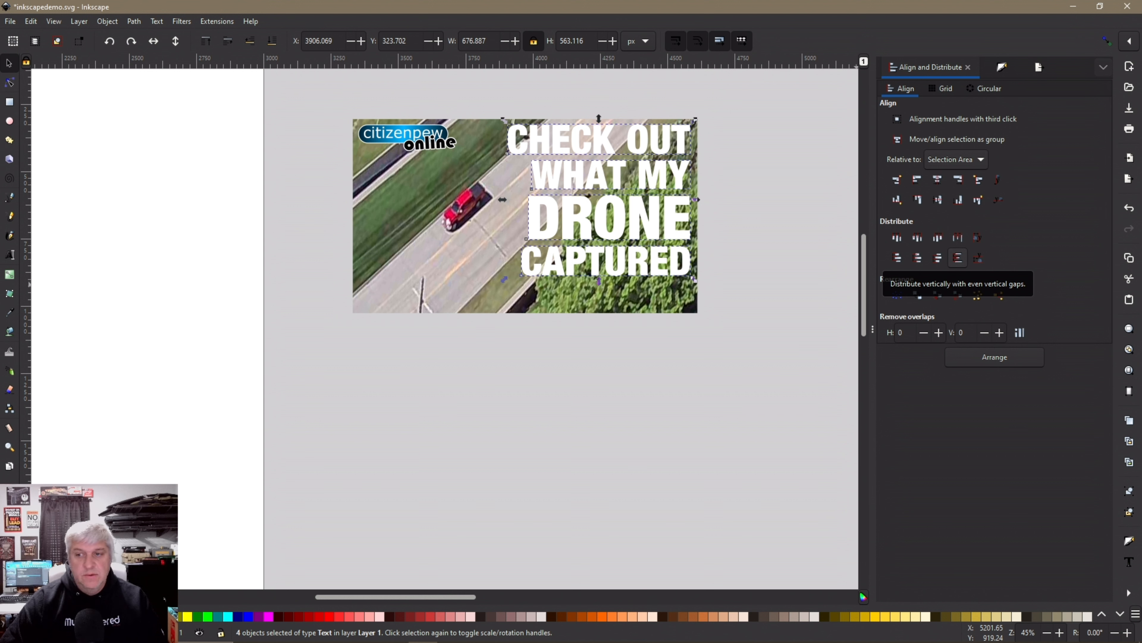
{"action": "left_click", "coordinate": [958, 257]}
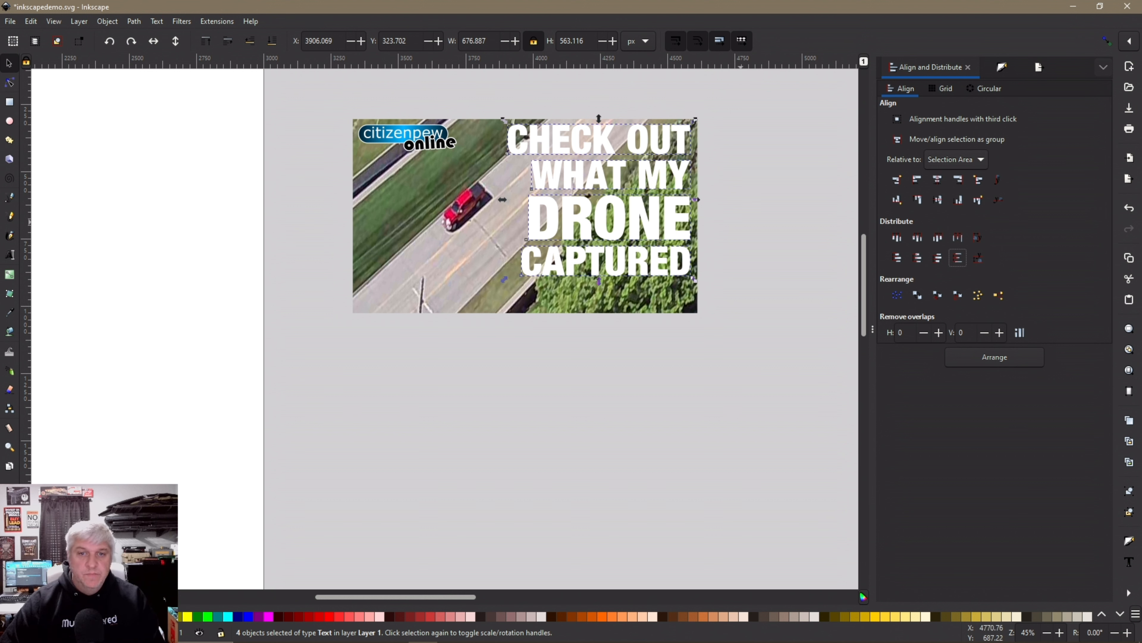
{"action": "left_click", "coordinate": [731, 238]}
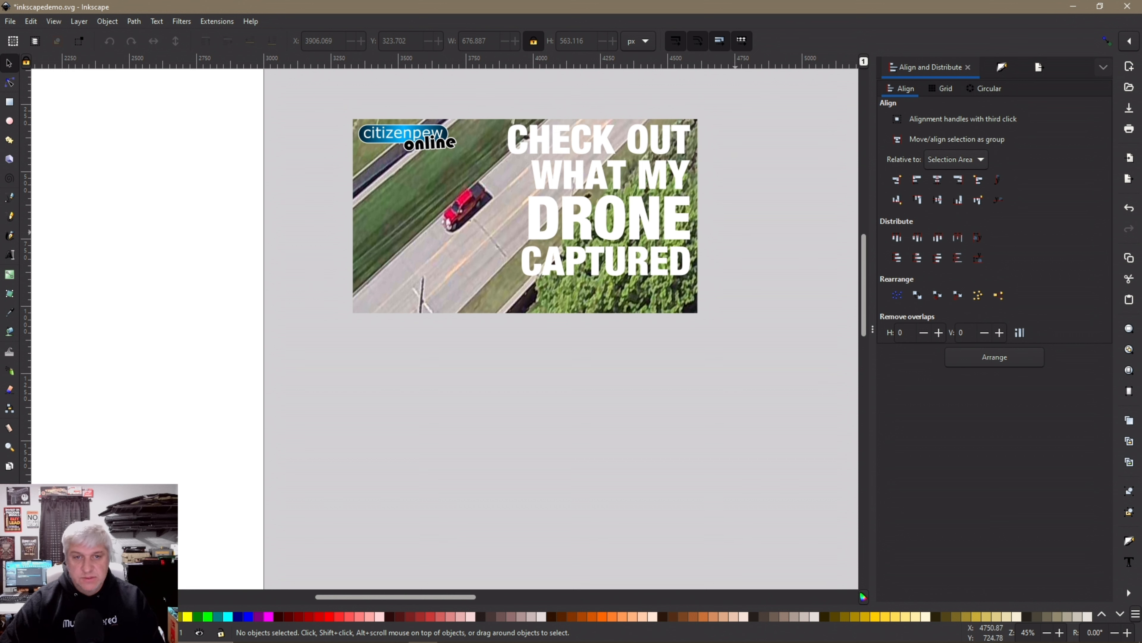
Scale the four headline lines up together to about 728 × 605 px
{"action": "left_click_drag", "start_coordinate": [722, 288], "coordinate": [756, 293]}
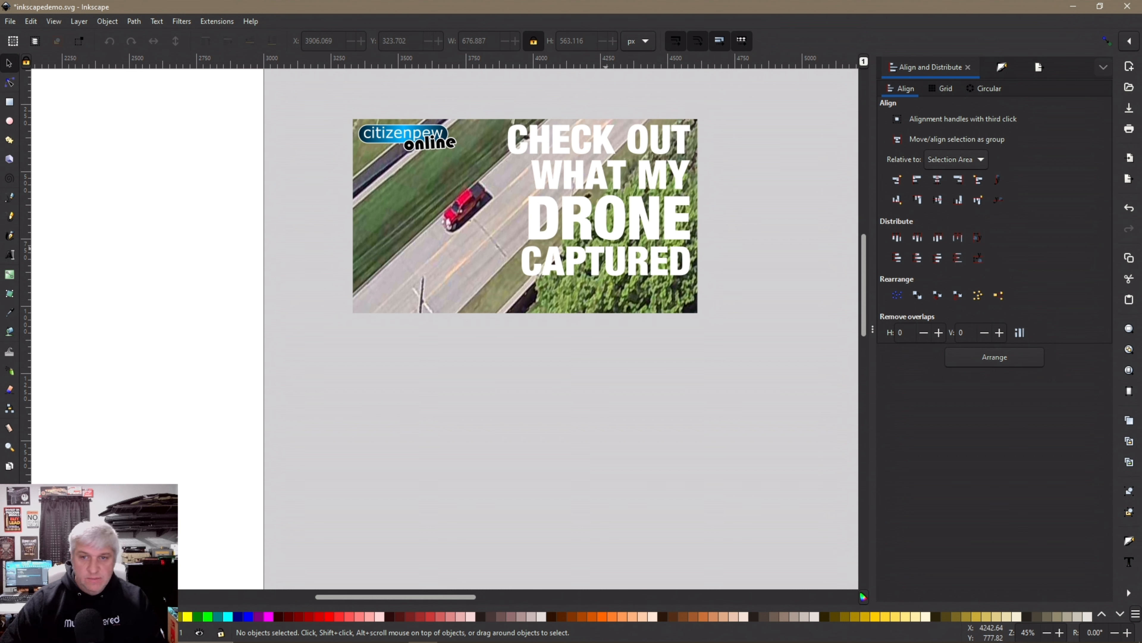
{"action": "left_click_drag", "start_coordinate": [731, 294], "coordinate": [495, 111]}
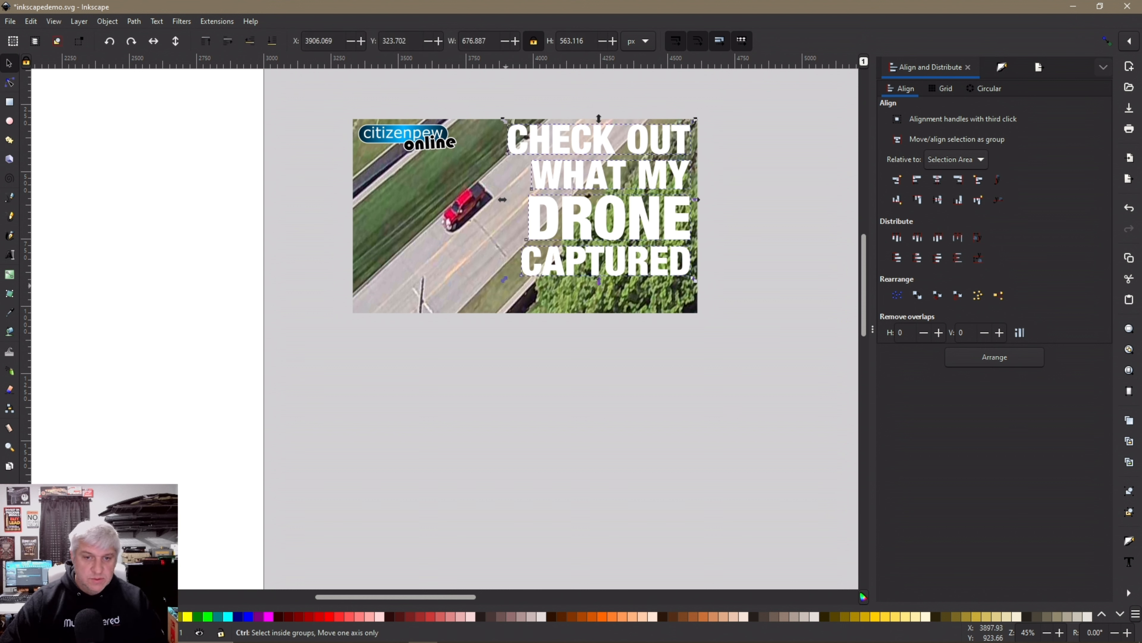
{"action": "mouse_move", "coordinate": [504, 279]}
{"action": "left_mouse_down"}
{"action": "mouse_move", "coordinate": [481, 304]}
{"action": "mouse_move", "coordinate": [491, 291]}
{"action": "left_mouse_up"}
{"action": "key", "text": "Escape"}
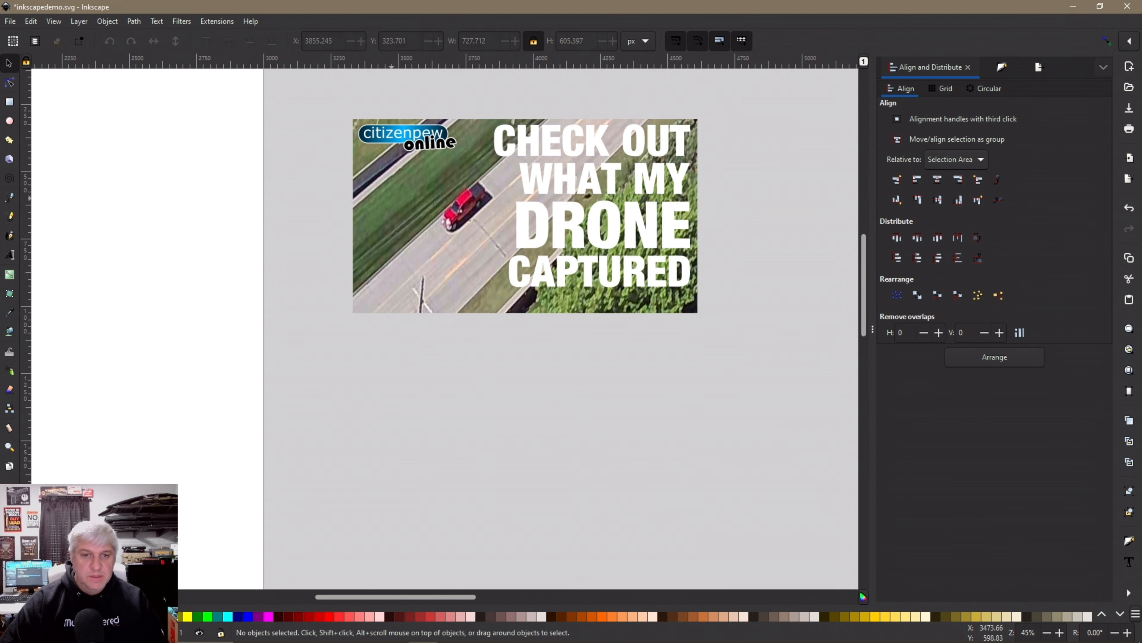
Ungroup the photo-and-logo thumbnail group
{"action": "left_click", "coordinate": [435, 231]}
{"action": "right_click", "coordinate": [435, 230]}
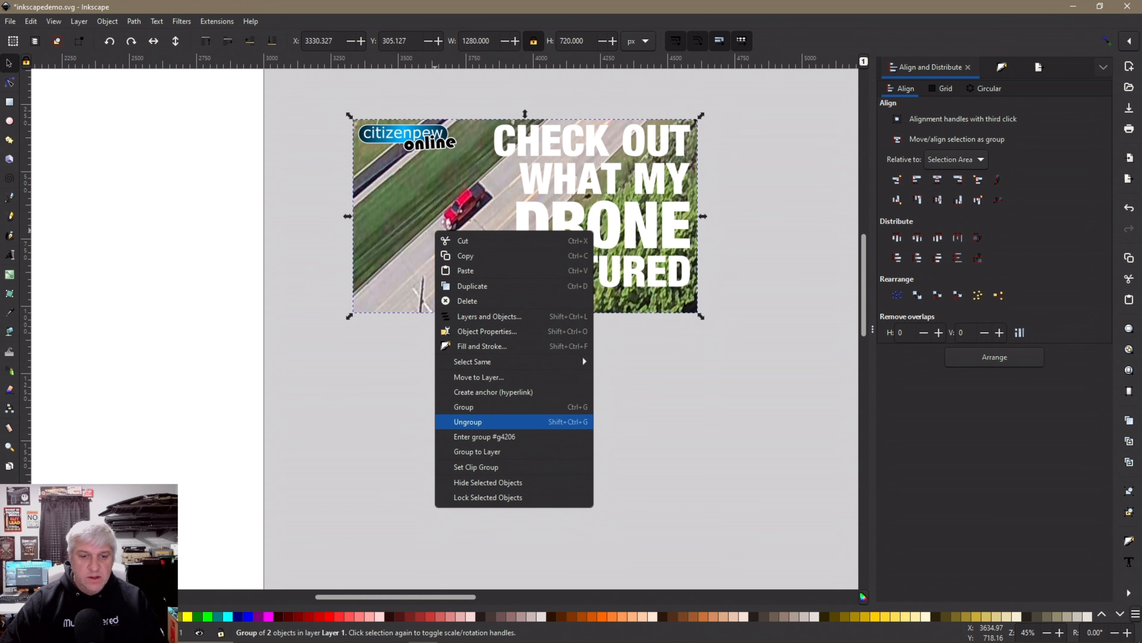
{"action": "left_click", "coordinate": [495, 422]}
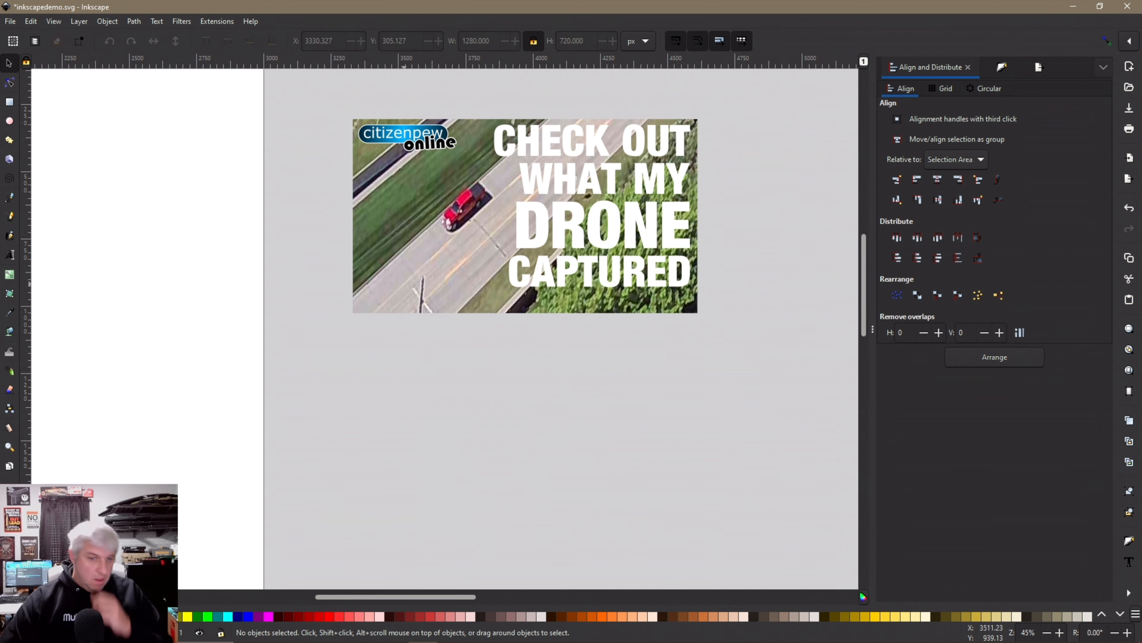
Release the clip on the aerial photo so the full 2048 × 1152 image shows
{"action": "right_click", "coordinate": [420, 277]}
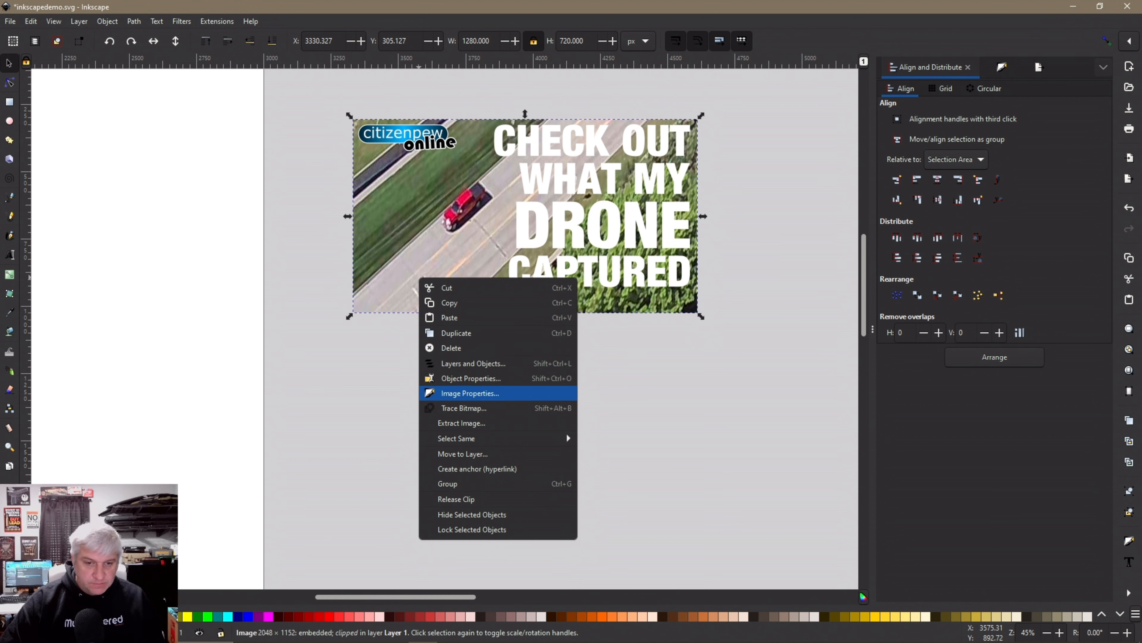
{"action": "mouse_move", "coordinate": [457, 438]}
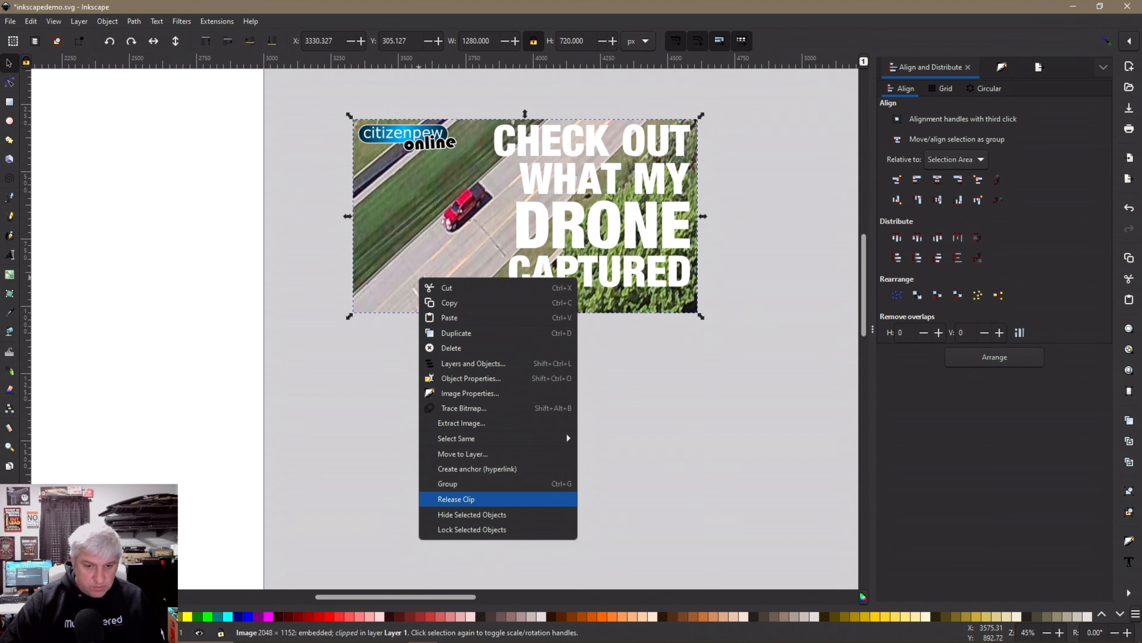
{"action": "left_click", "coordinate": [456, 499]}
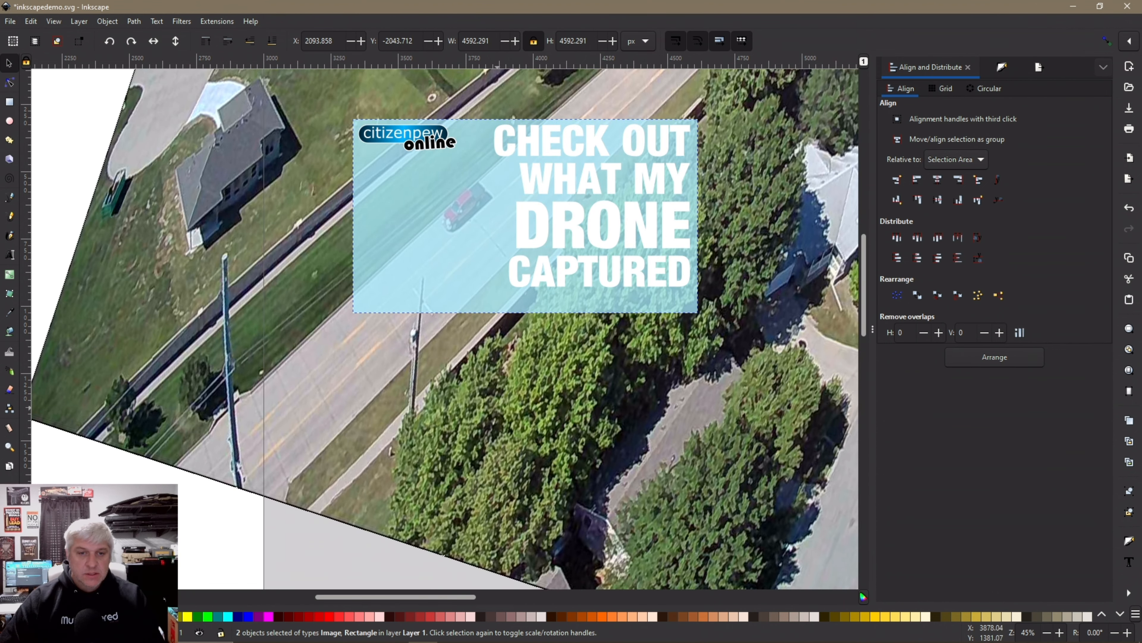
Zoom out, select the aerial photo beneath the rectangle, and scale it up from its corners
{"action": "scroll", "coordinate": [468, 406], "scroll_direction": "down", "scroll_amount": 2, "text": "ctrl"}
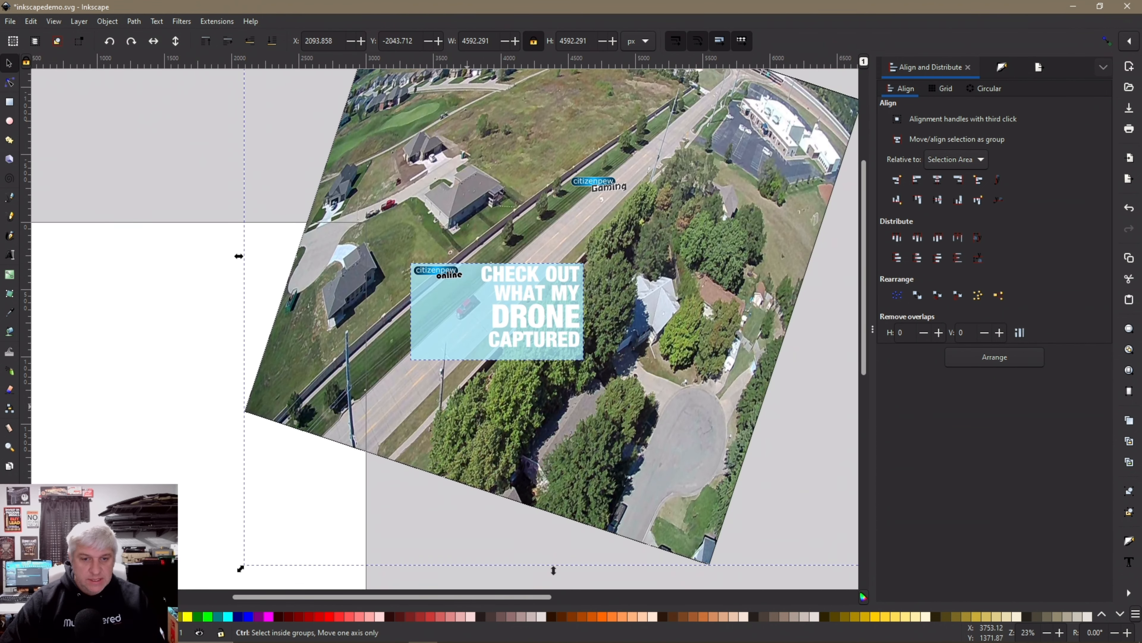
{"action": "scroll", "coordinate": [468, 406], "scroll_direction": "down", "scroll_amount": 5}
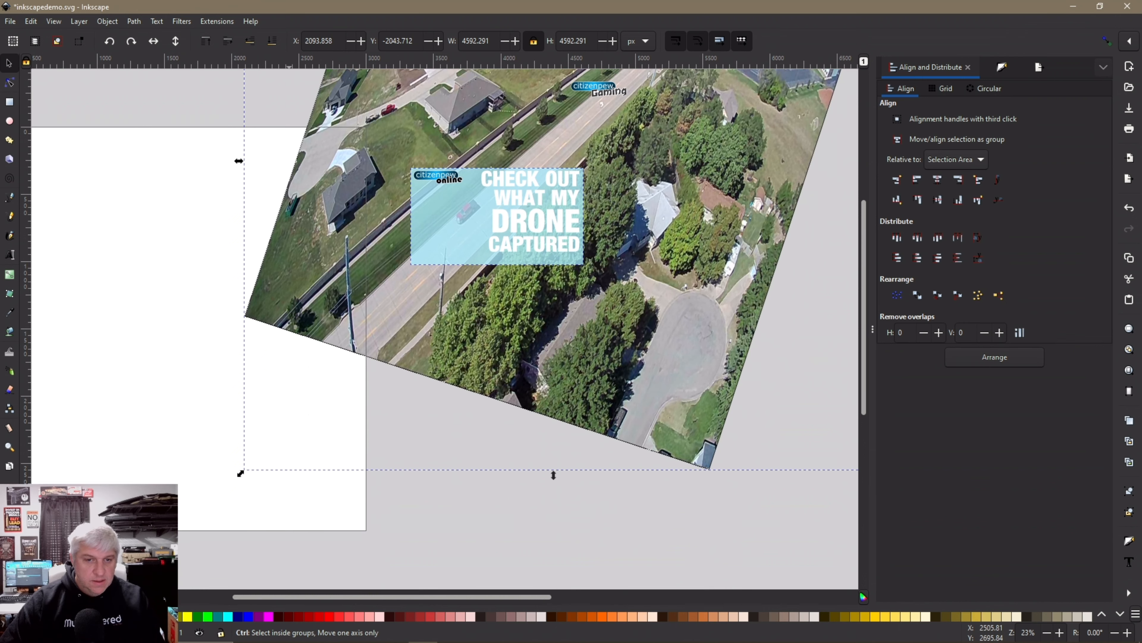
{"action": "left_click_drag", "start_coordinate": [240, 474], "coordinate": [227, 486]}
{"action": "key", "text": "ctrl+z"}
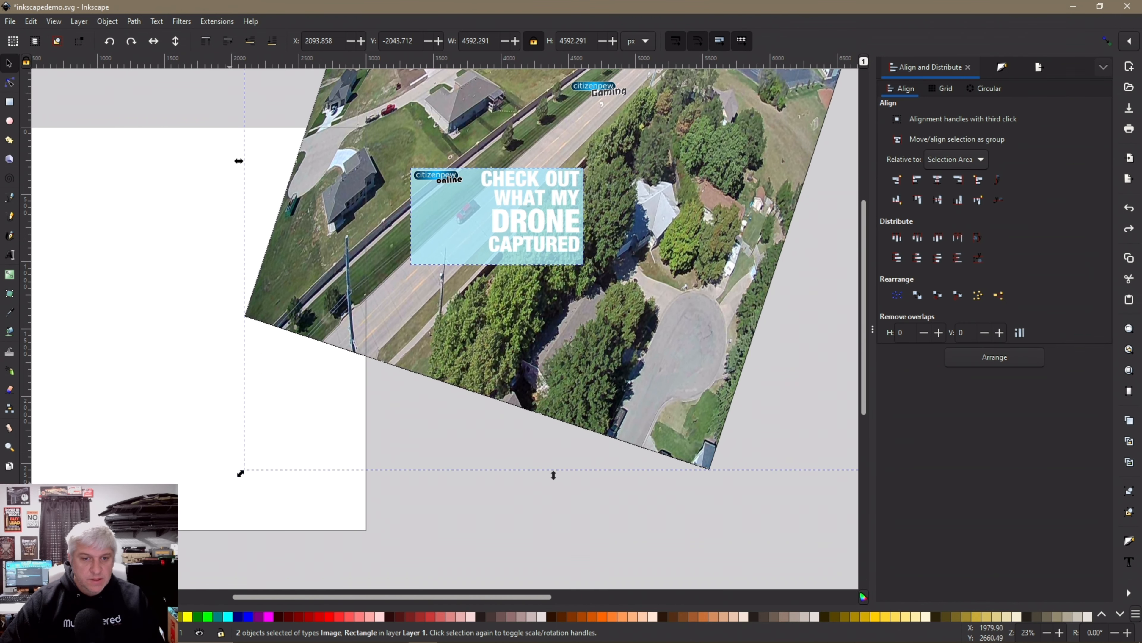
{"action": "key", "text": "Escape"}
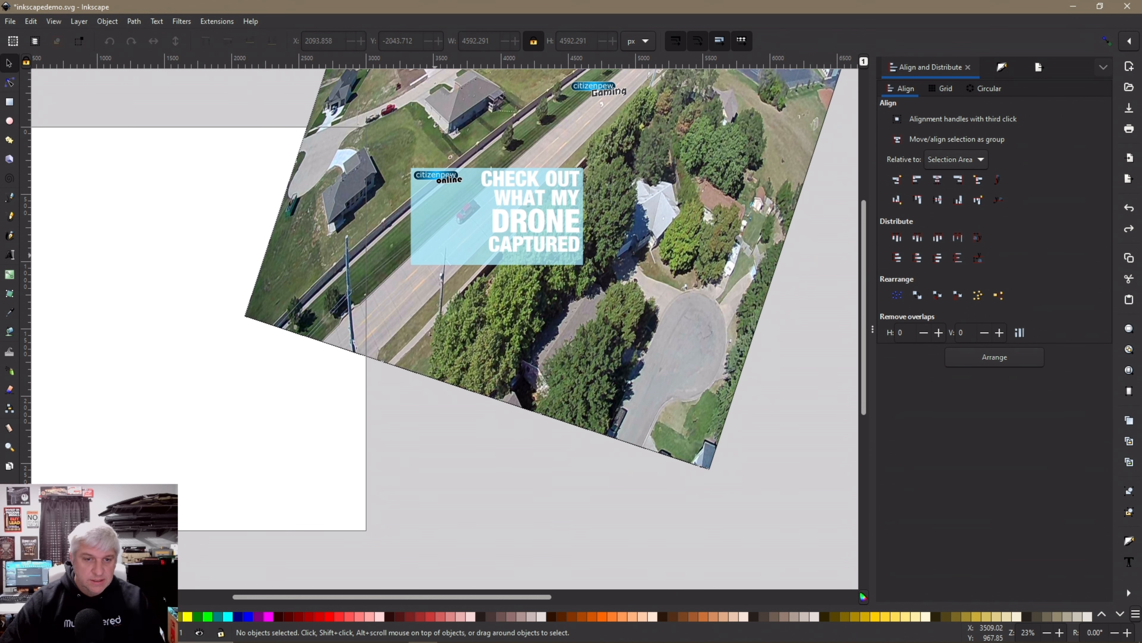
{"action": "left_click", "coordinate": [434, 254]}
{"action": "left_click", "coordinate": [414, 317]}
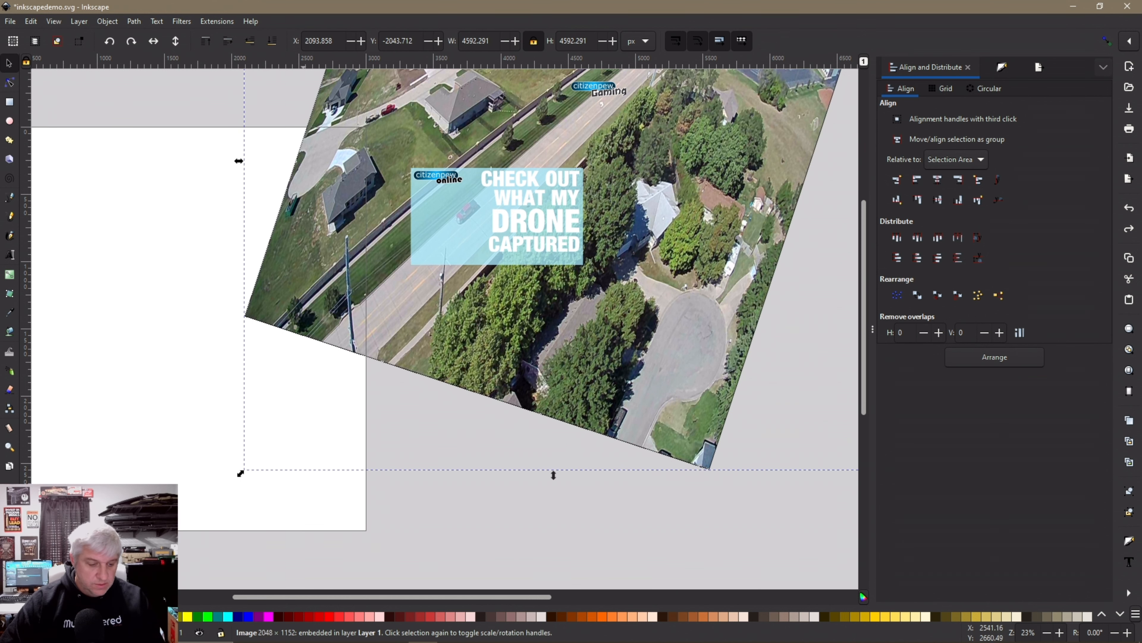
{"action": "left_click_drag", "start_coordinate": [240, 473], "coordinate": [211, 503]}
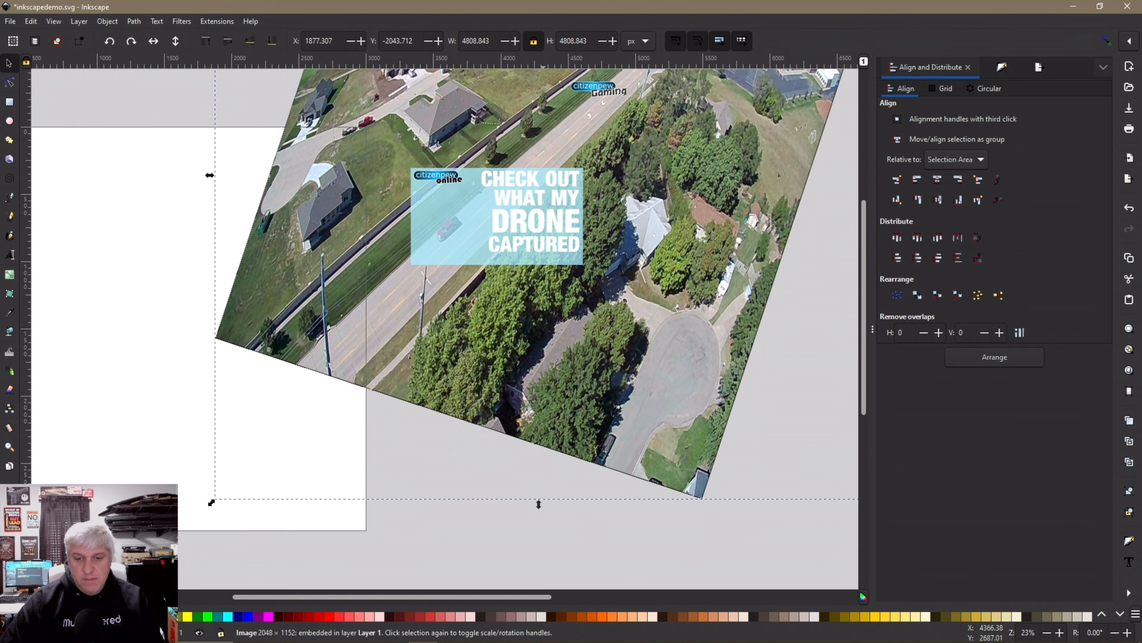
{"action": "scroll", "coordinate": [366, 437], "scroll_direction": "down", "scroll_amount": 2}
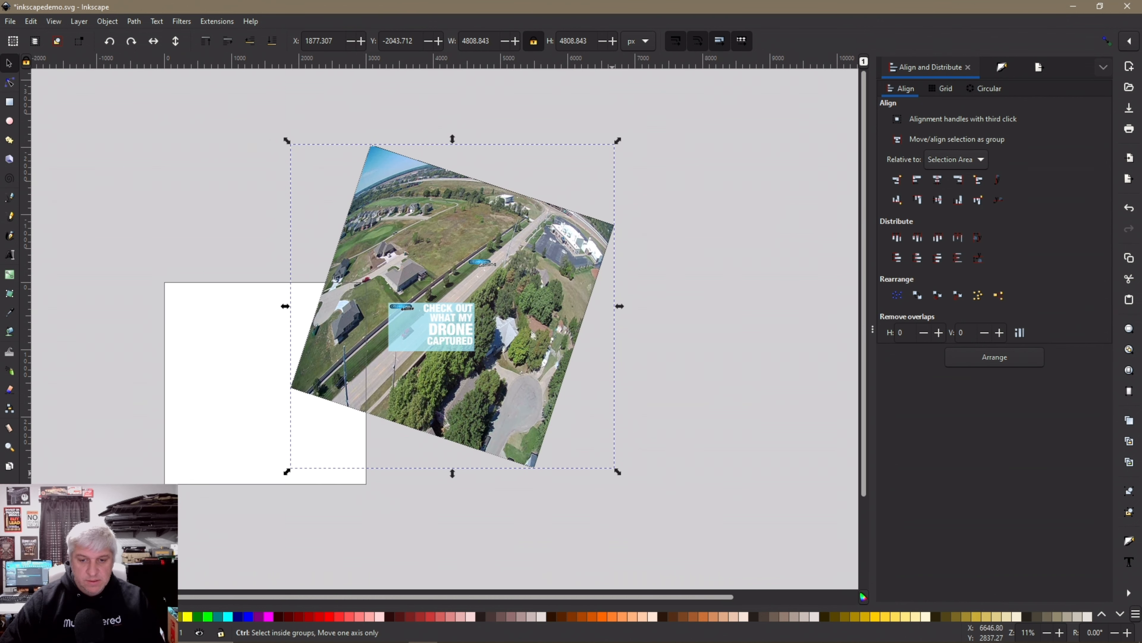
{"action": "left_click_drag", "start_coordinate": [617, 472], "coordinate": [648, 502]}
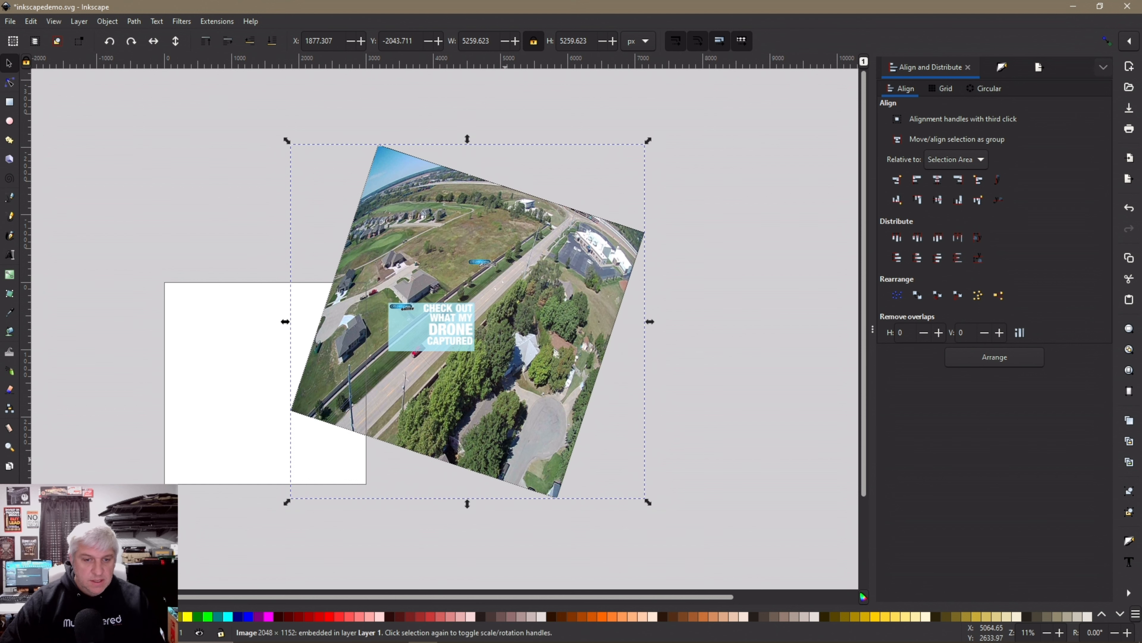
Enlarge the photo further, shift it to X 1302.782, and also select the rectangle
{"action": "left_click_drag", "start_coordinate": [505, 458], "coordinate": [498, 440]}
{"action": "left_click_drag", "start_coordinate": [280, 484], "coordinate": [183, 551]}
{"action": "left_click_drag", "start_coordinate": [386, 460], "coordinate": [441, 412]}
{"action": "scroll", "coordinate": [415, 336], "scroll_direction": "up", "scroll_amount": 6}
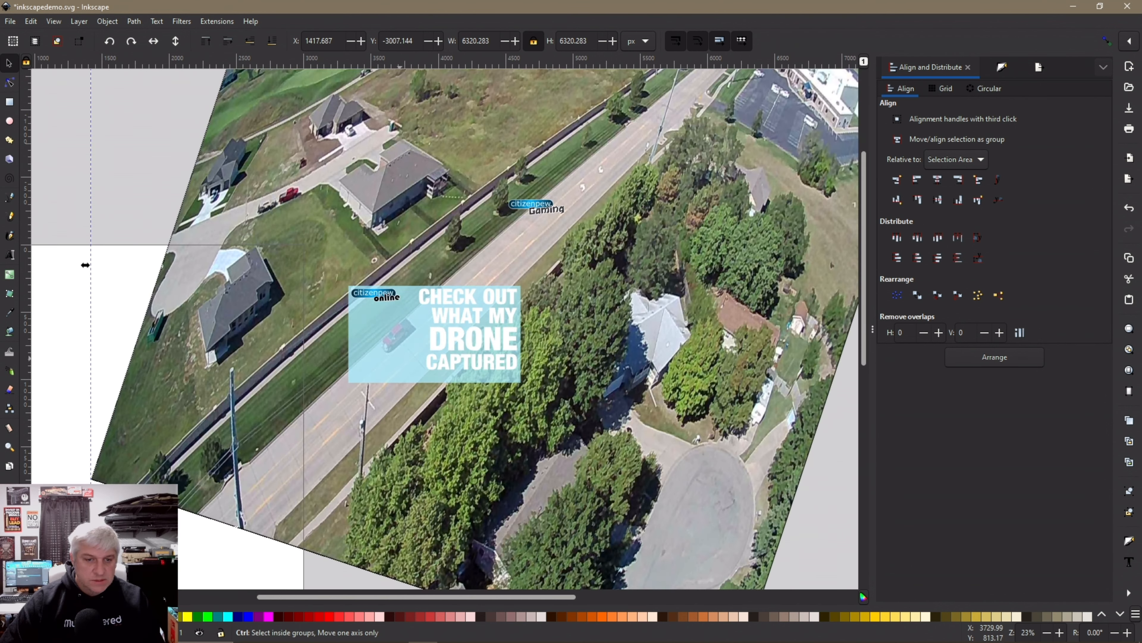
{"action": "scroll", "coordinate": [371, 342], "scroll_direction": "down", "scroll_amount": 2}
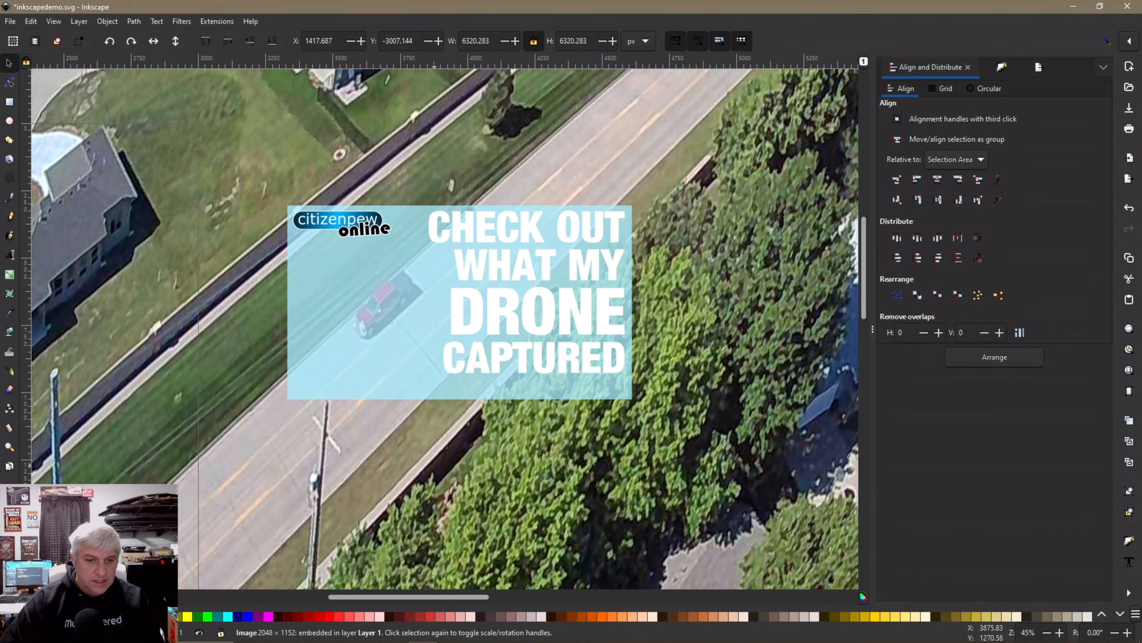
{"action": "left_click_drag", "start_coordinate": [436, 468], "coordinate": [415, 468]}
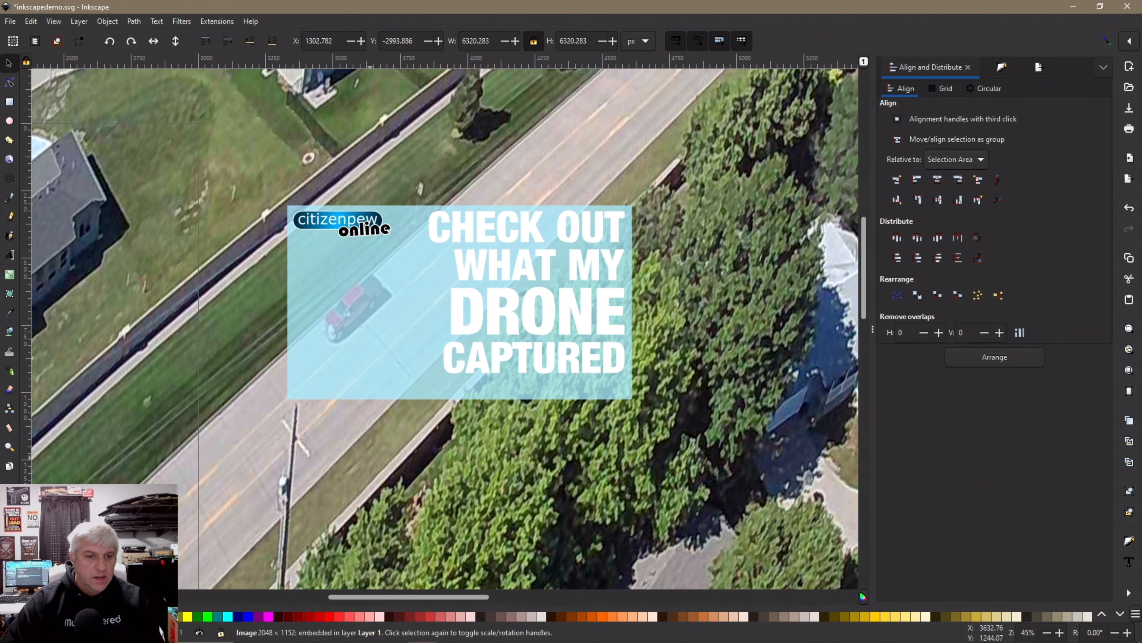
{"action": "left_click", "coordinate": [367, 379], "text": "shift"}
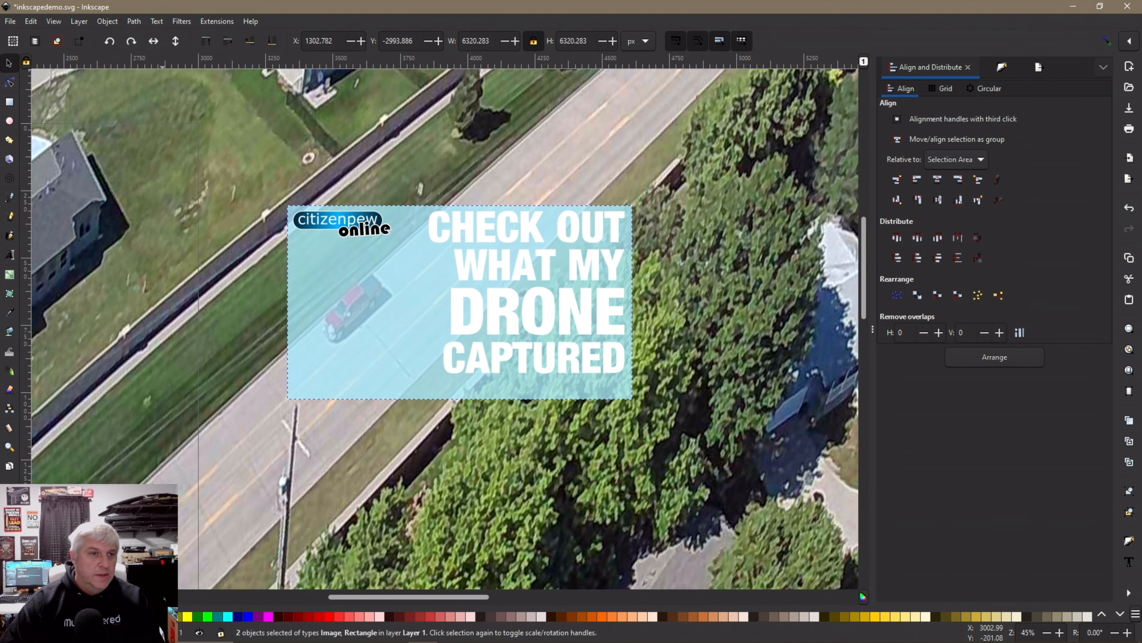
Clip the enlarged photo to the 1280 × 720 rectangle with Object > Clip > Set Clip
{"action": "left_click", "coordinate": [107, 21]}
{"action": "mouse_move", "coordinate": [269, 171]}
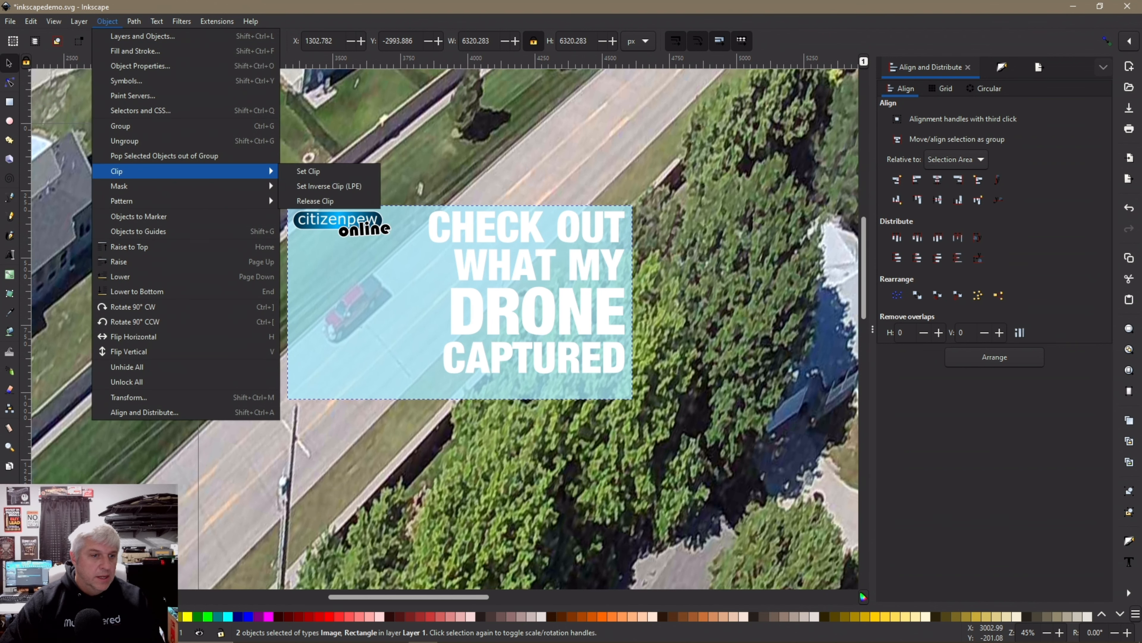
{"action": "left_click", "coordinate": [310, 172]}
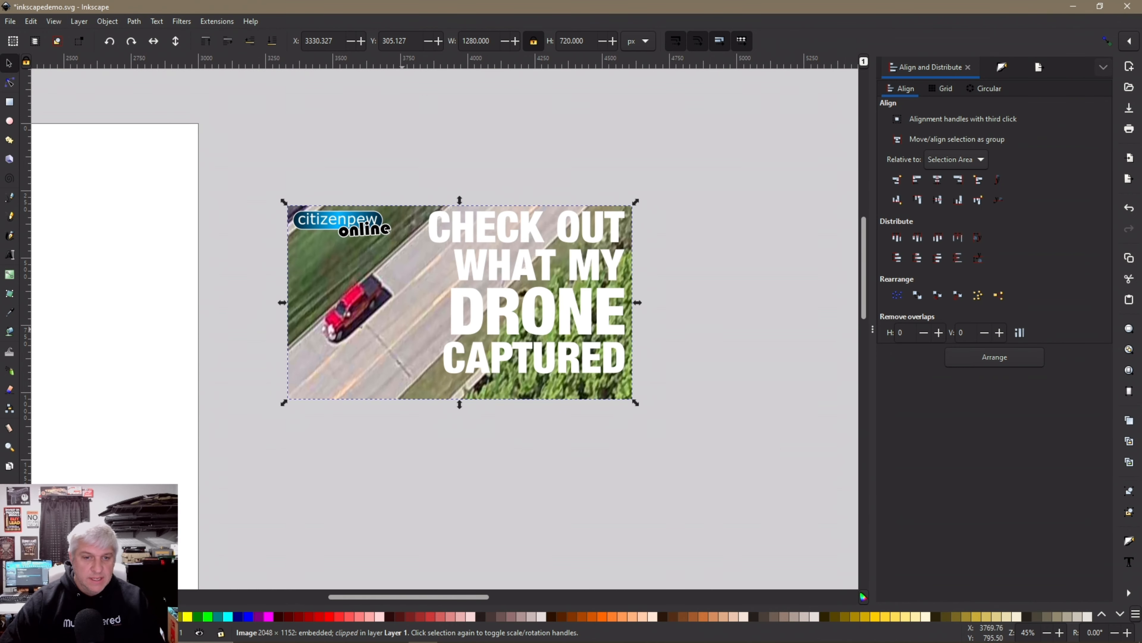
{"action": "key", "text": "Escape"}
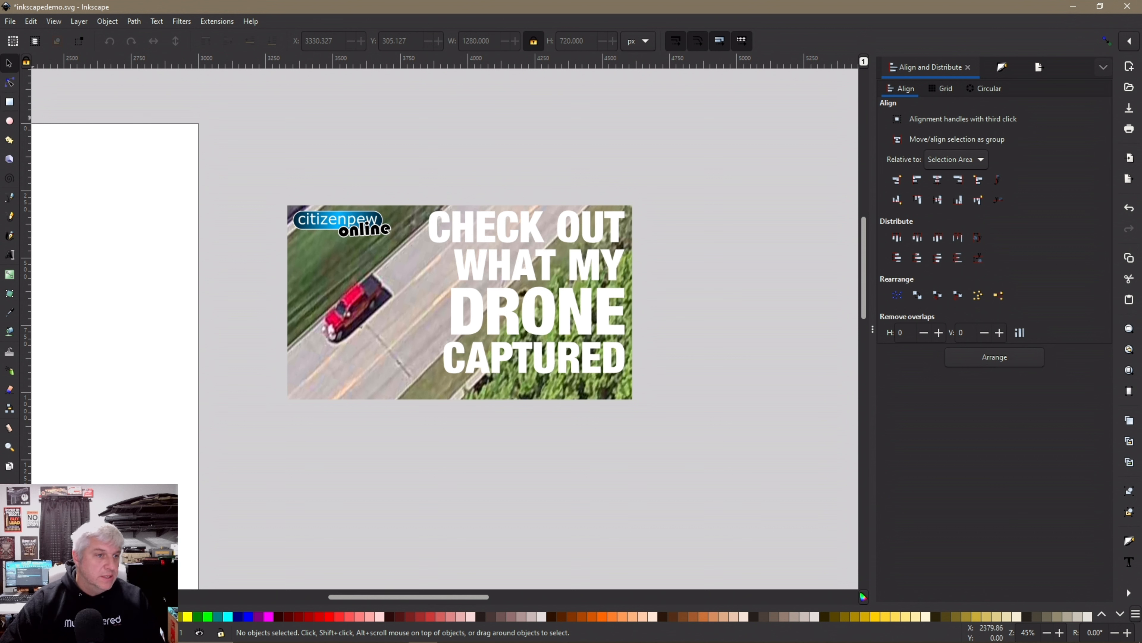
{"action": "key", "text": "r"}
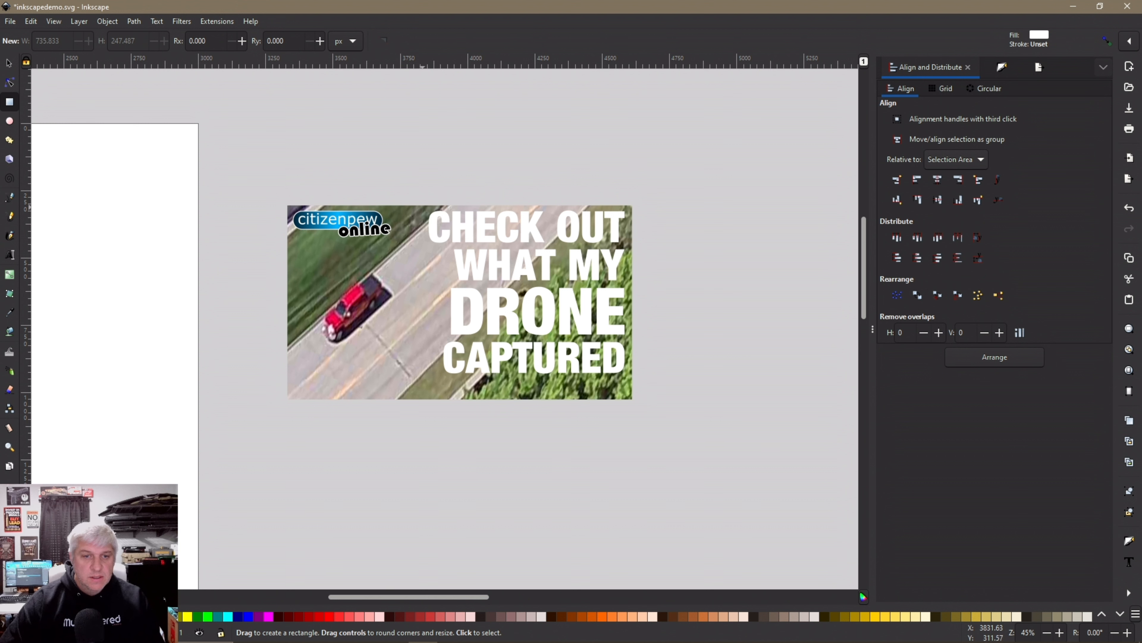
Draw a black rectangle over the headline area and lower it behind the text
{"action": "left_click_drag", "start_coordinate": [422, 205], "coordinate": [631, 379]}
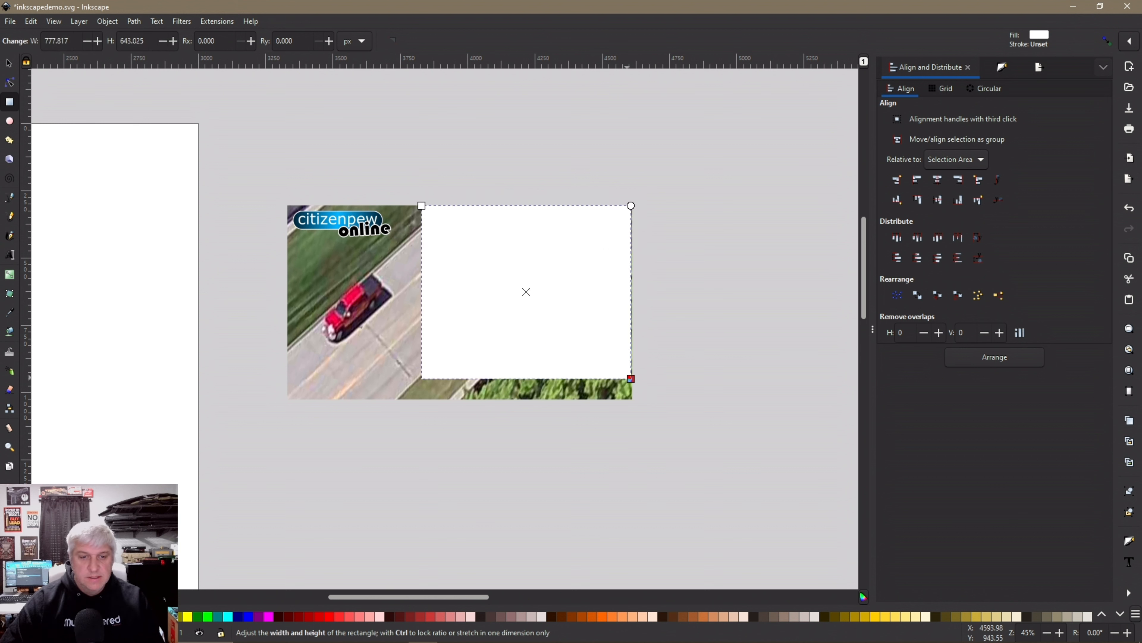
{"action": "left_click", "coordinate": [15, 616]}
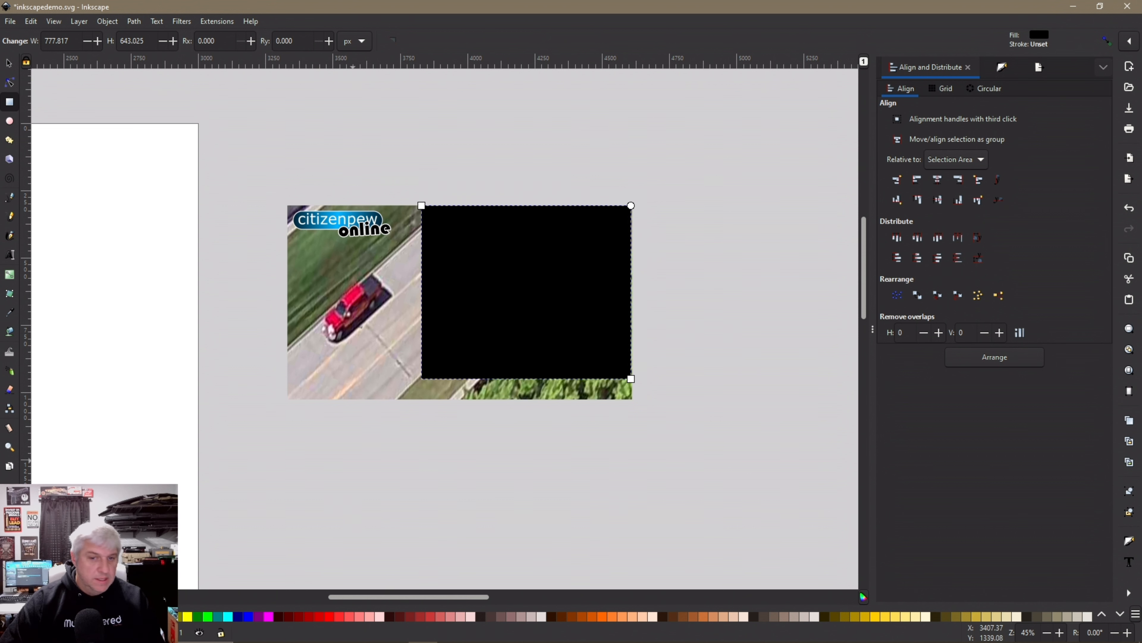
{"action": "key", "text": "s"}
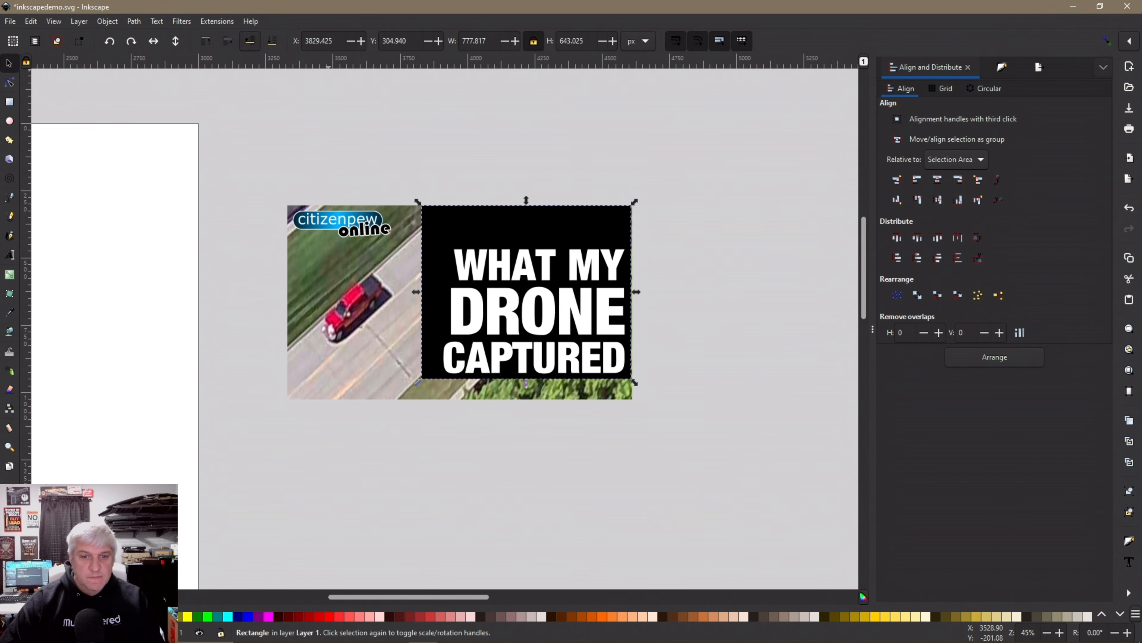
{"action": "left_click", "coordinate": [250, 41]}
{"action": "key", "text": "Escape"}
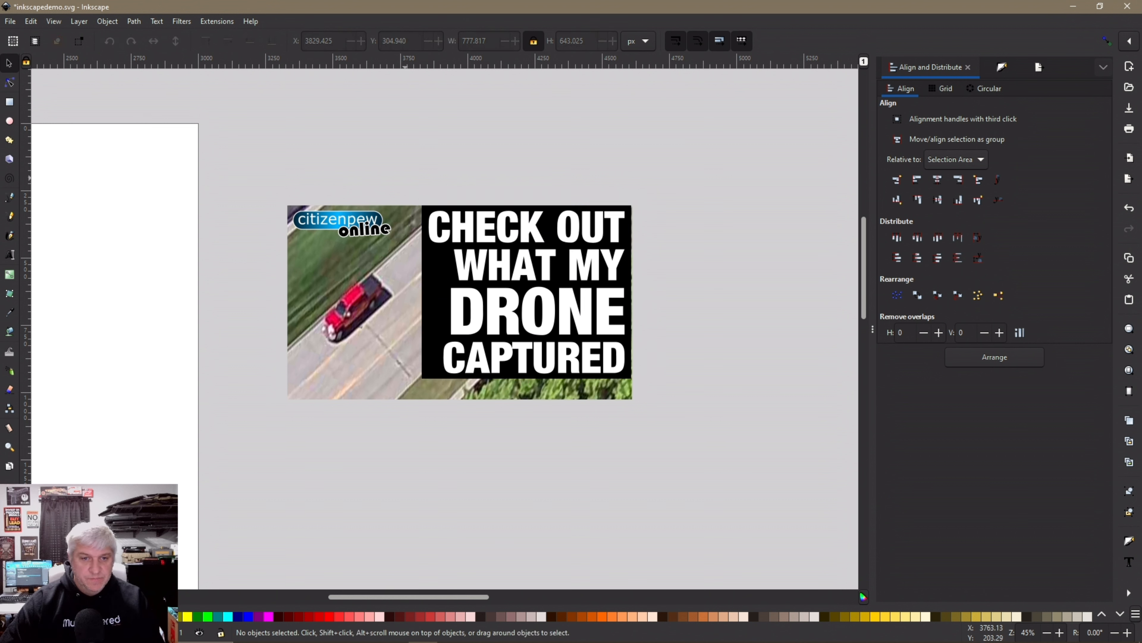
Align the headline lines to the black panel's right edge
{"action": "left_click_drag", "start_coordinate": [407, 176], "coordinate": [704, 418]}
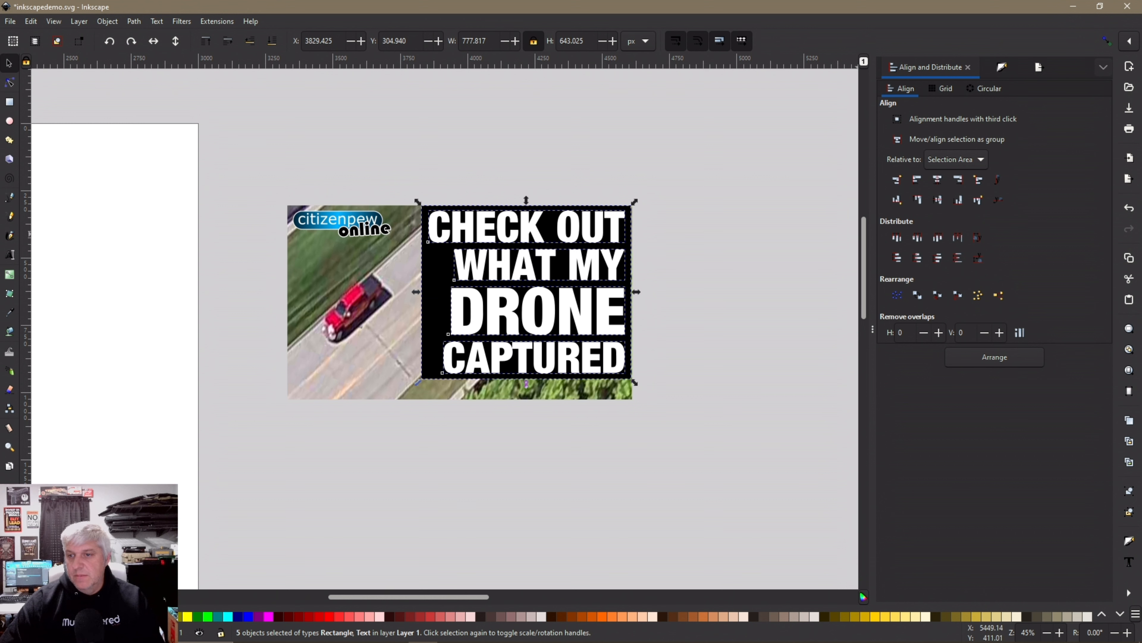
{"action": "left_click", "coordinate": [958, 179]}
{"action": "left_click", "coordinate": [696, 314]}
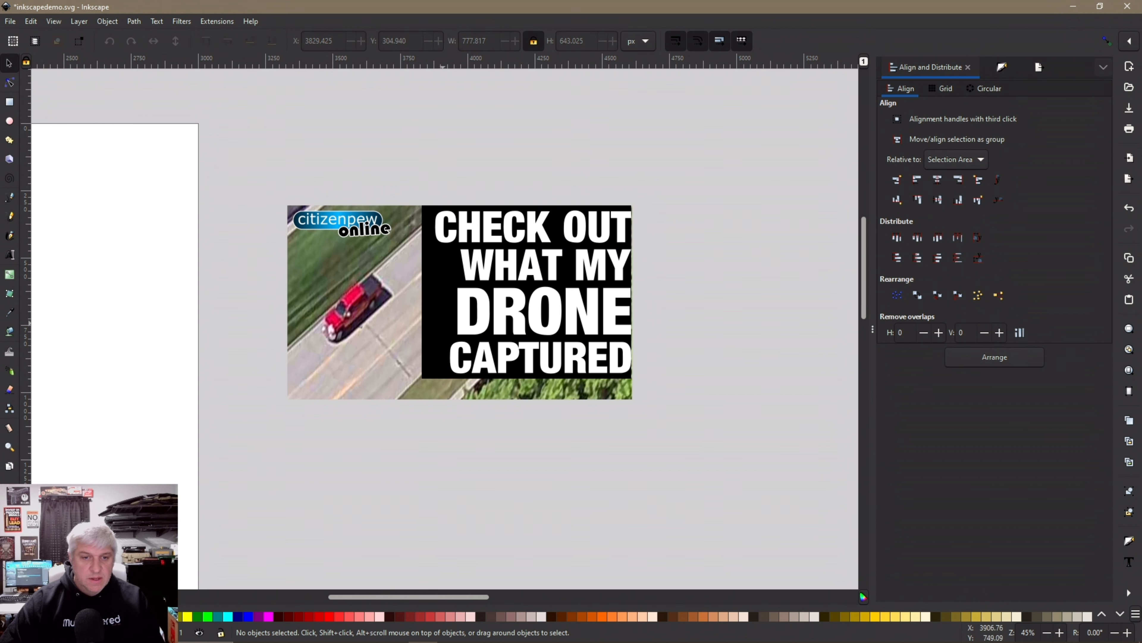
{"action": "left_click", "coordinate": [439, 318]}
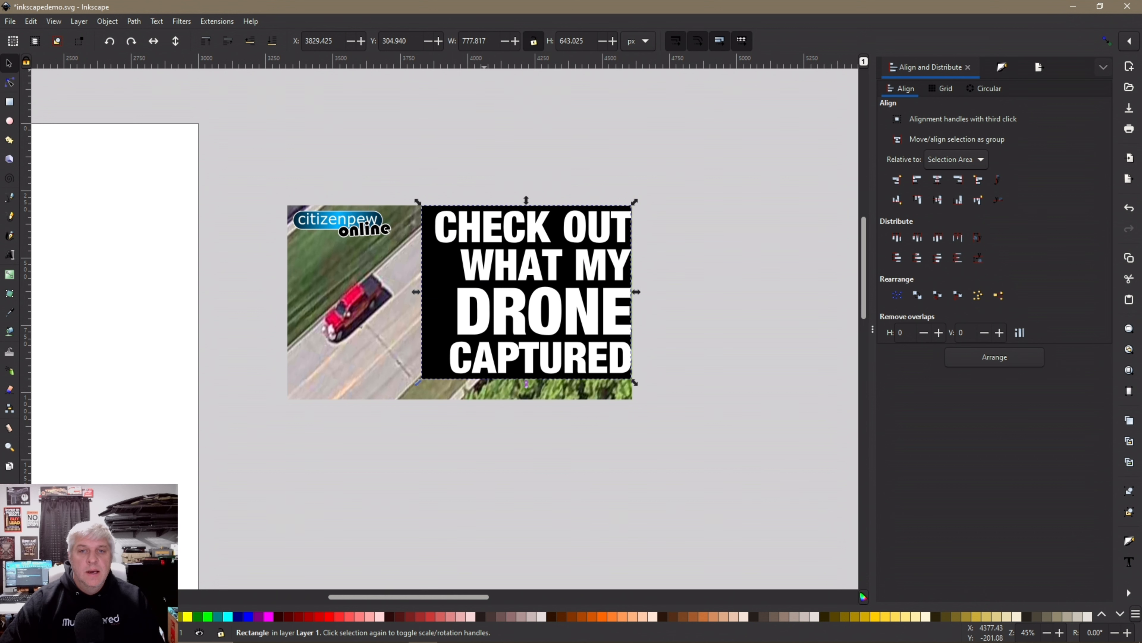
Set the black panel's height to 720 px
{"action": "double_click", "coordinate": [568, 41]}
{"action": "type", "text": "720"}
{"action": "key", "text": "Return"}
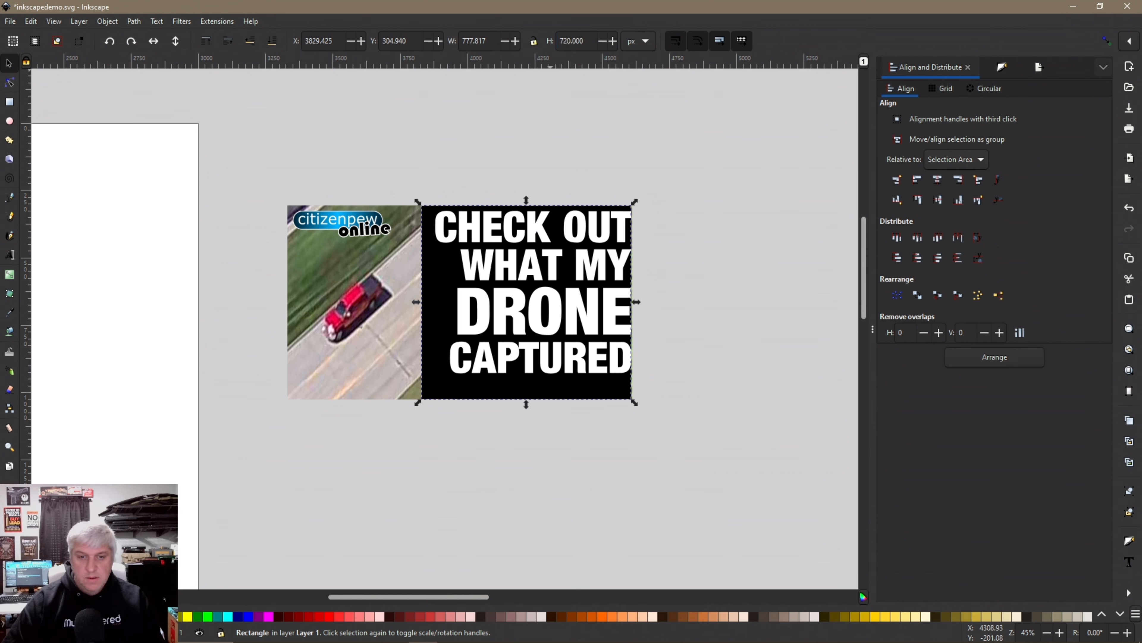
{"action": "left_click", "coordinate": [513, 166]}
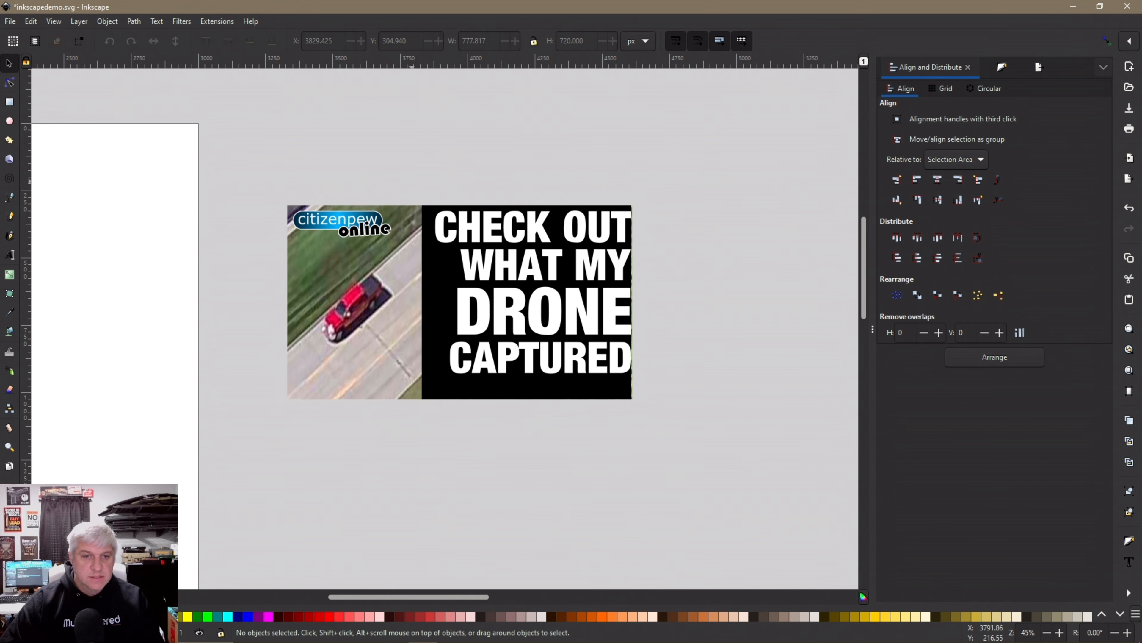
{"action": "left_click_drag", "start_coordinate": [411, 181], "coordinate": [677, 436]}
{"action": "key", "text": "Escape"}
{"action": "left_click", "coordinate": [464, 395]}
Group the logo with the drone photo and center it vertically with the panel
{"action": "left_click", "coordinate": [410, 379], "text": "shift"}
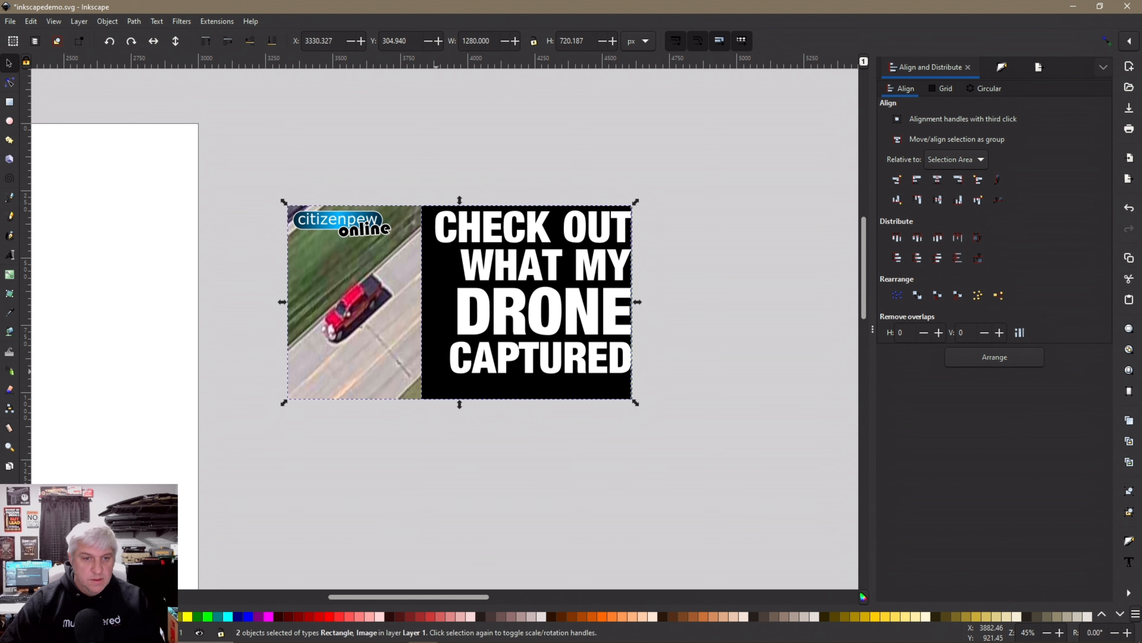
{"action": "left_click", "coordinate": [343, 232]}
{"action": "left_click", "coordinate": [338, 274], "text": "shift"}
{"action": "right_click", "coordinate": [338, 275]}
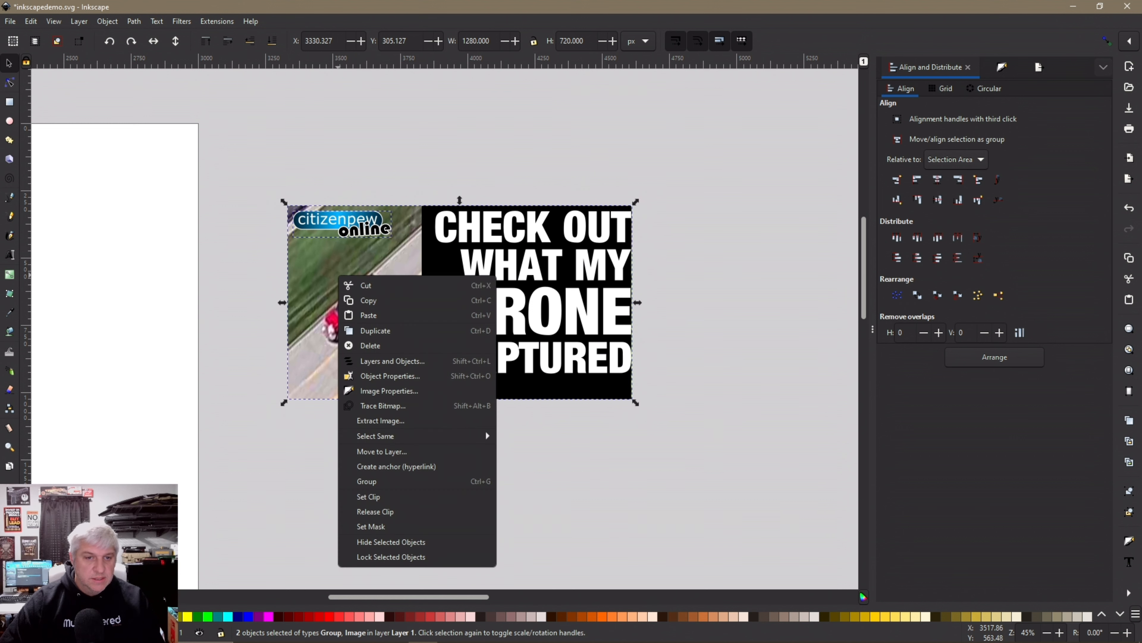
{"action": "left_click", "coordinate": [366, 481]}
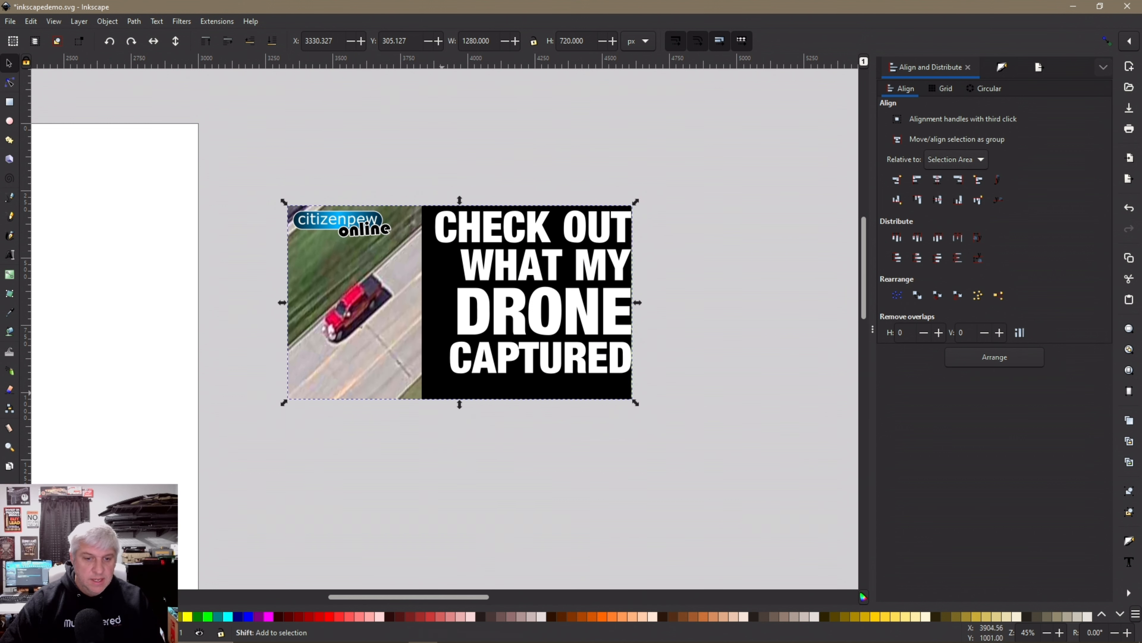
{"action": "left_click", "coordinate": [937, 200]}
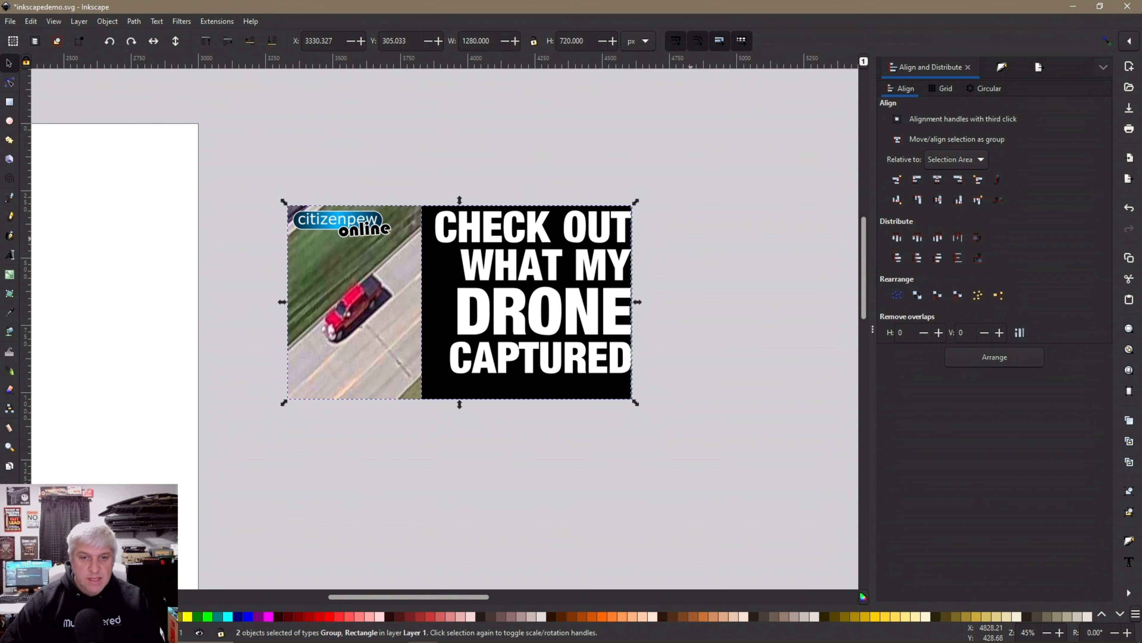
{"action": "key", "text": "Escape"}
Group the four headline text lines together
{"action": "left_click_drag", "start_coordinate": [425, 175], "coordinate": [711, 383]}
{"action": "key", "text": "shift+Left"}
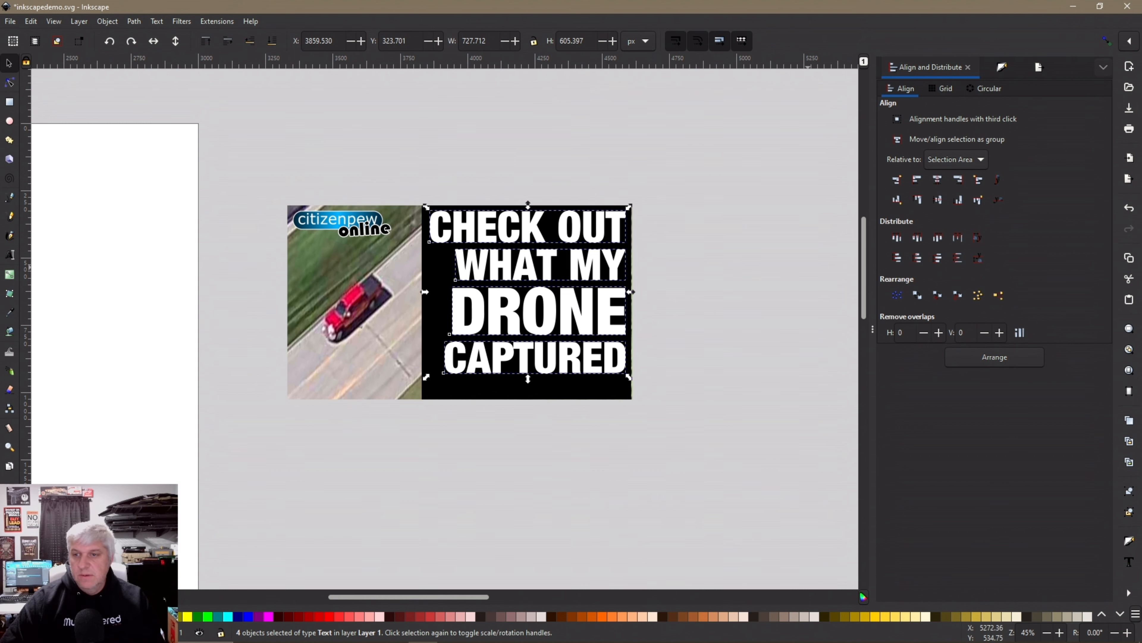
{"action": "right_click", "coordinate": [575, 317]}
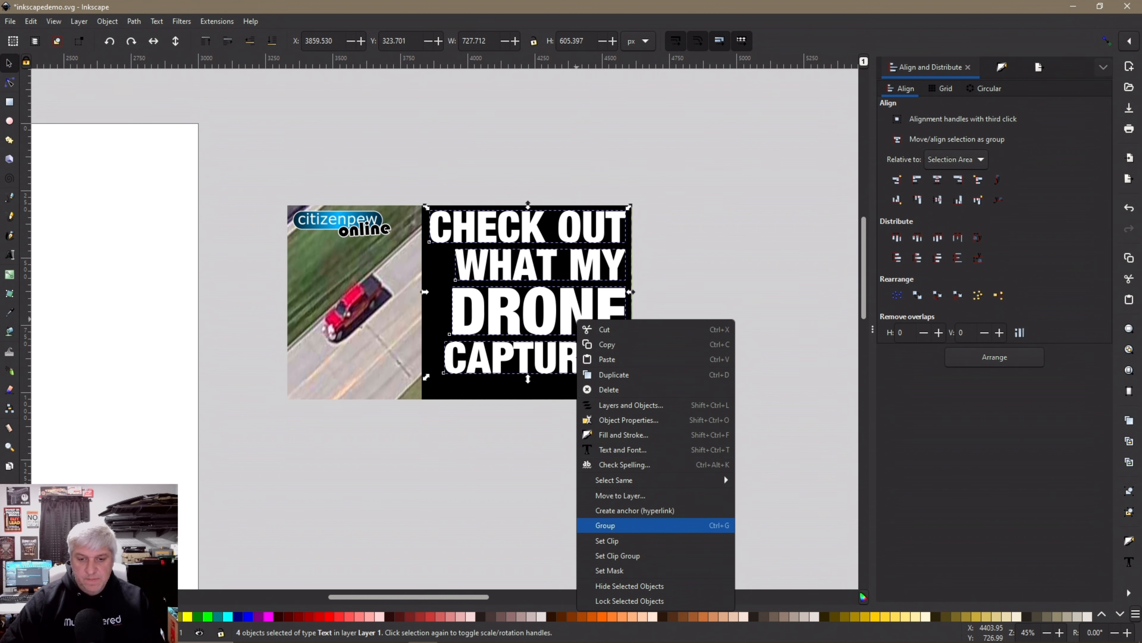
{"action": "left_click", "coordinate": [652, 526]}
Align the headline group to the panel's top-right, then nudge it 20 px left and down
{"action": "left_click_drag", "start_coordinate": [273, 167], "coordinate": [661, 421]}
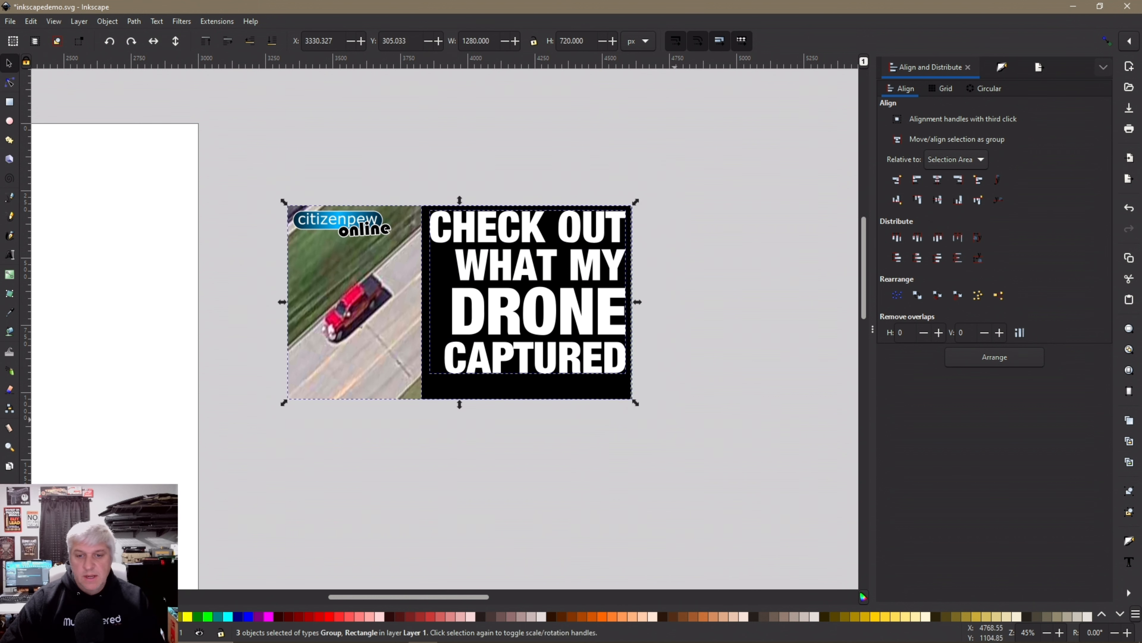
{"action": "left_click", "coordinate": [958, 180]}
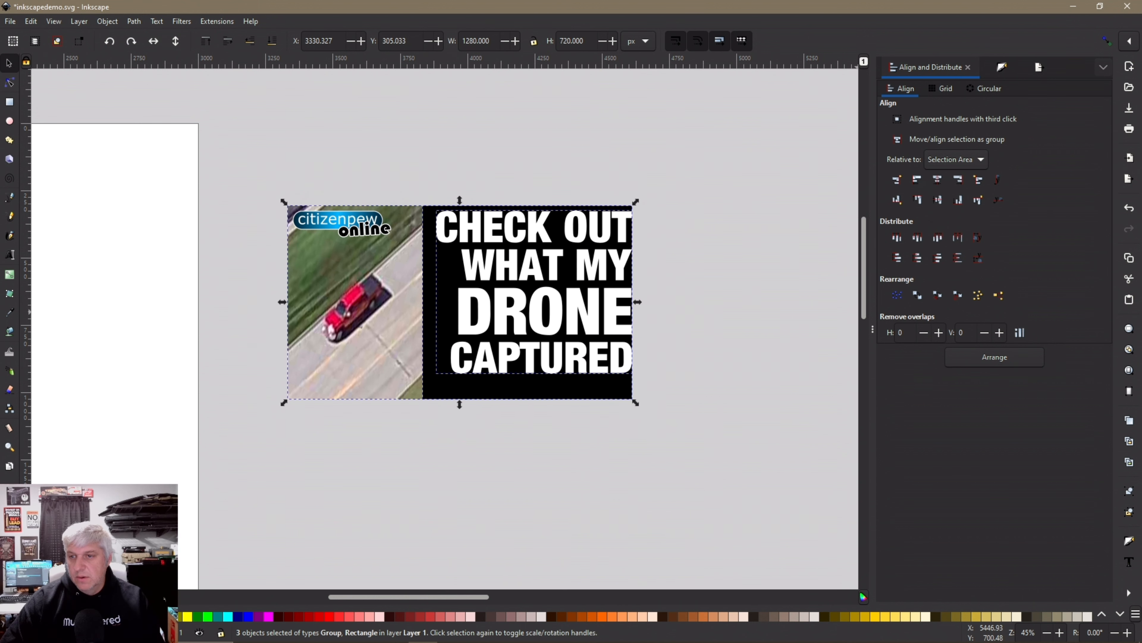
{"action": "left_click", "coordinate": [917, 199]}
{"action": "left_click", "coordinate": [729, 297]}
{"action": "left_click", "coordinate": [611, 310]}
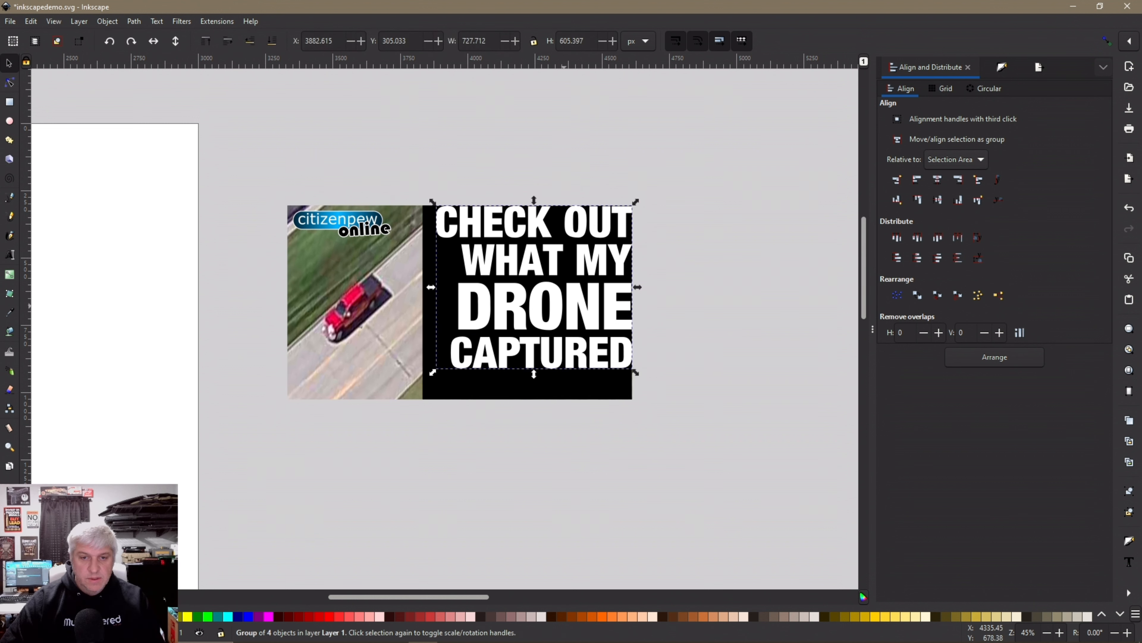
{"action": "key", "text": "shift+Left"}
{"action": "key", "text": "shift+Down"}
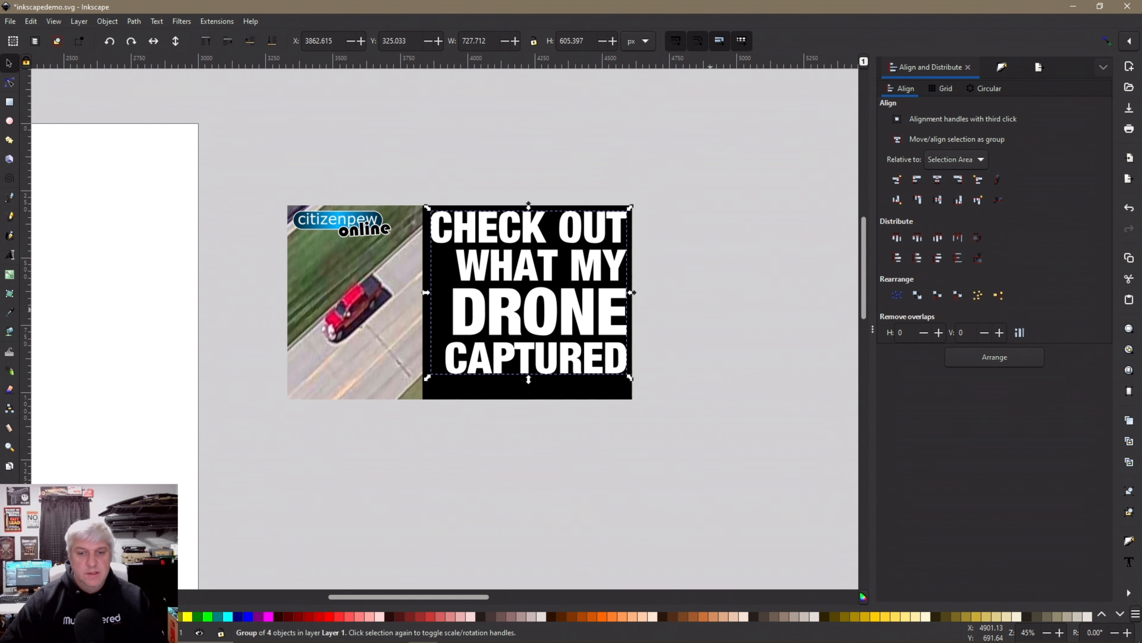
Ungroup the headline lines and select the black rectangle
{"action": "key", "text": "Escape"}
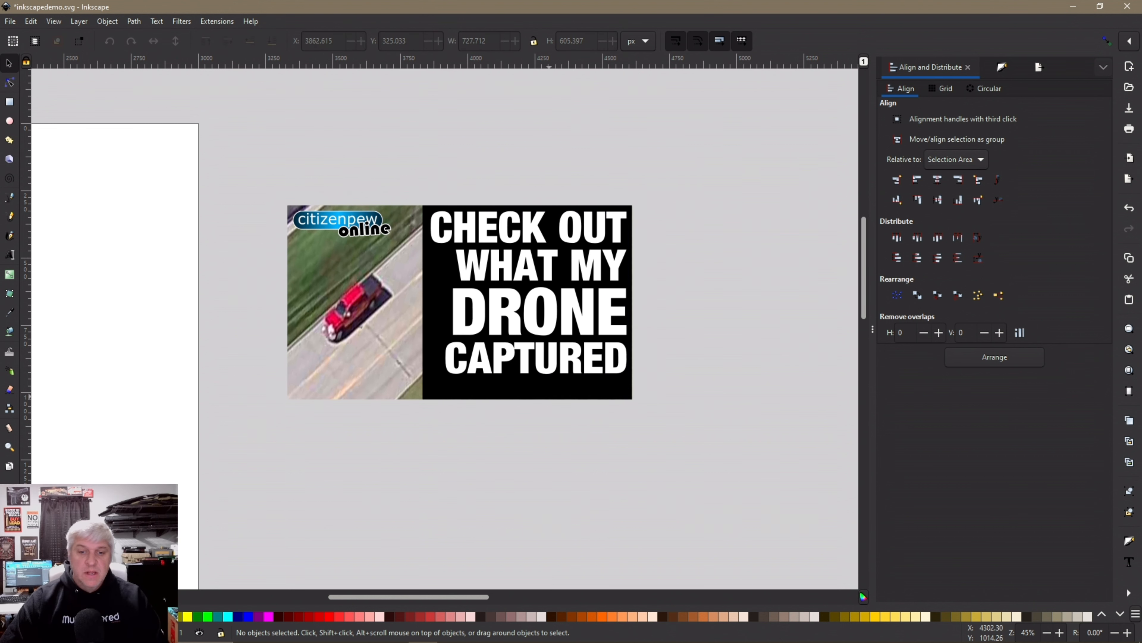
{"action": "right_click", "coordinate": [546, 328]}
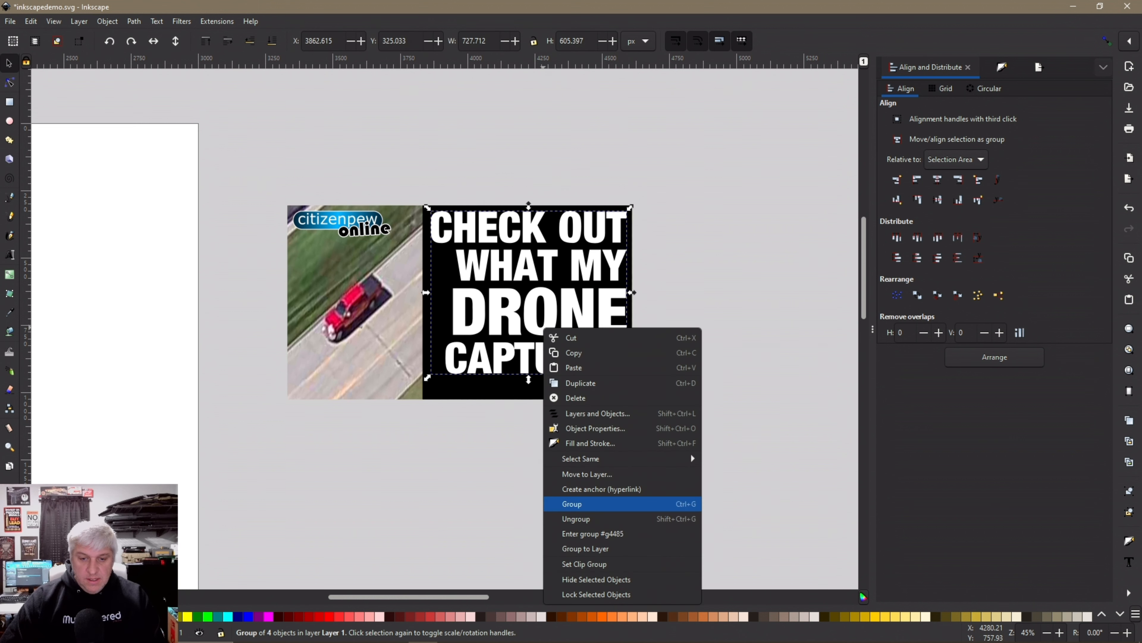
{"action": "left_click", "coordinate": [580, 519]}
{"action": "left_click", "coordinate": [581, 519]}
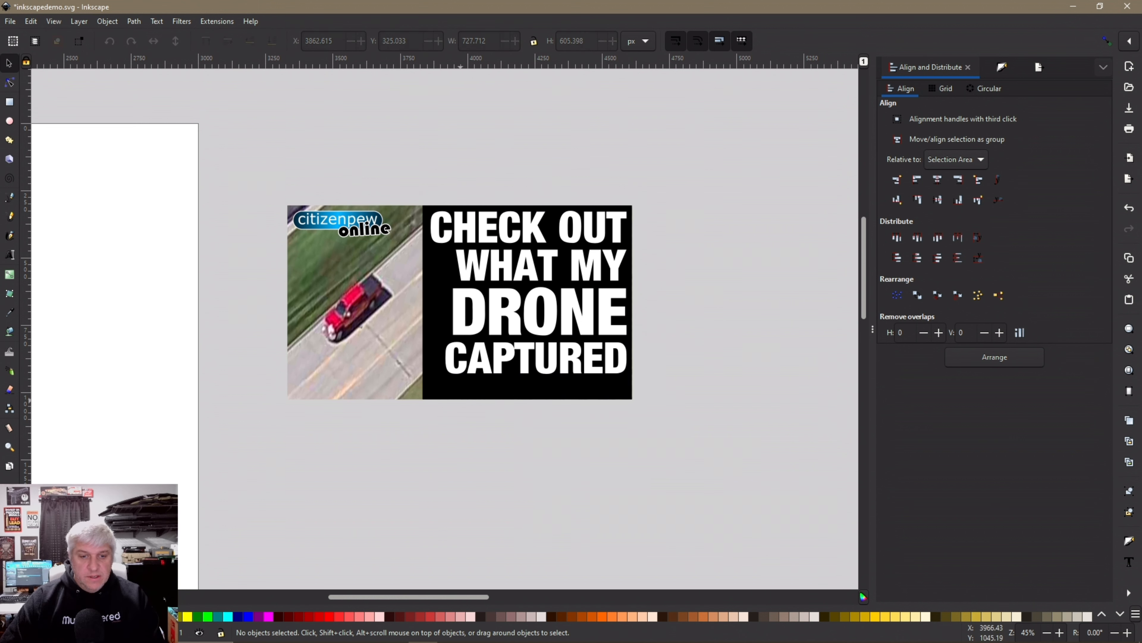
{"action": "left_click", "coordinate": [521, 388]}
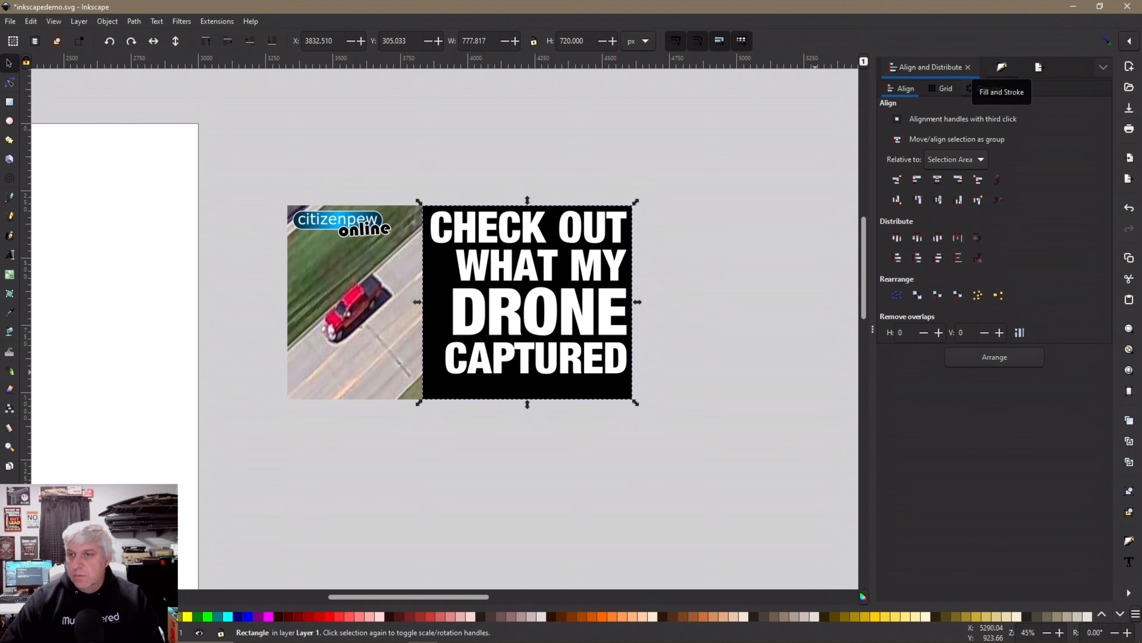
Give the black panel a reversed linear gradient fill, black on the right
{"action": "left_click", "coordinate": [1002, 67]}
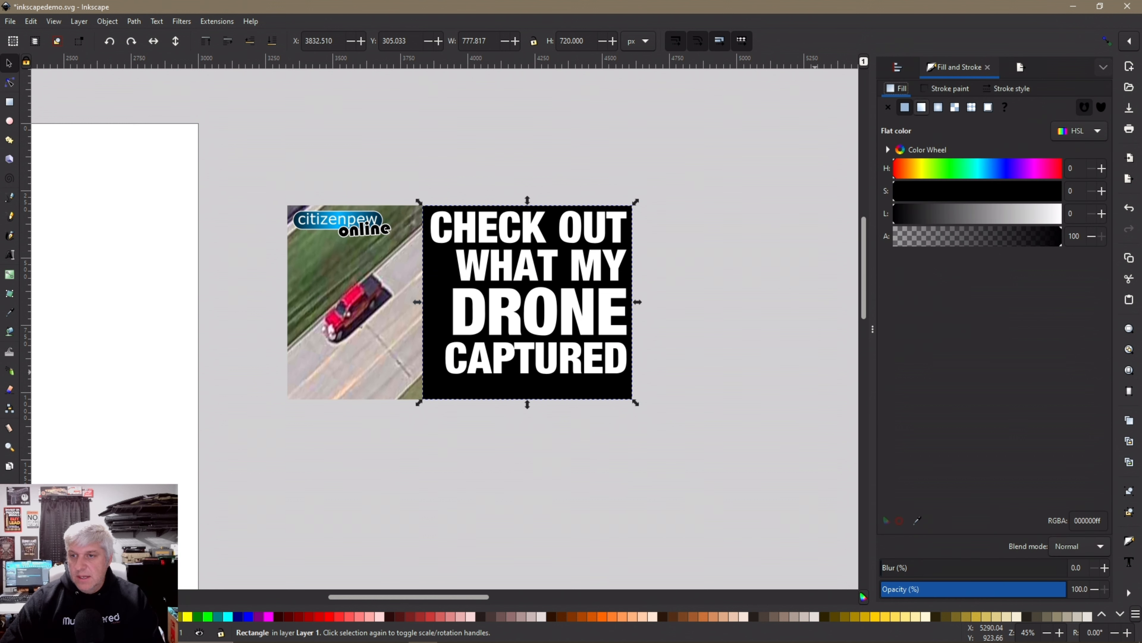
{"action": "left_click", "coordinate": [921, 107]}
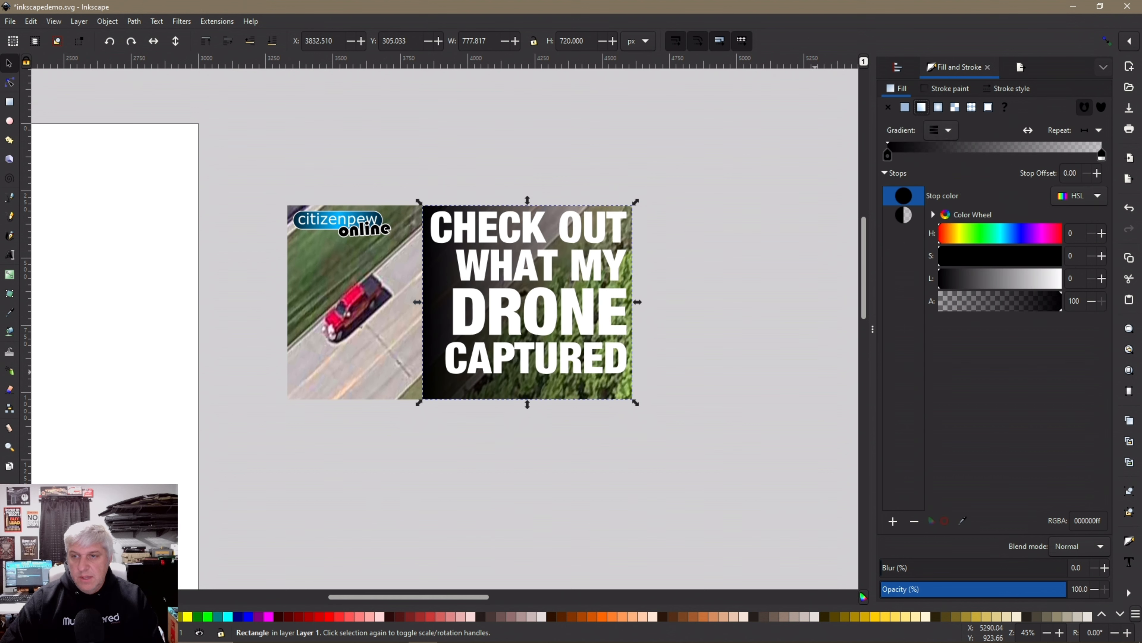
{"action": "left_click", "coordinate": [1028, 130]}
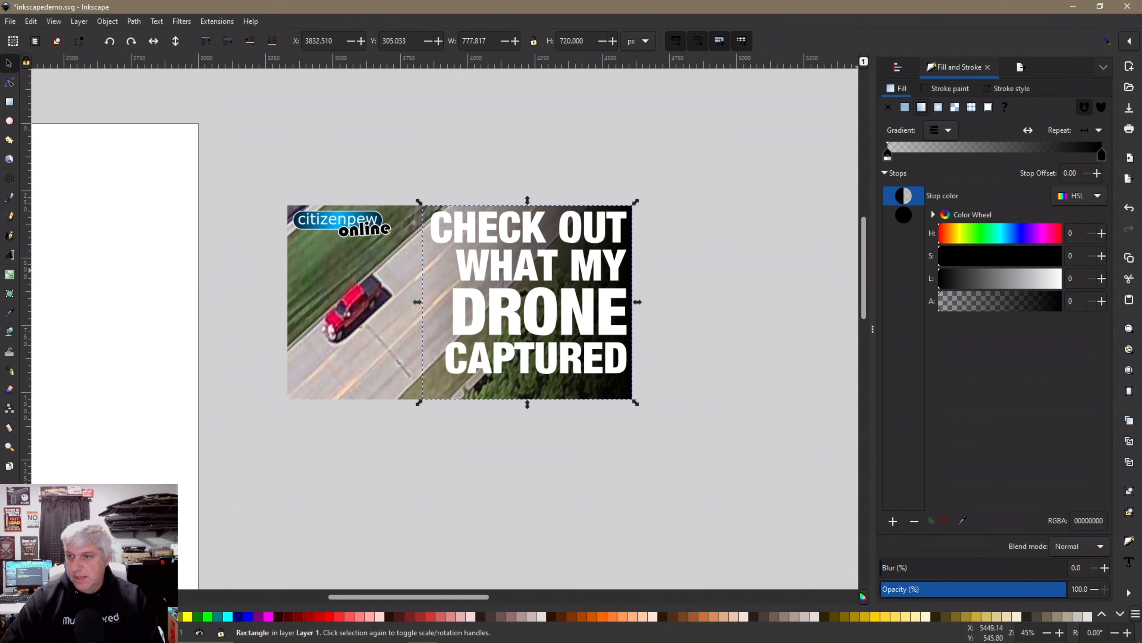
{"action": "left_click_drag", "start_coordinate": [1102, 155], "coordinate": [900, 156]}
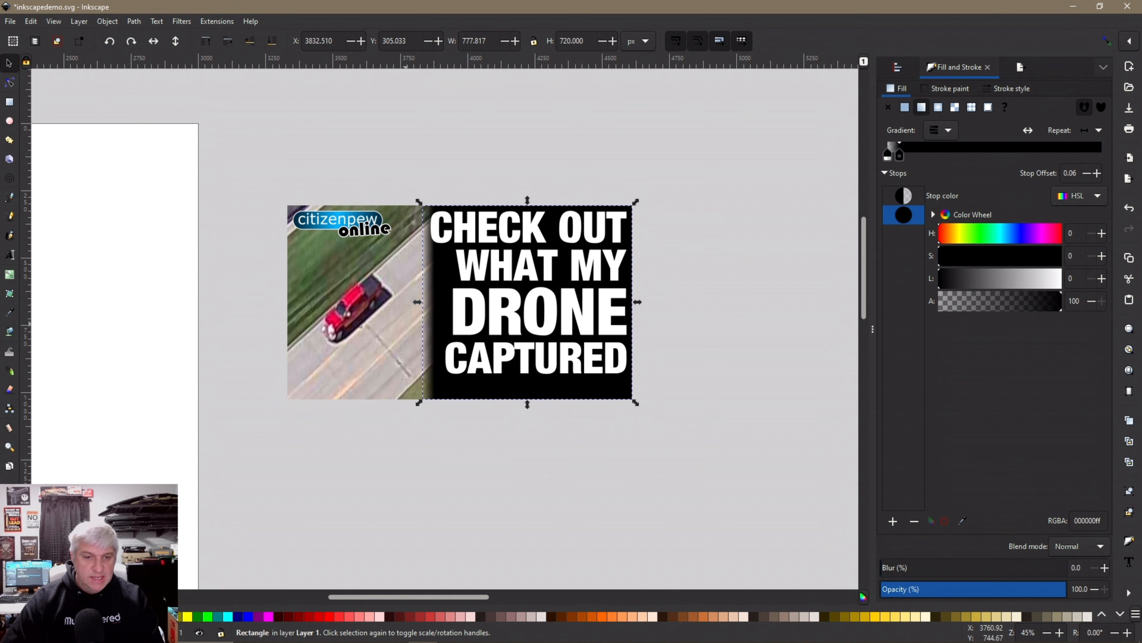
Widen the gradient panel leftward to 899.351 px and lengthen the fade
{"action": "left_click_drag", "start_coordinate": [418, 302], "coordinate": [400, 302]}
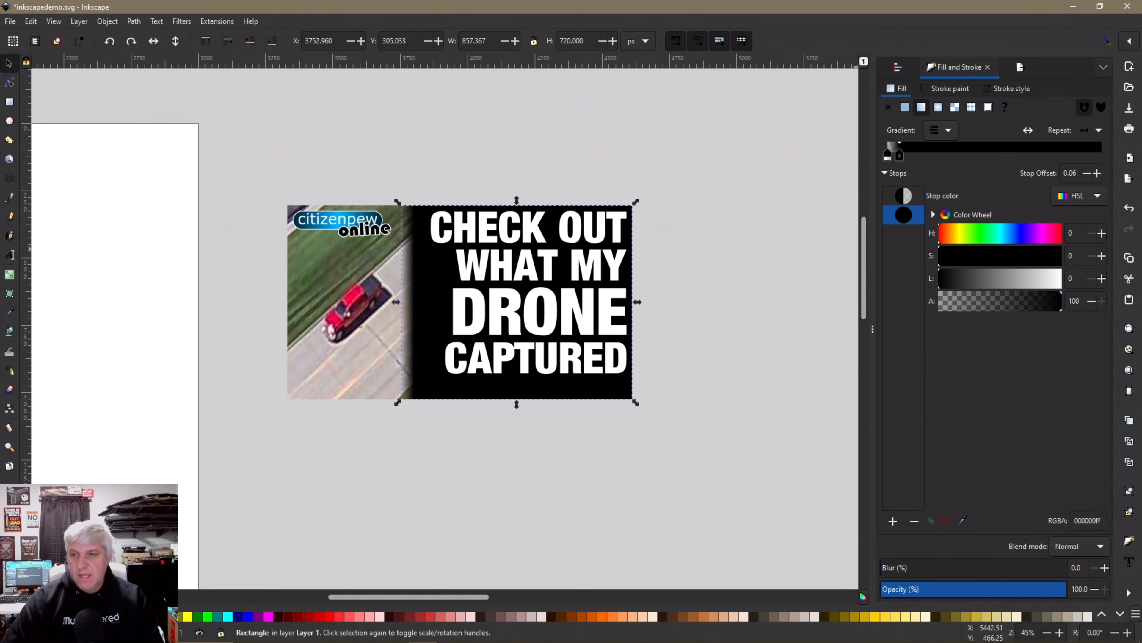
{"action": "left_click_drag", "start_coordinate": [899, 156], "coordinate": [913, 156]}
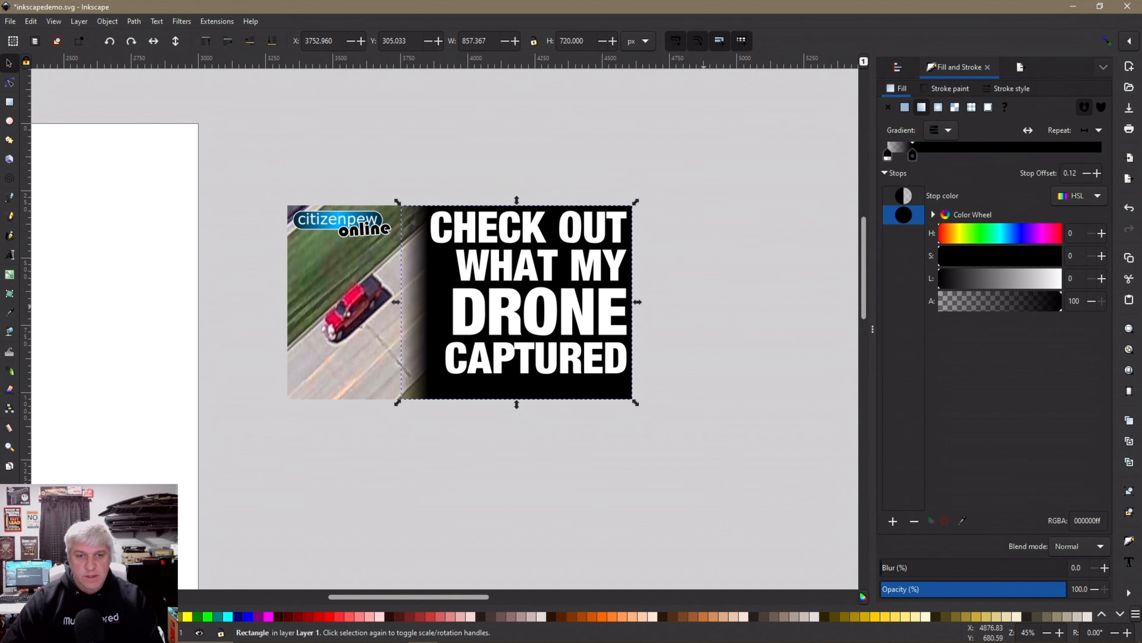
{"action": "left_click", "coordinate": [661, 443]}
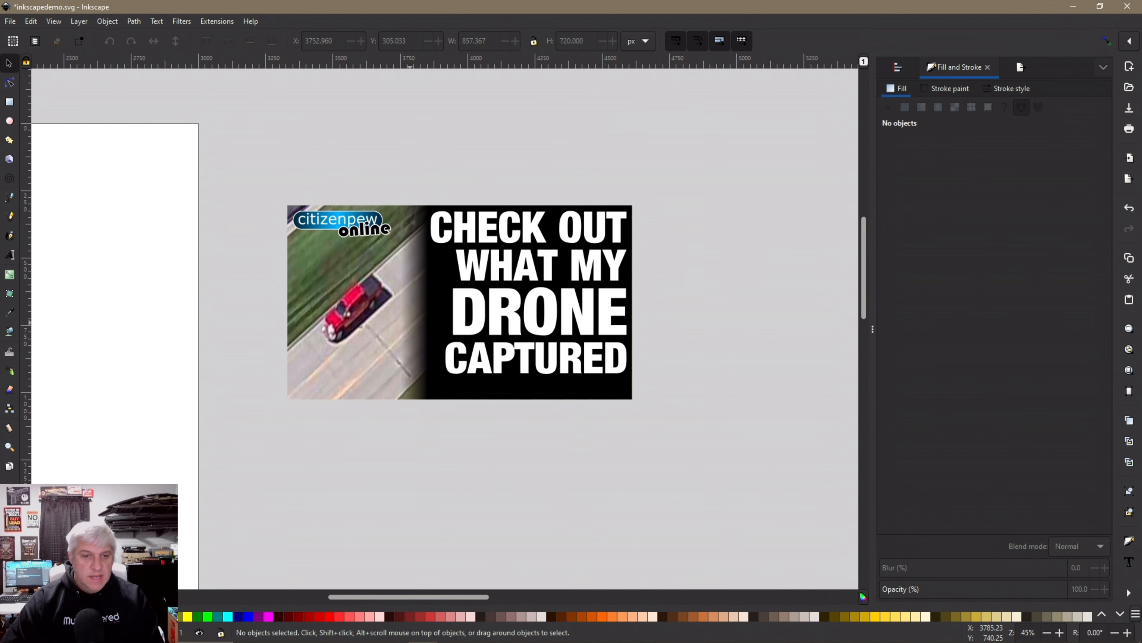
{"action": "left_click", "coordinate": [411, 323]}
{"action": "left_click_drag", "start_coordinate": [403, 303], "coordinate": [385, 302]}
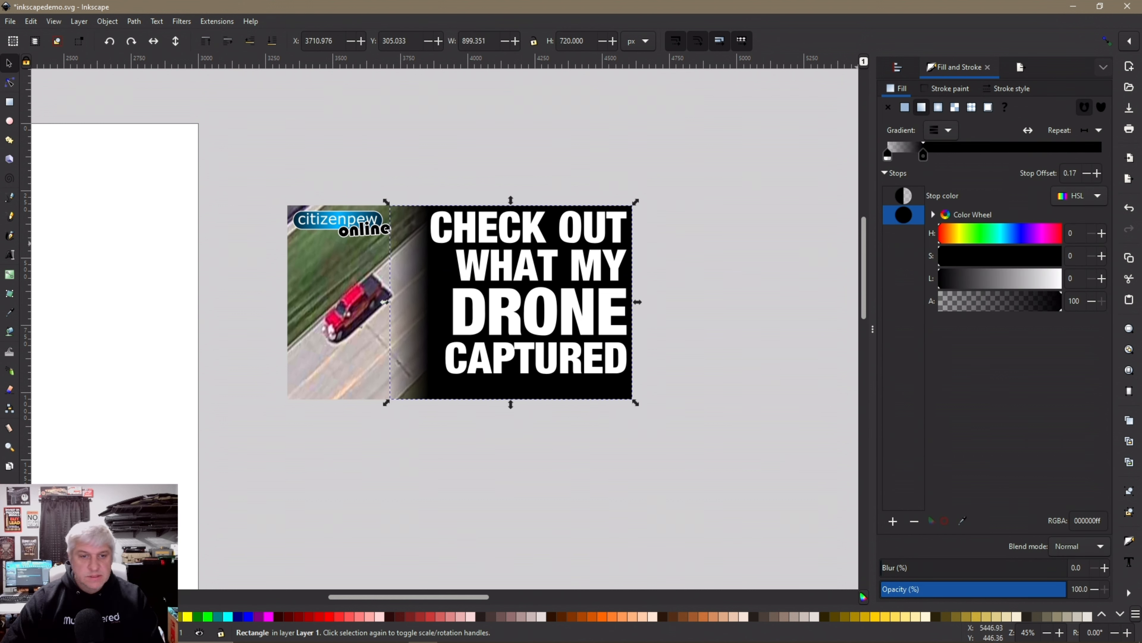
{"action": "left_click", "coordinate": [690, 389]}
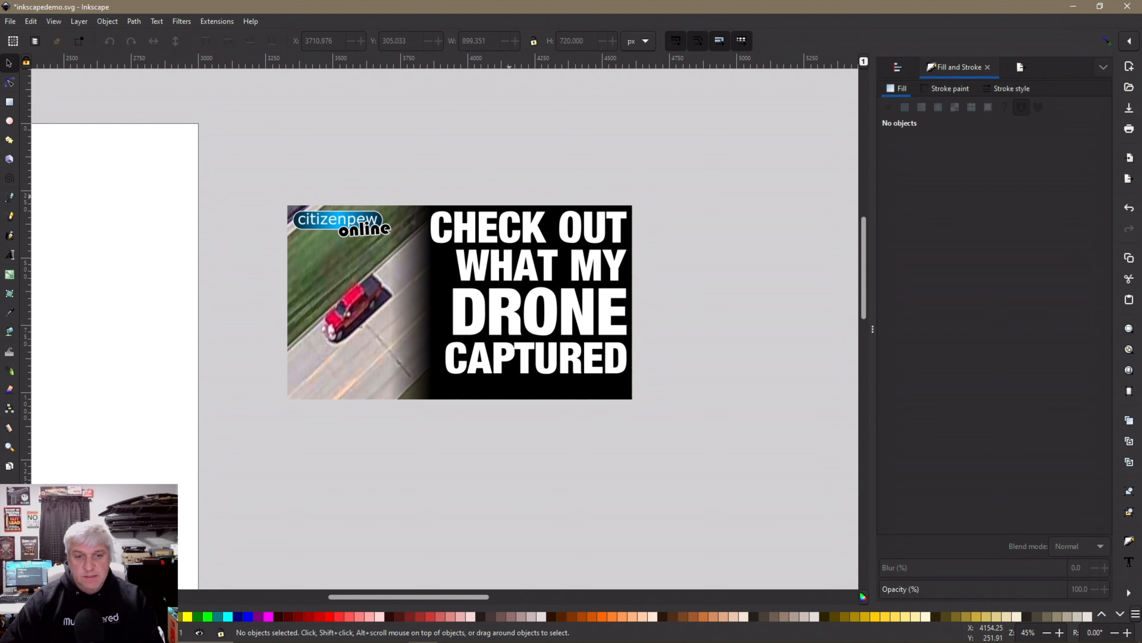
{"action": "left_click", "coordinate": [517, 396]}
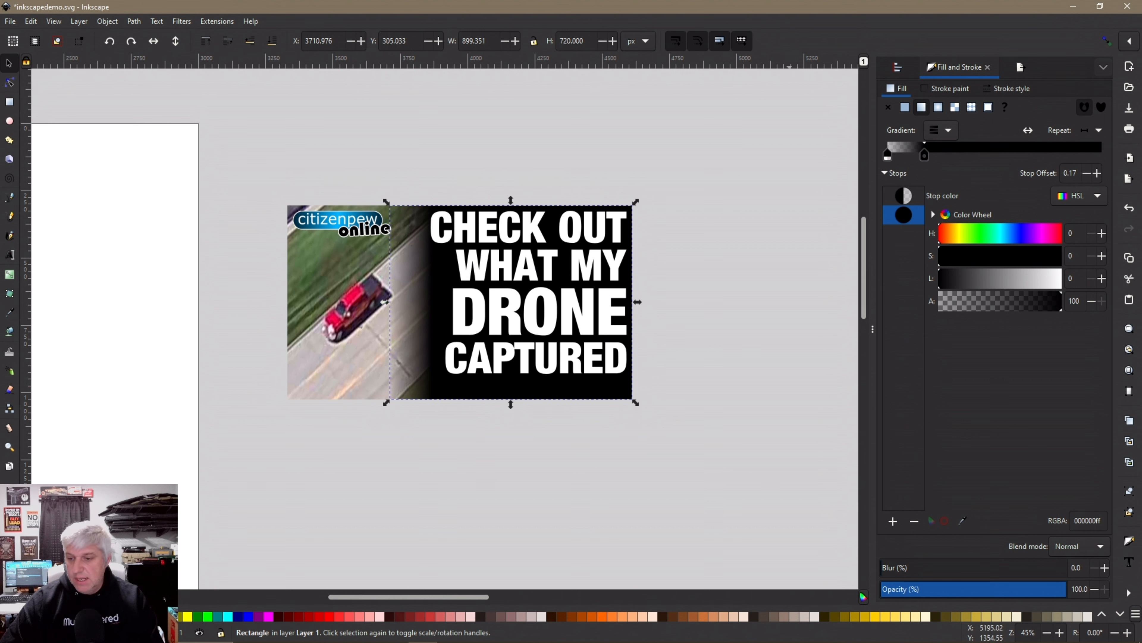
Set the gradient overlay panel's opacity to 75%
{"action": "left_click", "coordinate": [988, 589]}
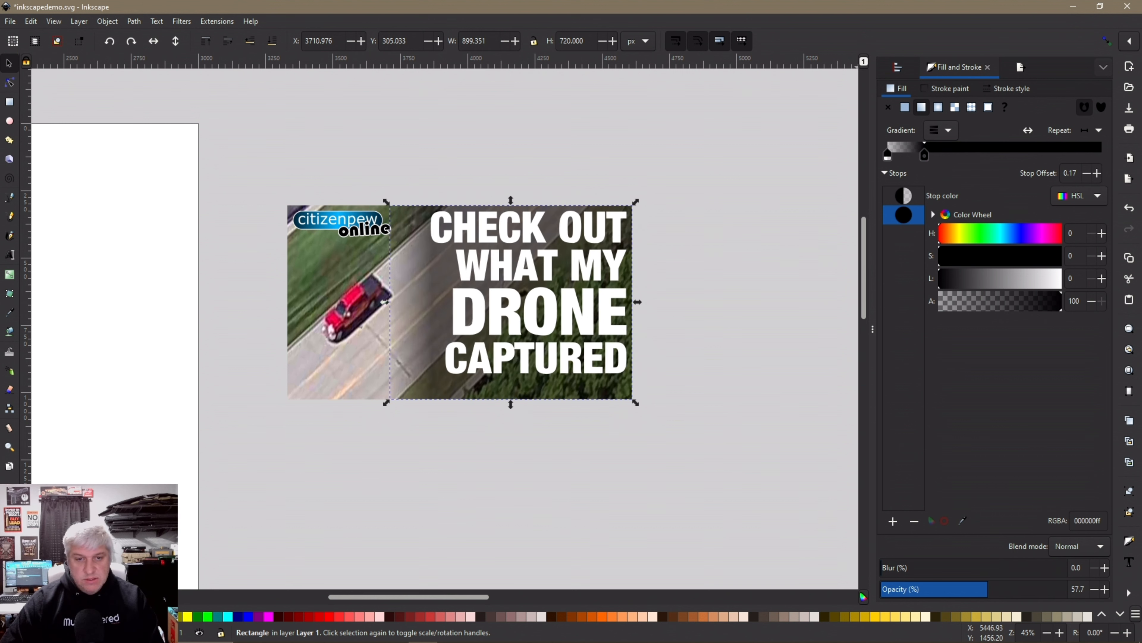
{"action": "left_click_drag", "start_coordinate": [987, 589], "coordinate": [1019, 589]}
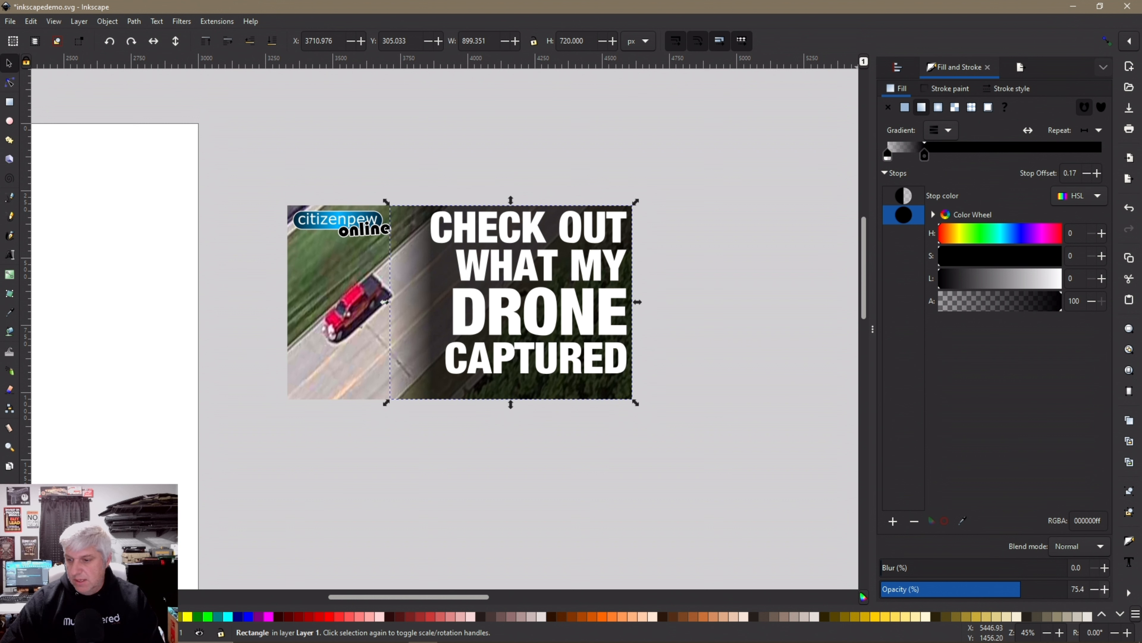
{"action": "left_click_drag", "start_coordinate": [1071, 589], "coordinate": [1080, 589]}
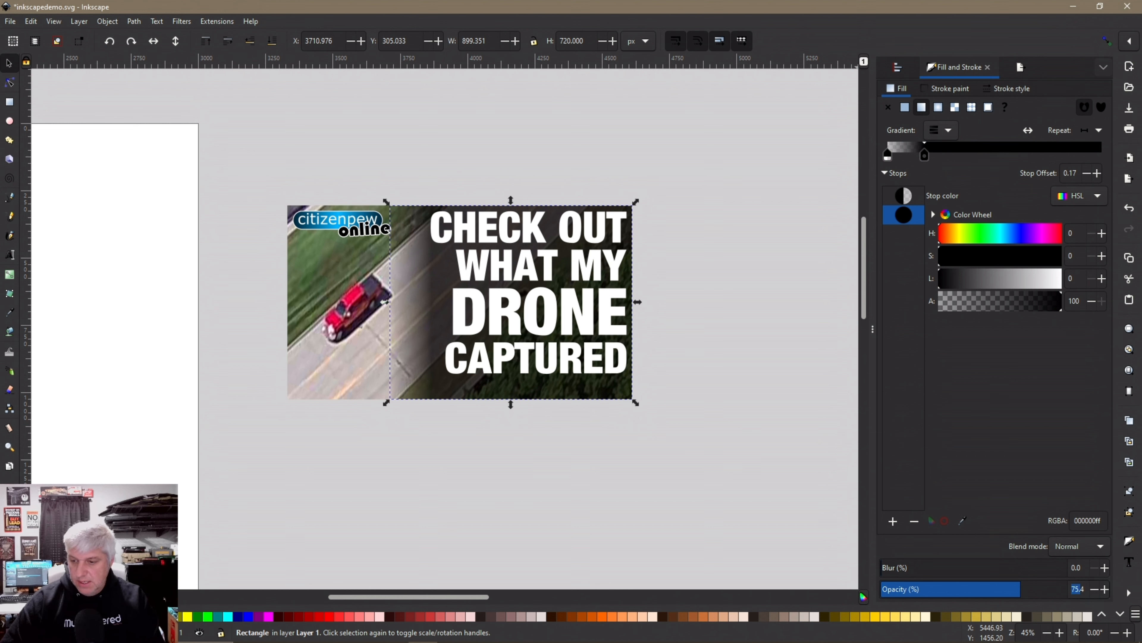
{"action": "type", "text": "758"}
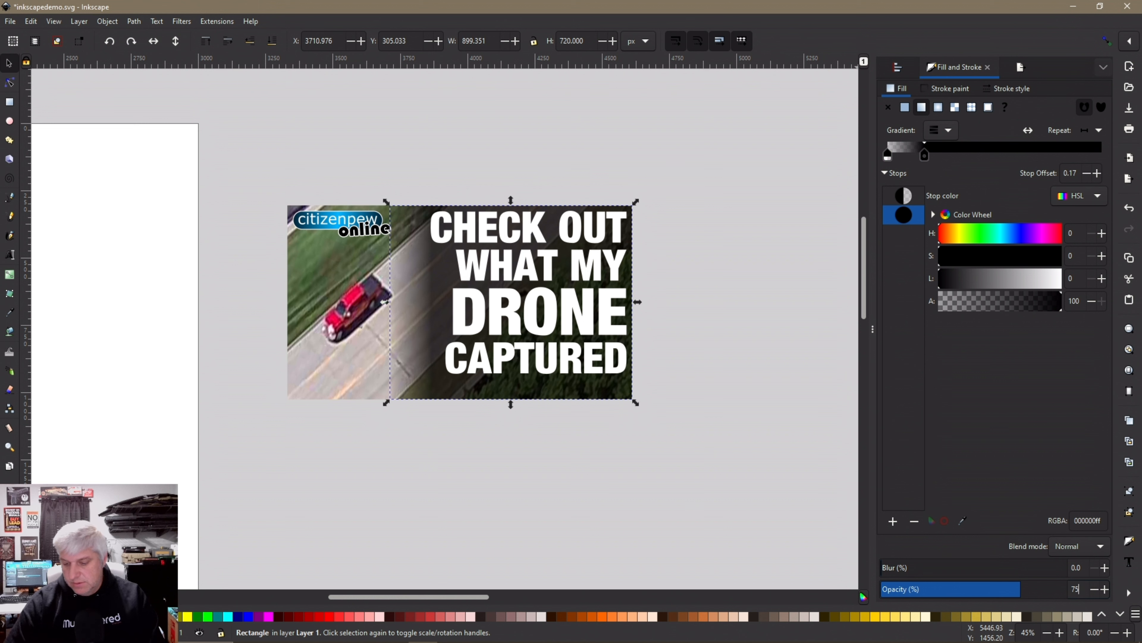
{"action": "key", "text": "Return"}
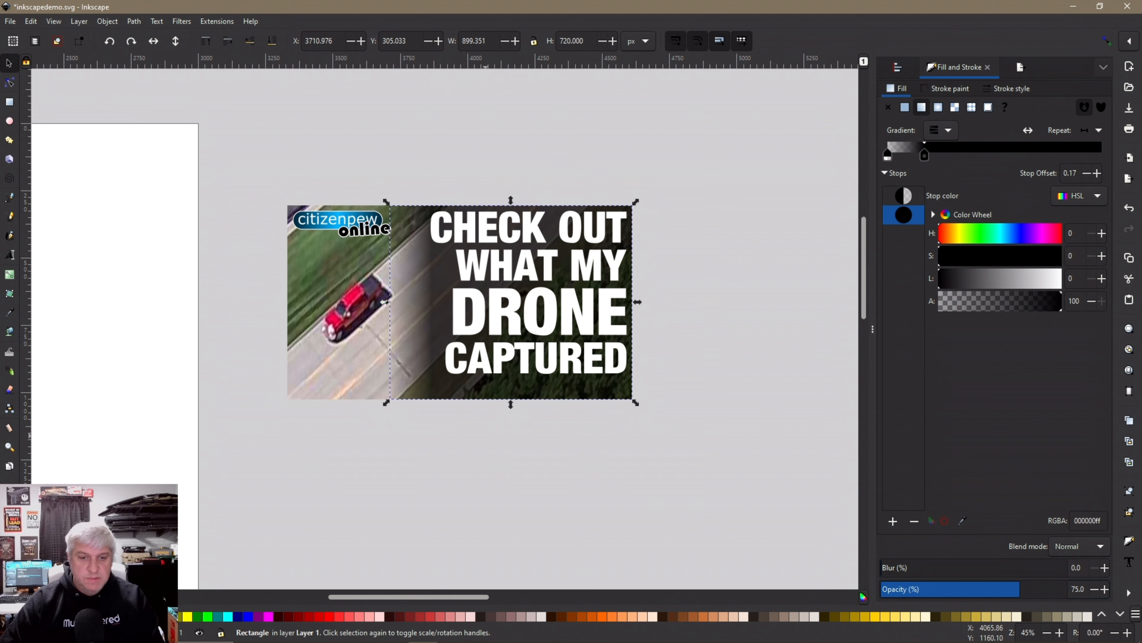
{"action": "key", "text": "Escape"}
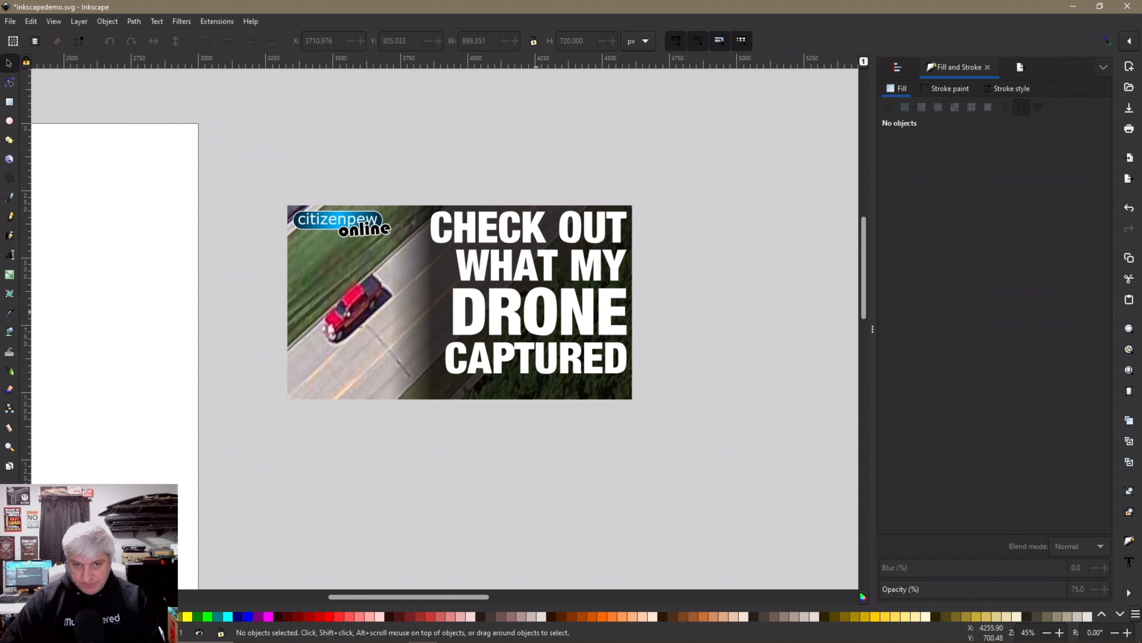
{"action": "left_click", "coordinate": [532, 313]}
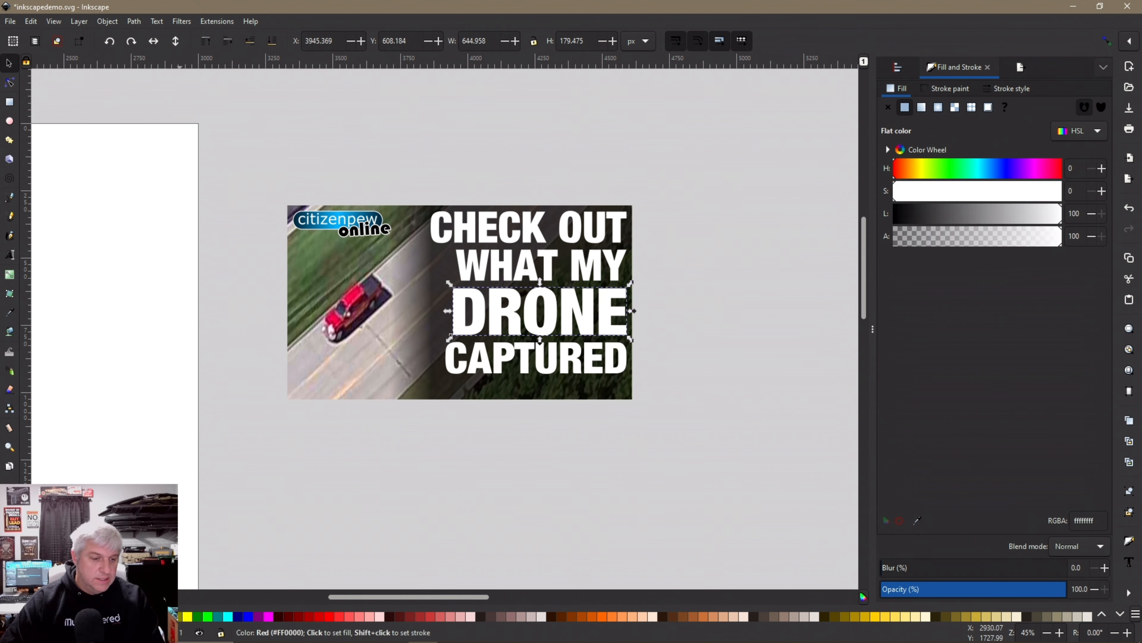
Color the word DRONE red
{"action": "left_click", "coordinate": [329, 615]}
{"action": "key", "text": "Escape"}
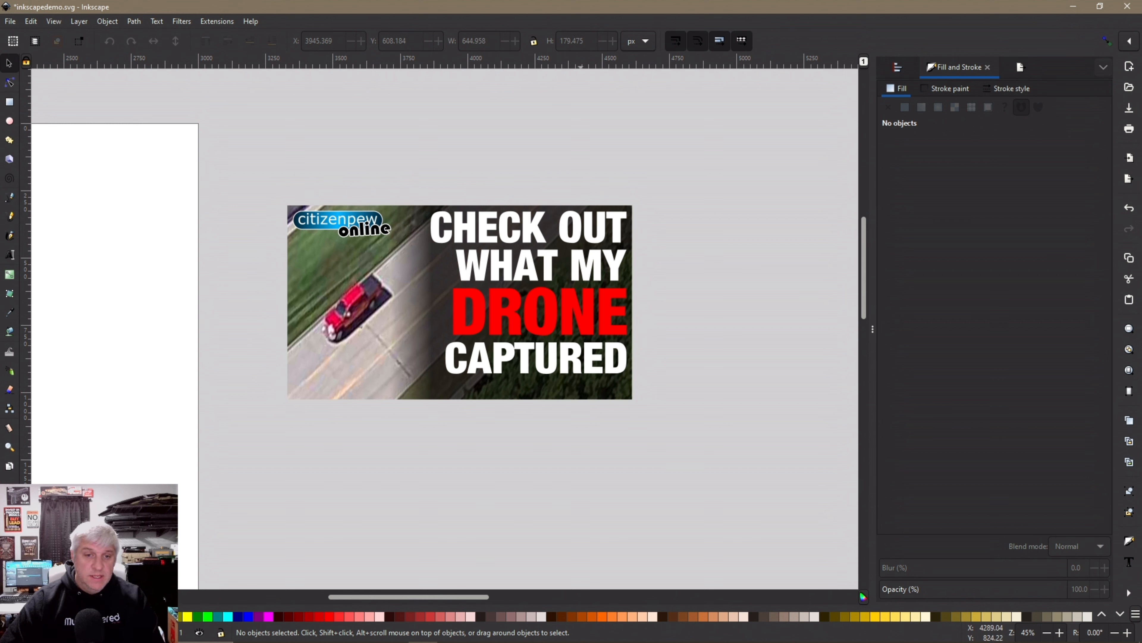
{"action": "left_click_drag", "start_coordinate": [274, 169], "coordinate": [686, 407]}
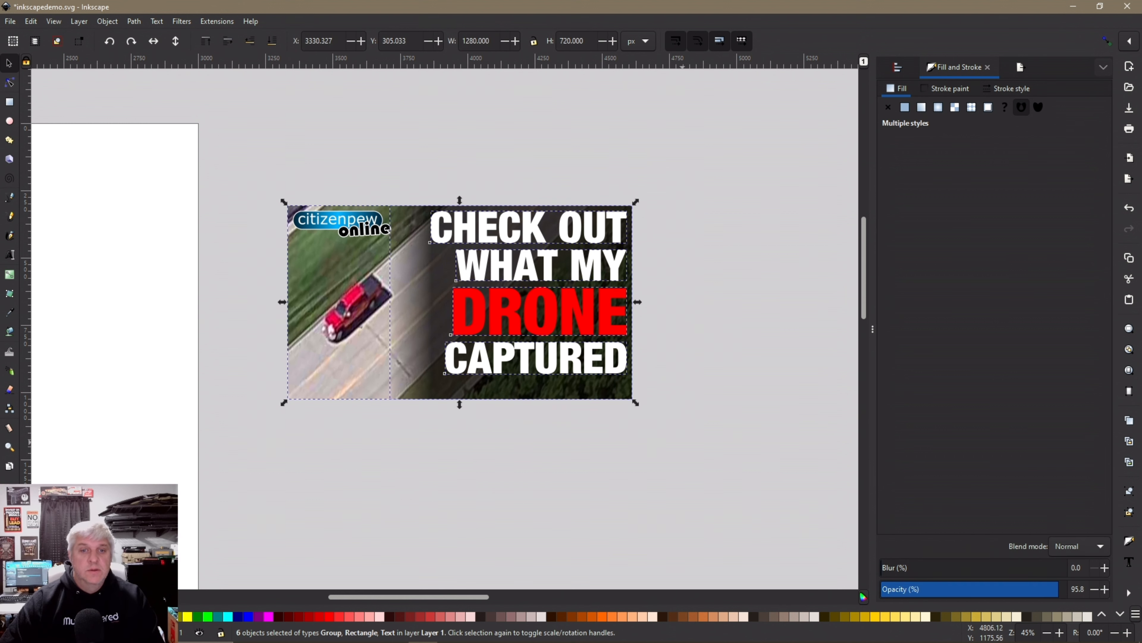
{"action": "left_click", "coordinate": [644, 412]}
Set the word CAPTURED in the Tarzan font
{"action": "left_click", "coordinate": [562, 365]}
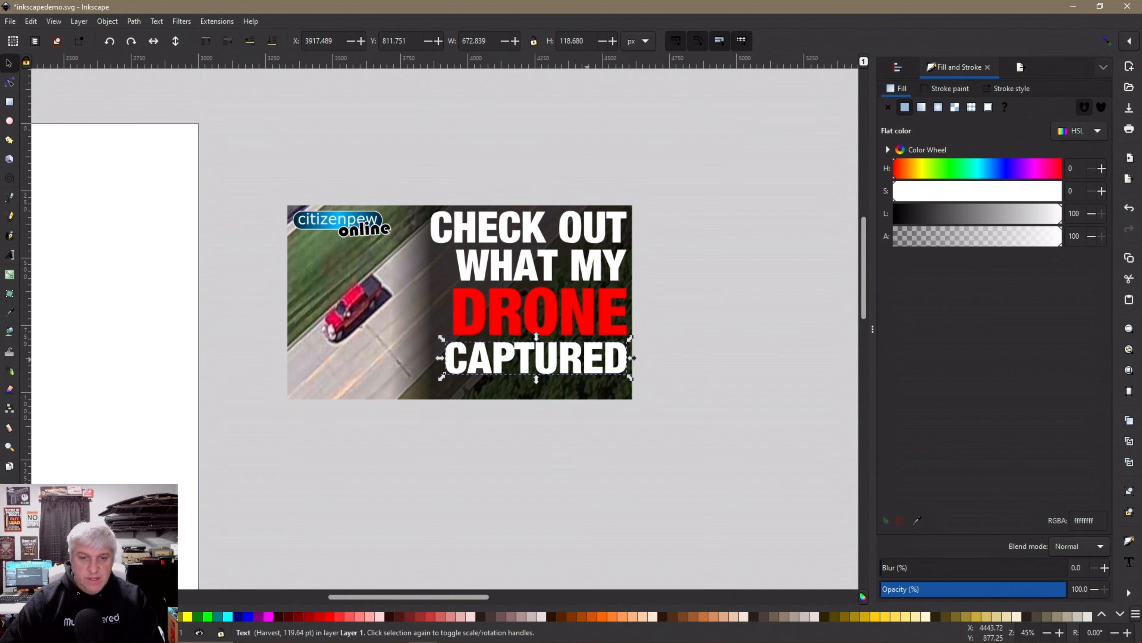
{"action": "triple_click", "coordinate": [551, 359]}
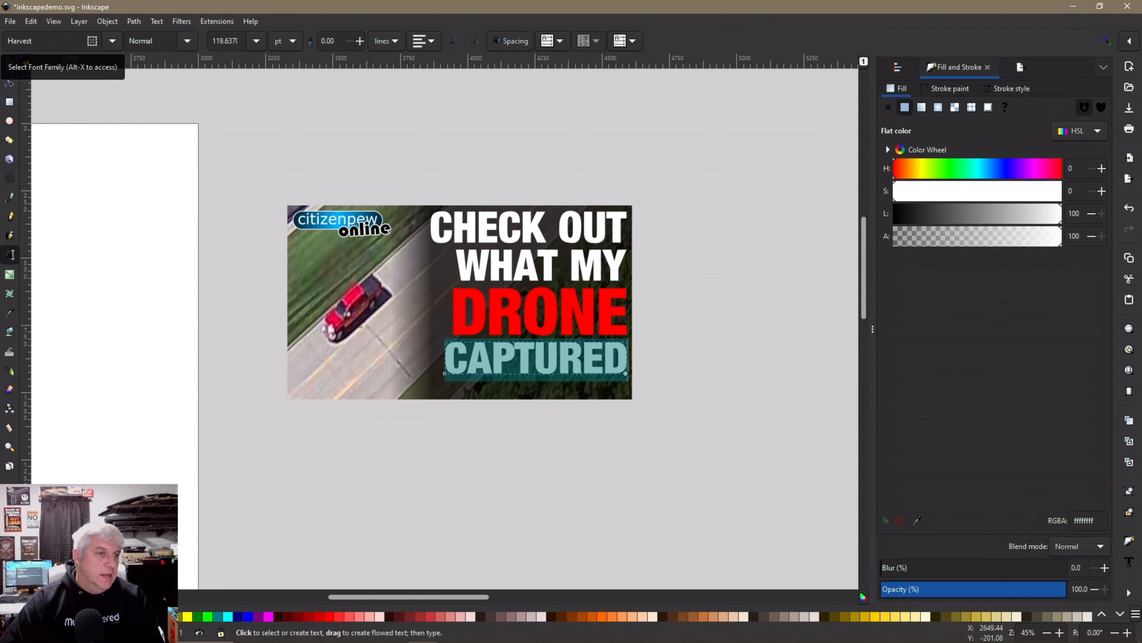
{"action": "left_click", "coordinate": [112, 41]}
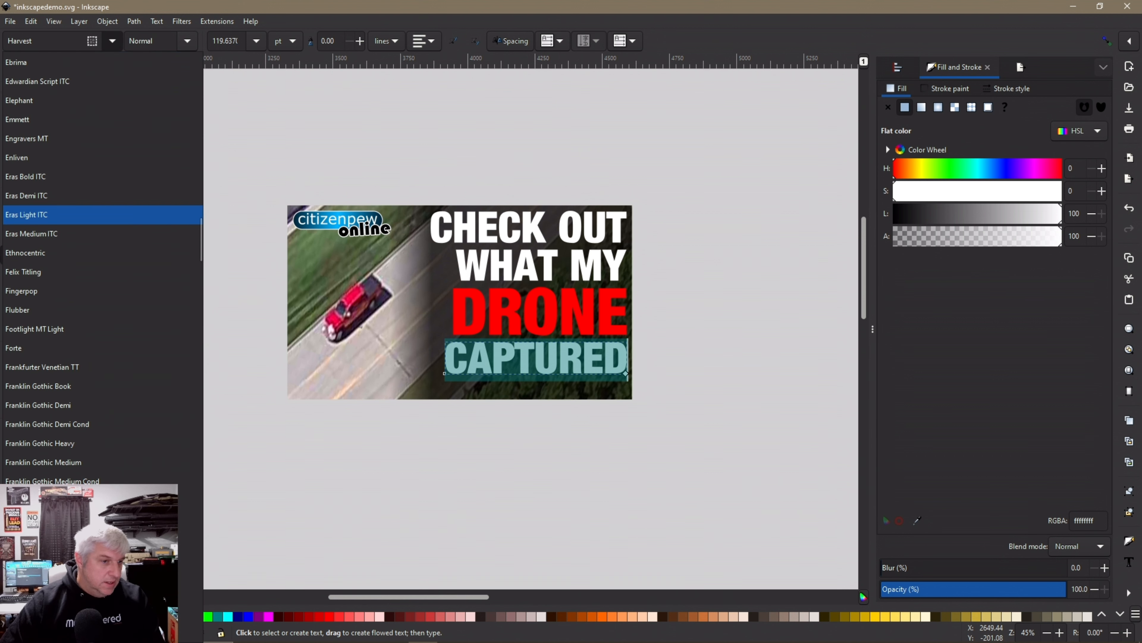
{"action": "scroll", "coordinate": [112, 198], "scroll_direction": "up", "scroll_amount": 3}
{"action": "left_click", "coordinate": [112, 41]}
{"action": "left_click", "coordinate": [112, 41]}
{"action": "scroll", "coordinate": [89, 116], "scroll_direction": "down", "scroll_amount": 5}
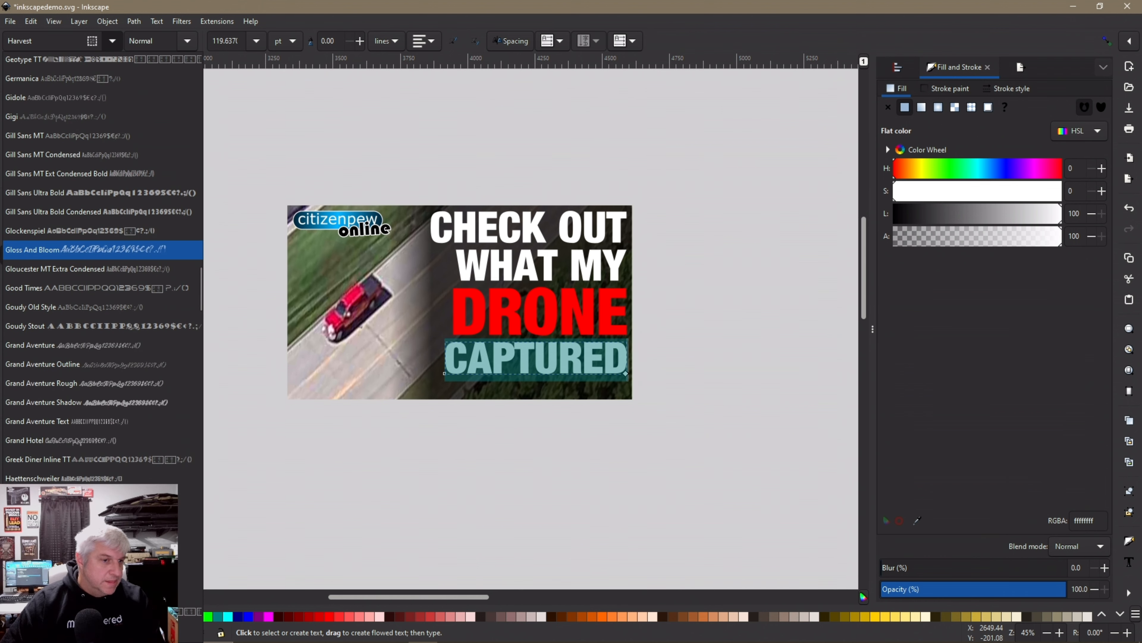
{"action": "scroll", "coordinate": [90, 212], "scroll_direction": "down", "scroll_amount": 7}
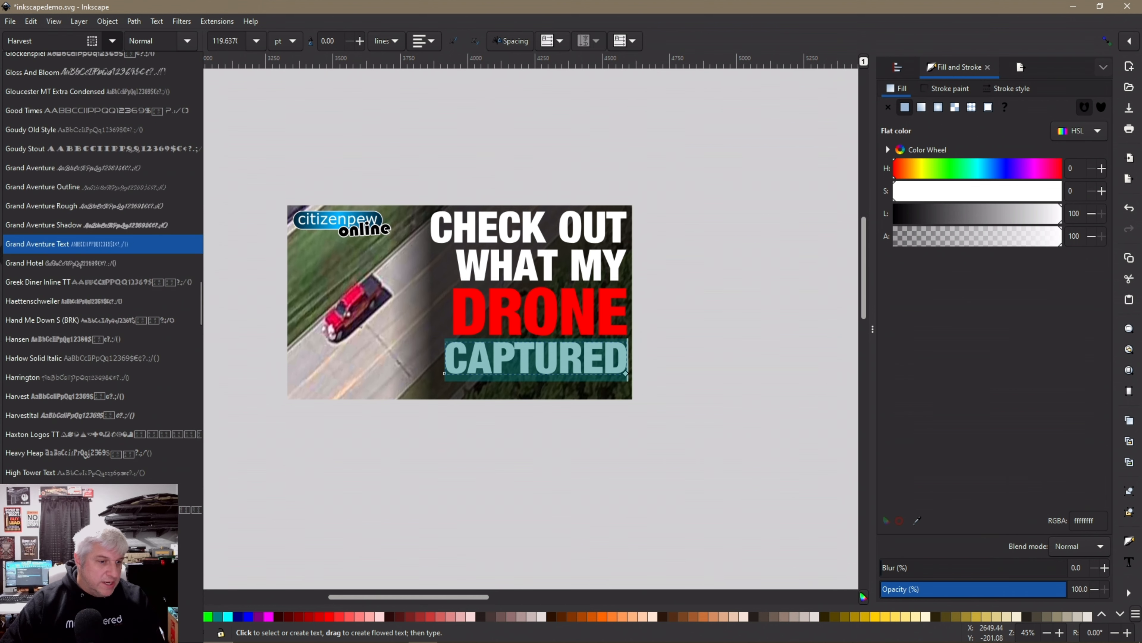
{"action": "scroll", "coordinate": [90, 295], "scroll_direction": "down", "scroll_amount": 7}
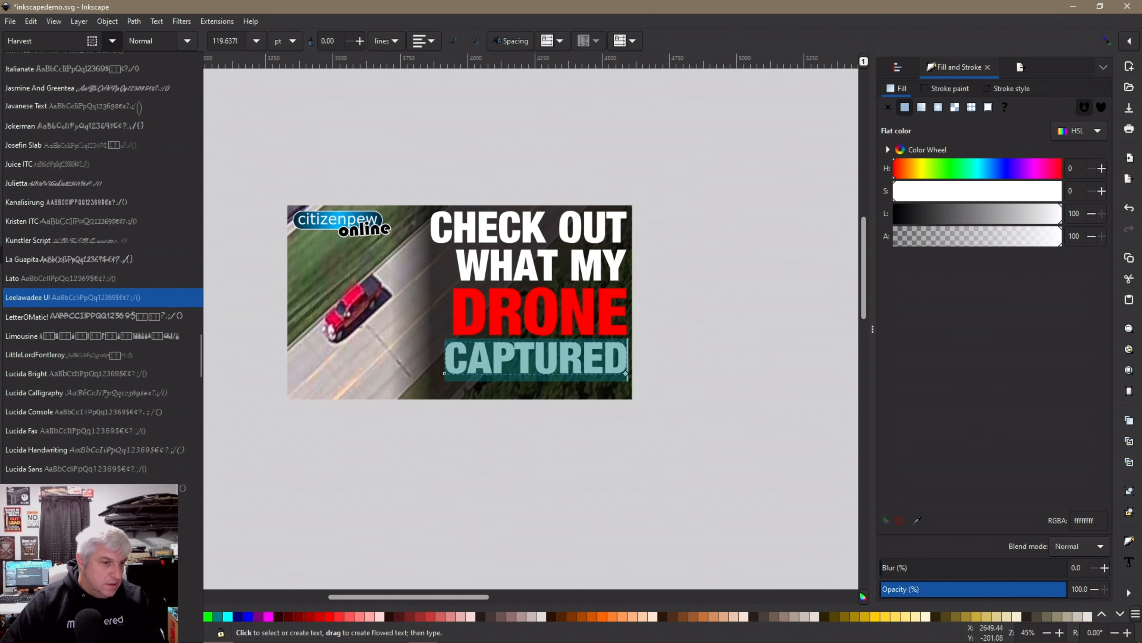
{"action": "scroll", "coordinate": [90, 291], "scroll_direction": "down", "scroll_amount": 14}
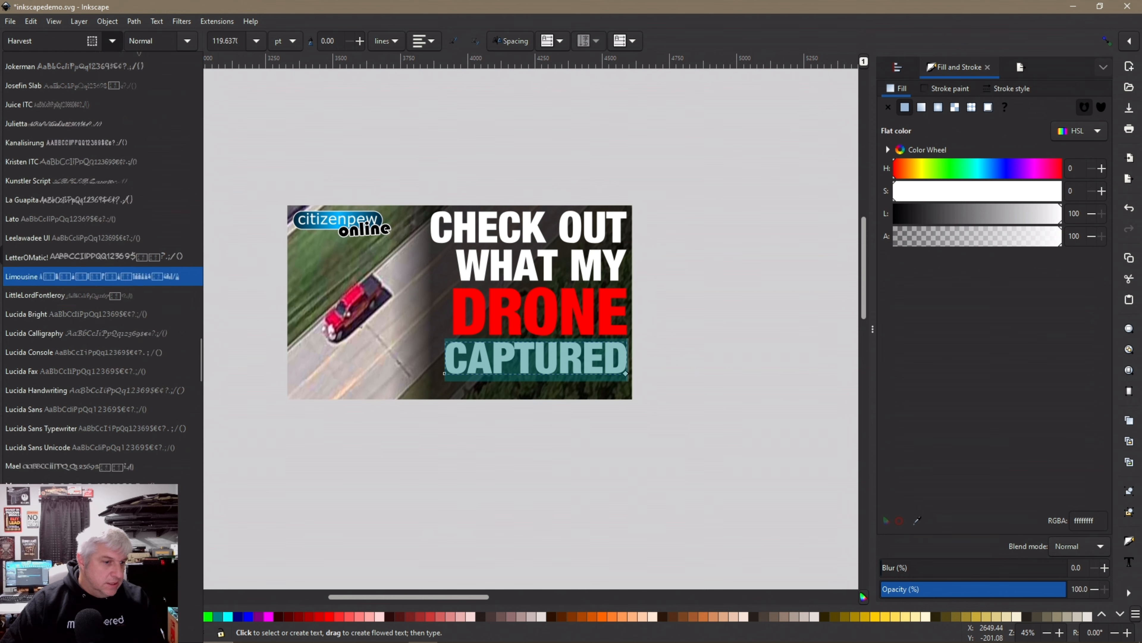
{"action": "scroll", "coordinate": [90, 306], "scroll_direction": "down", "scroll_amount": 20}
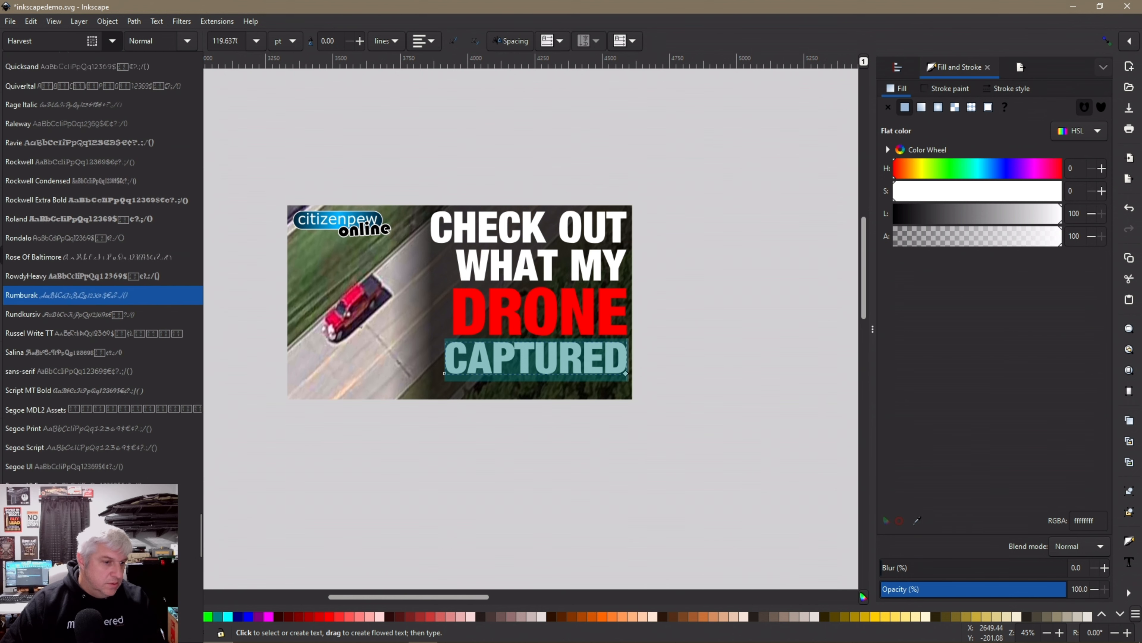
{"action": "scroll", "coordinate": [90, 301], "scroll_direction": "down", "scroll_amount": 18}
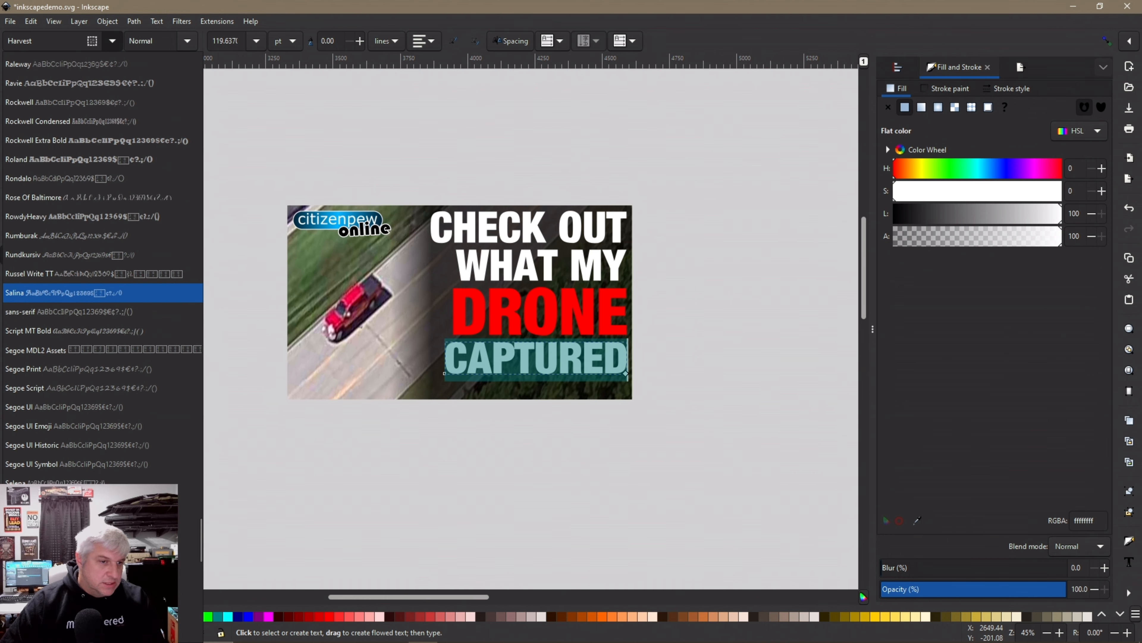
{"action": "scroll", "coordinate": [89, 315], "scroll_direction": "down", "scroll_amount": 19}
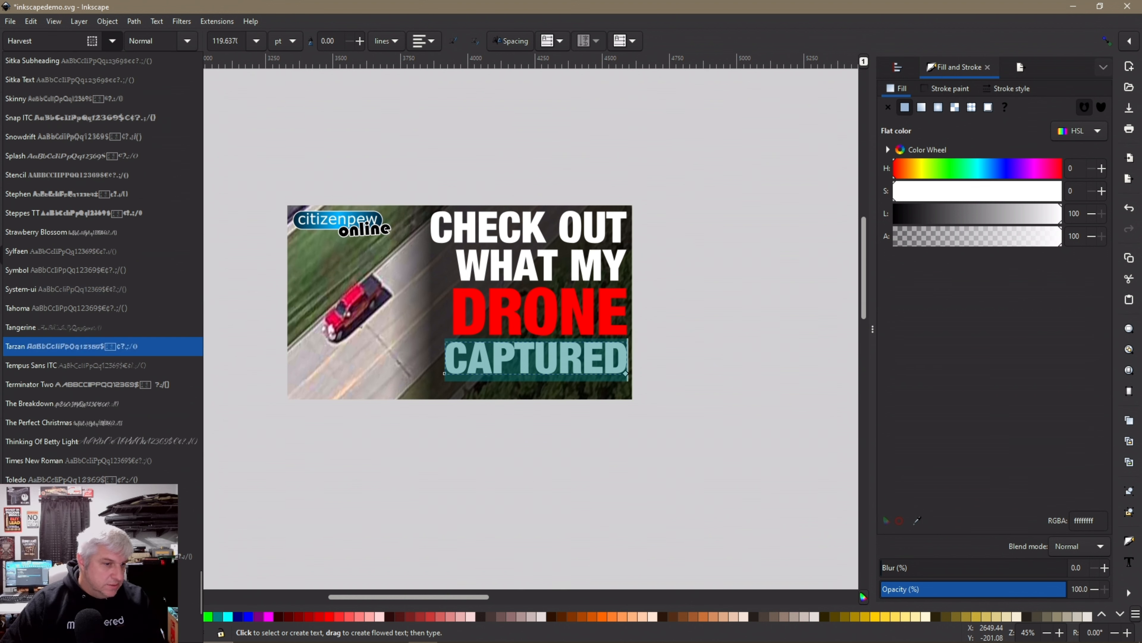
{"action": "left_click", "coordinate": [68, 346]}
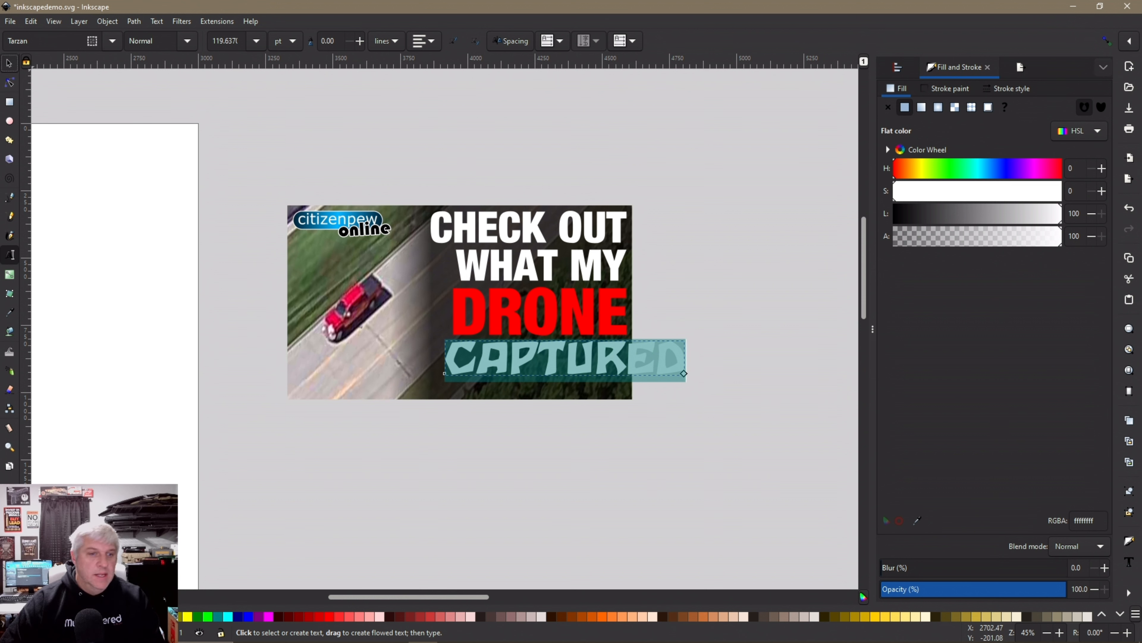
Scale CAPTURED to about 83%, skew its right end upward, and raise it just below DRONE
{"action": "left_click", "coordinate": [9, 64]}
{"action": "left_click", "coordinate": [628, 362]}
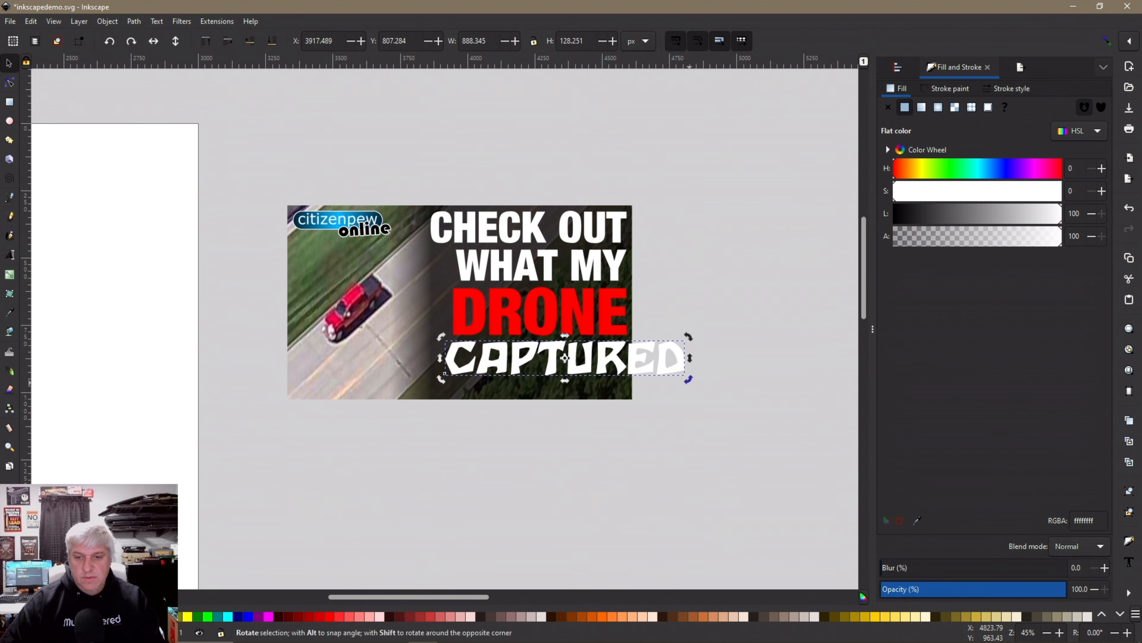
{"action": "left_click", "coordinate": [629, 361]}
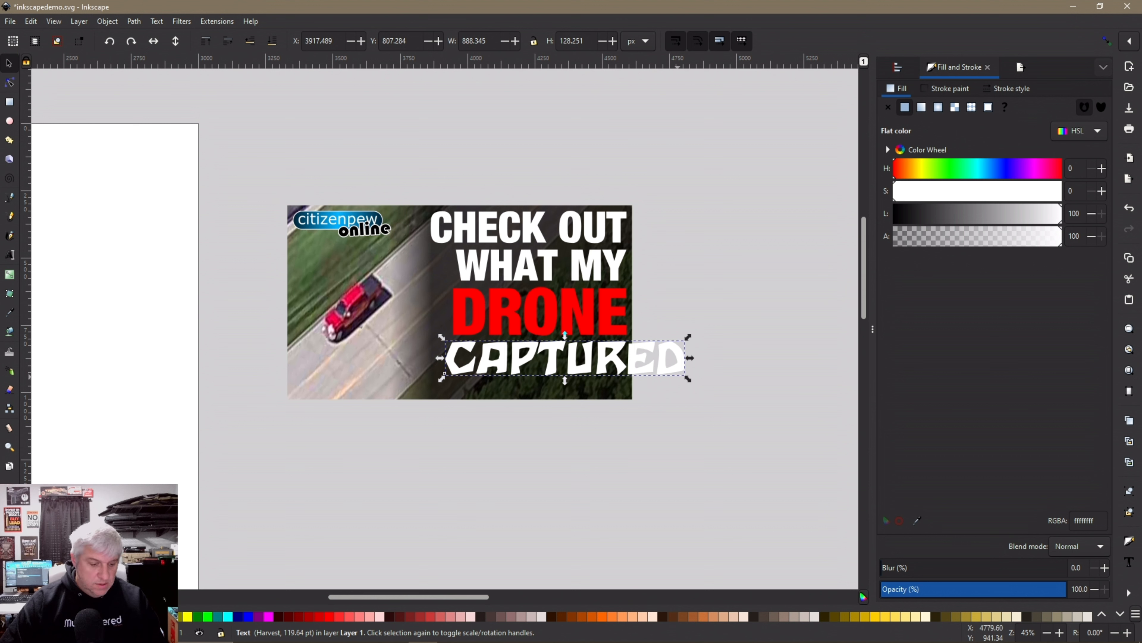
{"action": "left_click_drag", "start_coordinate": [690, 377], "coordinate": [656, 366]}
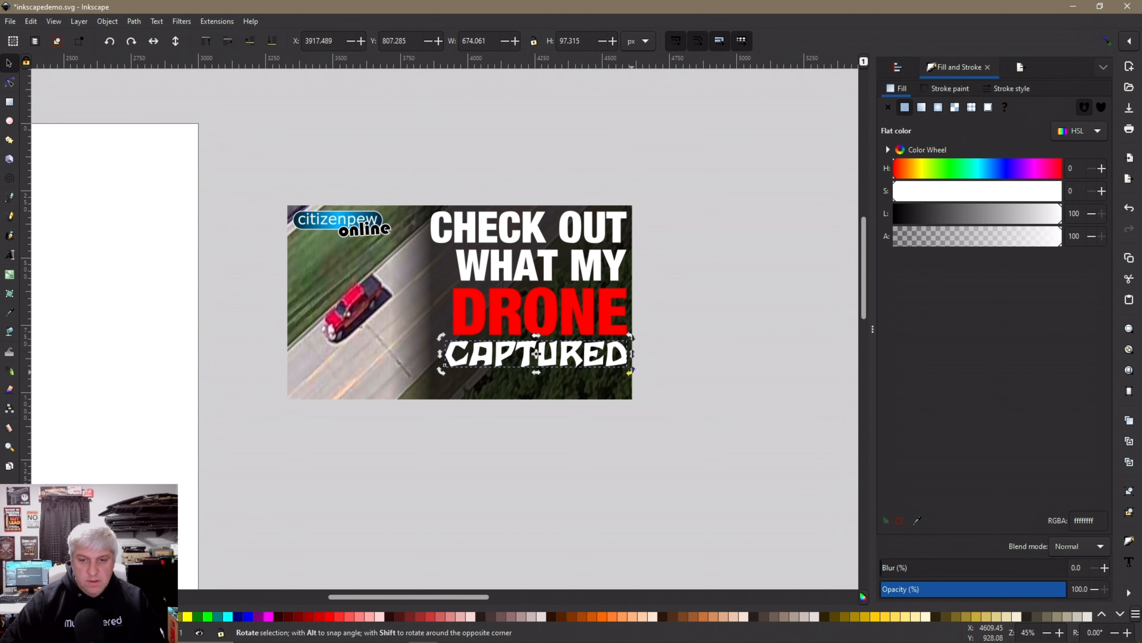
{"action": "left_click_drag", "start_coordinate": [632, 354], "coordinate": [632, 345]}
{"action": "left_click_drag", "start_coordinate": [536, 353], "coordinate": [540, 344]}
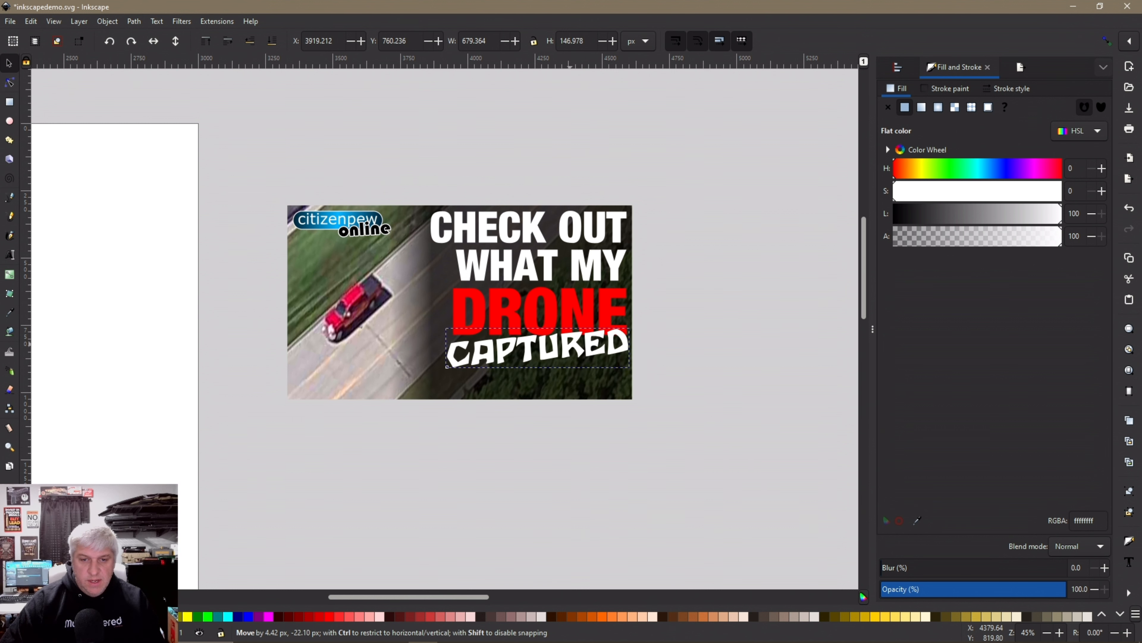
{"action": "left_click", "coordinate": [518, 421]}
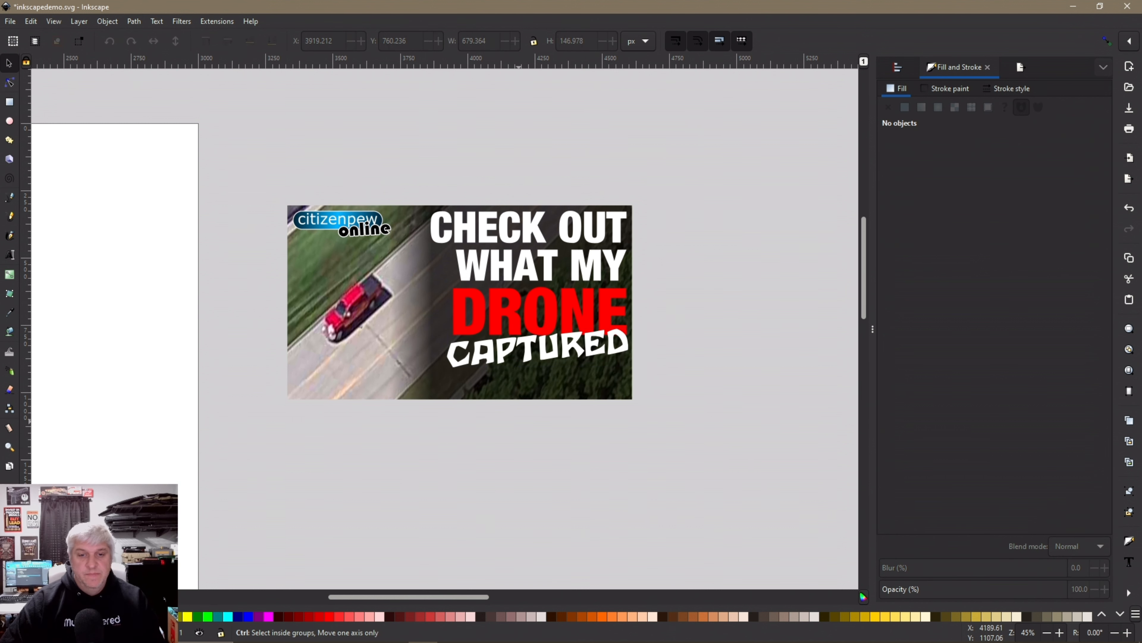
Give the CAPTURED text a solid yellow fill from the bottom palette
{"action": "scroll", "coordinate": [518, 422], "scroll_direction": "up", "scroll_amount": 1}
{"action": "scroll", "coordinate": [519, 421], "scroll_direction": "up", "scroll_amount": 2}
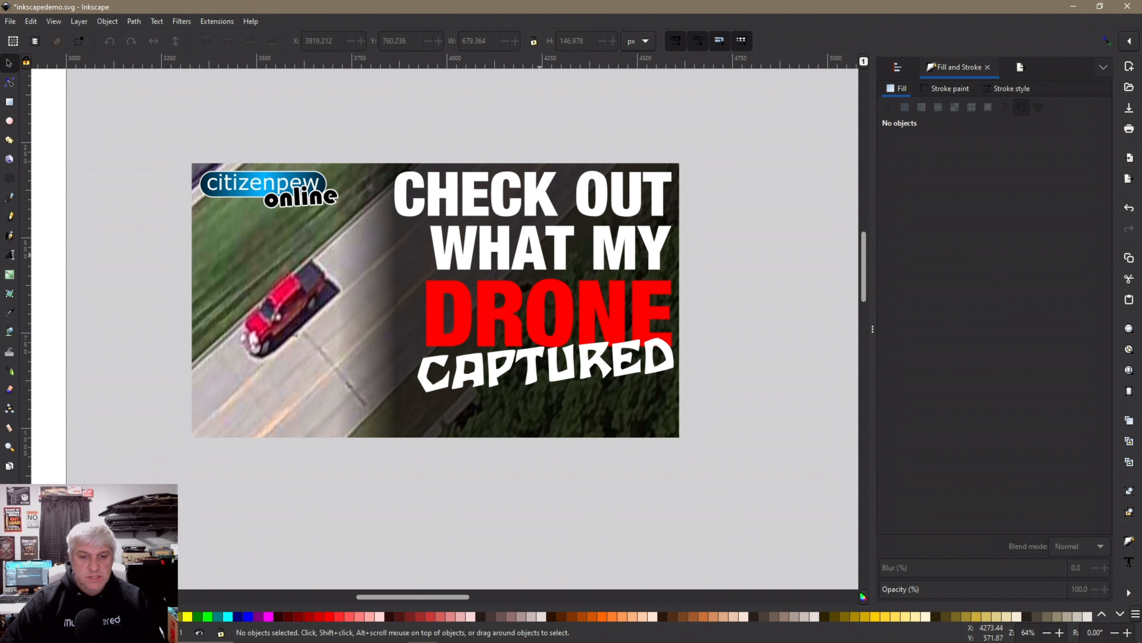
{"action": "triple_click", "coordinate": [454, 187]}
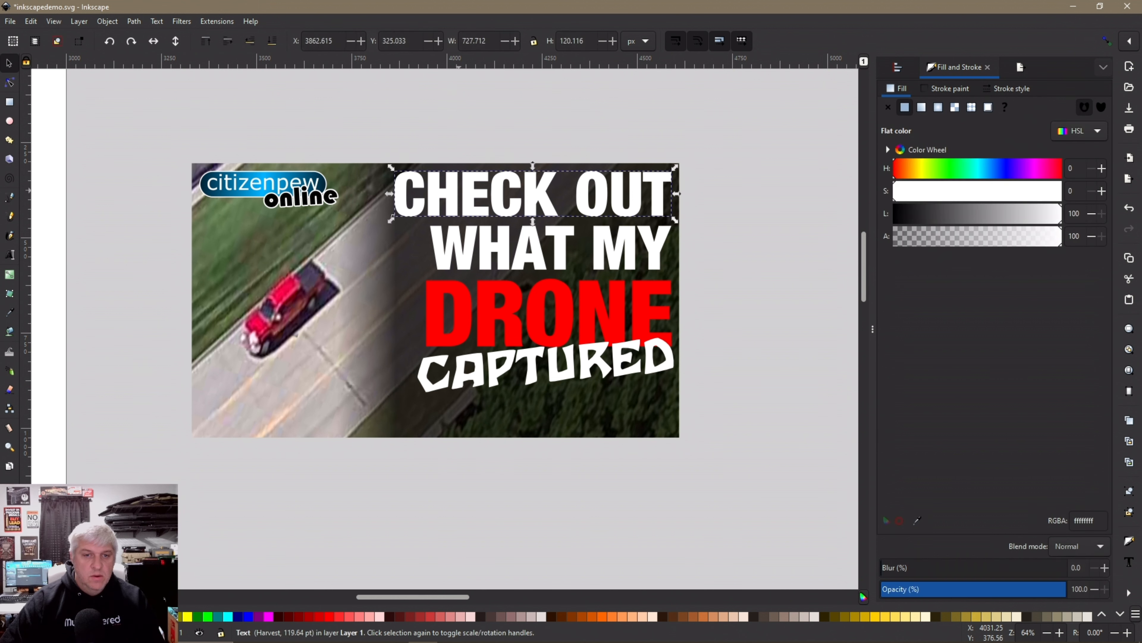
{"action": "left_click", "coordinate": [737, 294]}
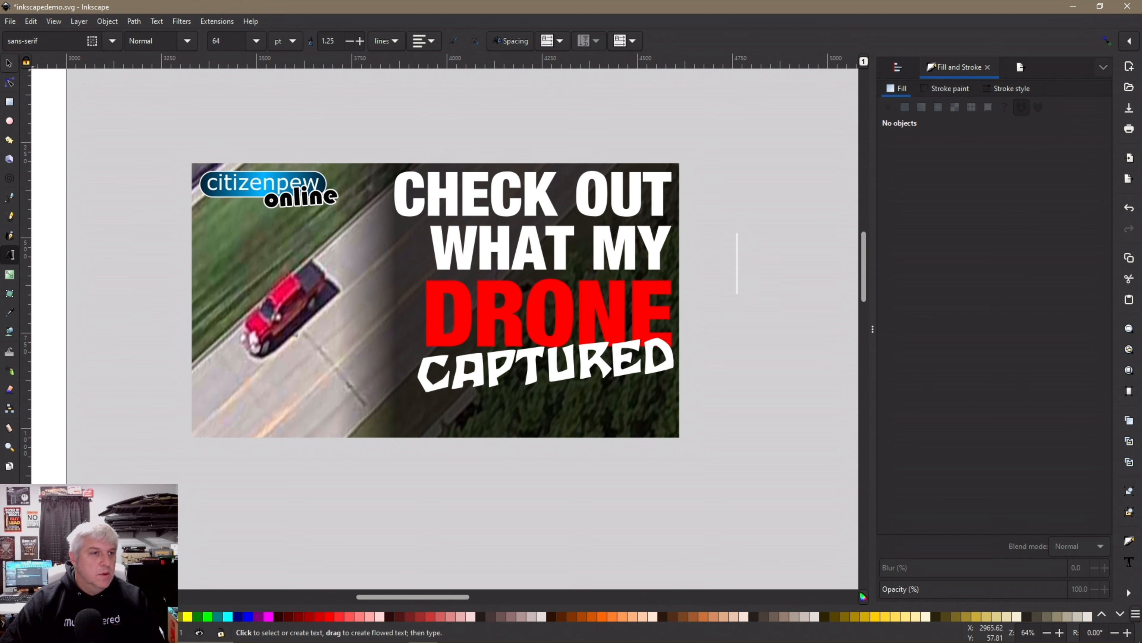
{"action": "left_click", "coordinate": [9, 63]}
{"action": "left_click", "coordinate": [531, 381]}
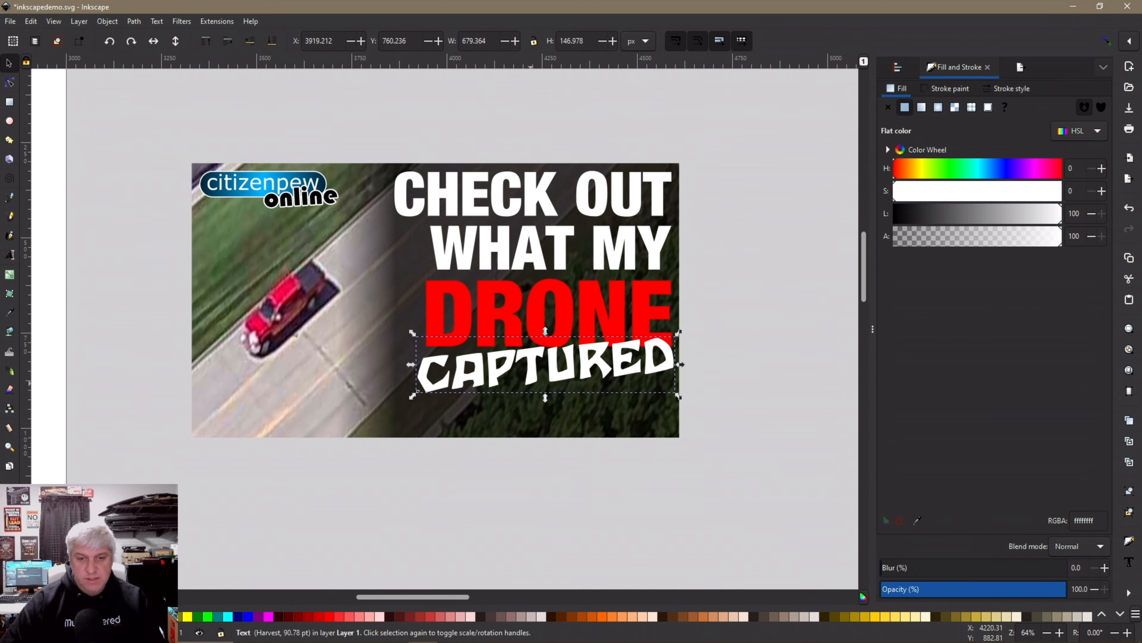
{"action": "left_click", "coordinate": [187, 616]}
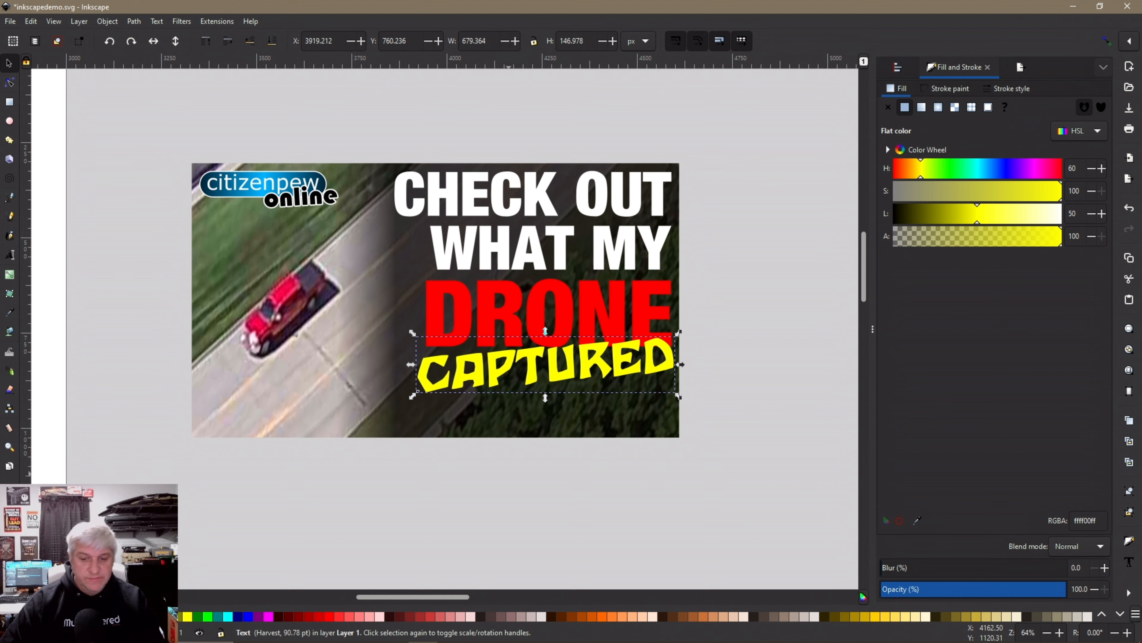
{"action": "left_click", "coordinate": [477, 485]}
Nudge all four title lines down one step and slightly left, to X 3842.615
{"action": "scroll", "coordinate": [441, 418], "scroll_direction": "down", "scroll_amount": 2}
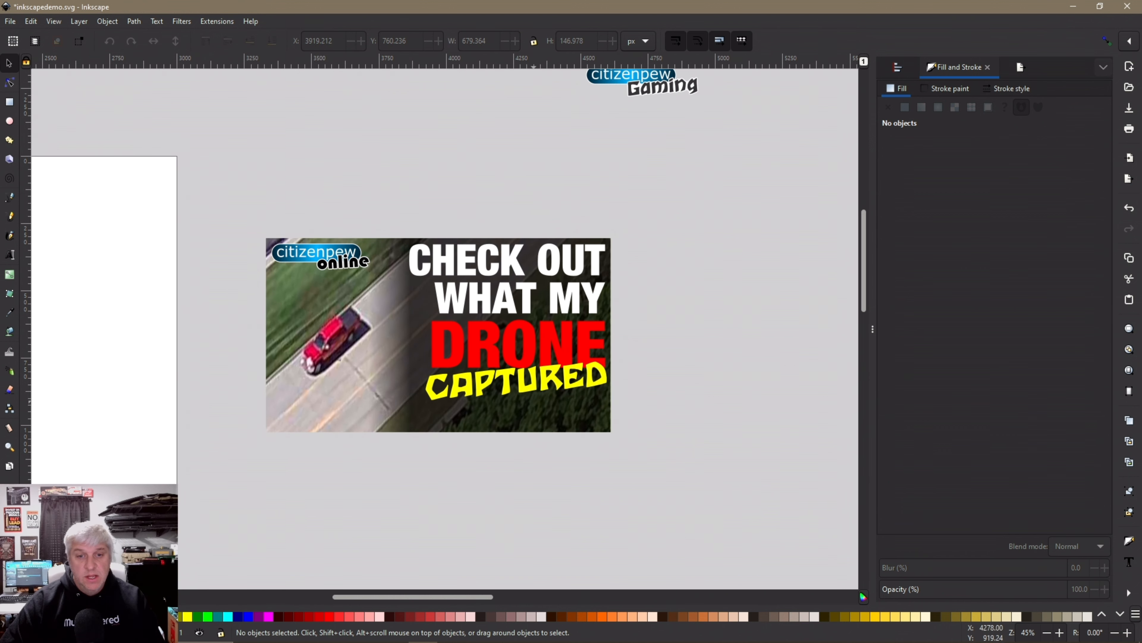
{"action": "mouse_move", "coordinate": [658, 418]}
{"action": "left_mouse_down"}
{"action": "mouse_move", "coordinate": [399, 268]}
{"action": "mouse_move", "coordinate": [396, 220]}
{"action": "left_mouse_up"}
{"action": "key", "text": "shift+Down"}
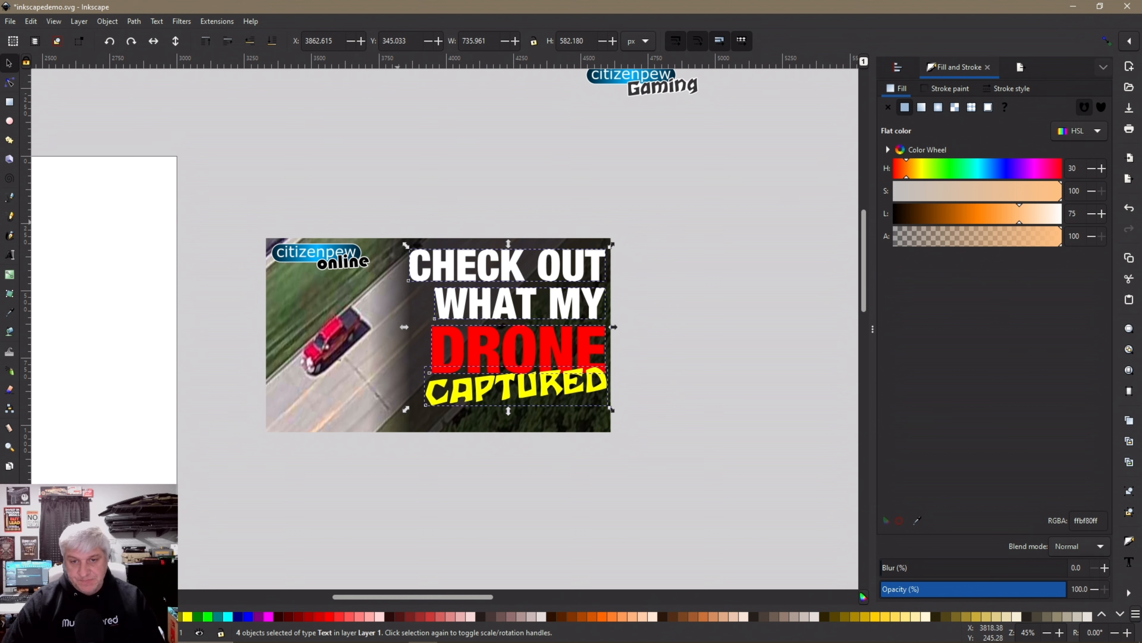
{"action": "key", "text": "Left"}
{"action": "key", "text": "Left"}
{"action": "key", "text": "Left"}
{"action": "key", "text": "Left"}
{"action": "key", "text": "Left"}
{"action": "key", "text": "Left"}
{"action": "key", "text": "Left"}
{"action": "key", "text": "Left"}
{"action": "key", "text": "Left"}
{"action": "key", "text": "Left"}
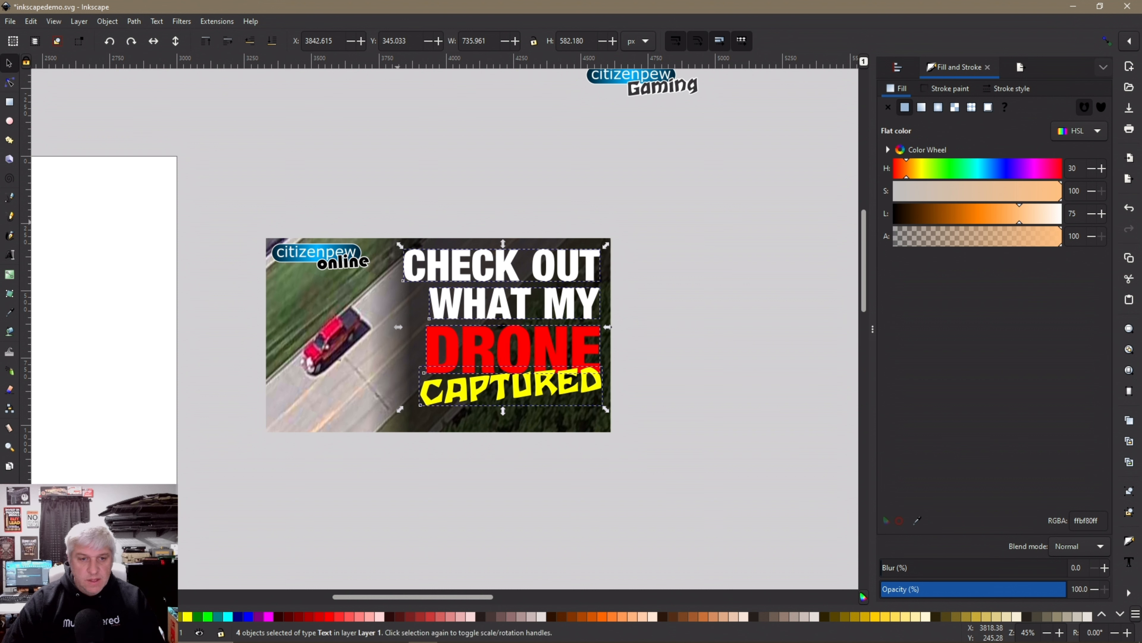
{"action": "key", "text": "Escape"}
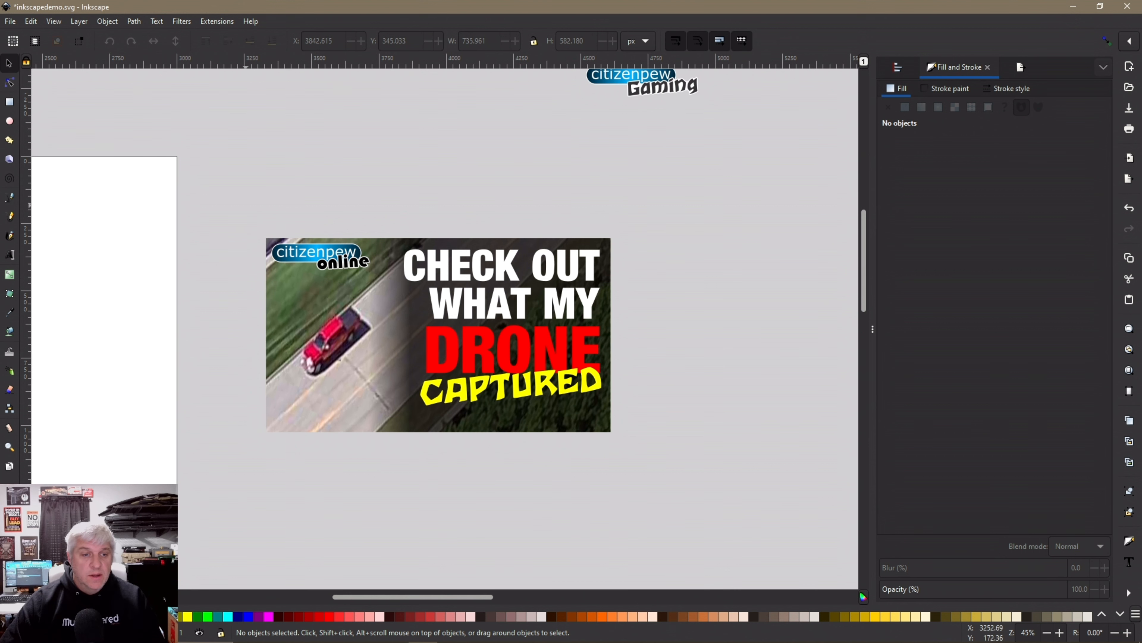
Select the top CAPTURED copy and recolour it fuchsia (ff00ff)
{"action": "scroll", "coordinate": [679, 300], "scroll_direction": "down", "scroll_amount": 1}
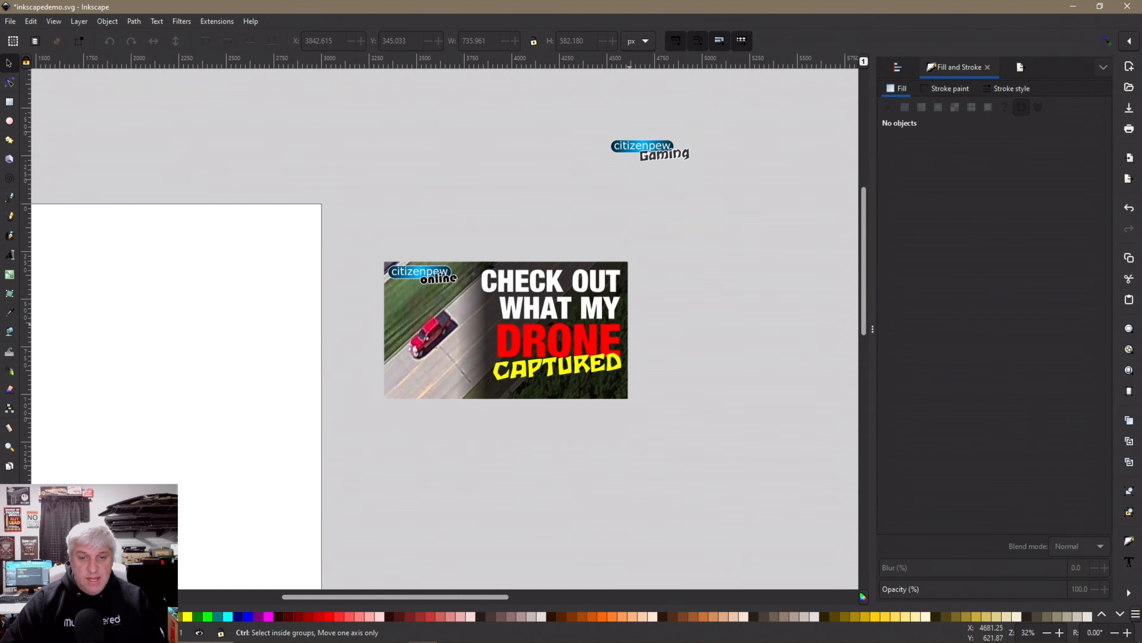
{"action": "scroll", "coordinate": [549, 360], "scroll_direction": "up", "scroll_amount": 2}
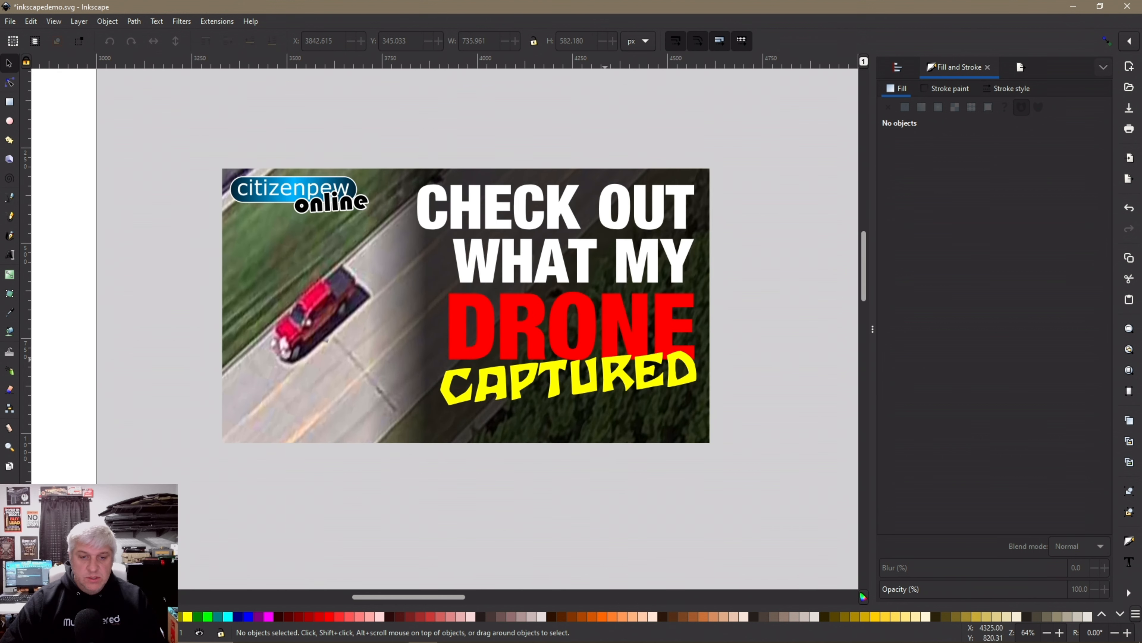
{"action": "left_click", "coordinate": [529, 381]}
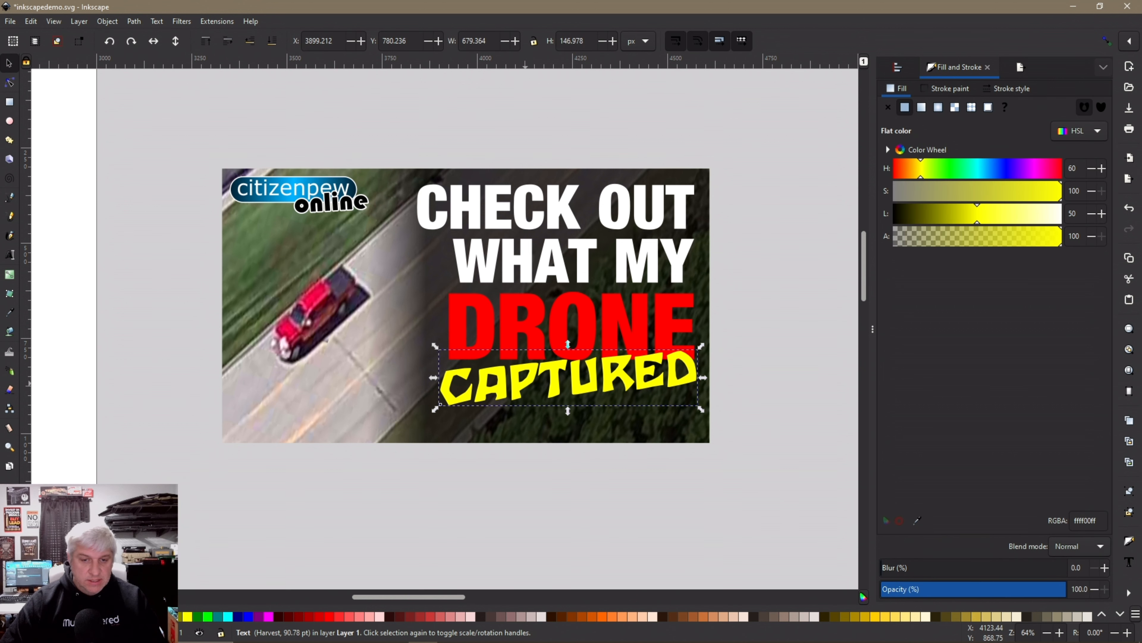
{"action": "left_click_drag", "start_coordinate": [535, 381], "coordinate": [495, 386]}
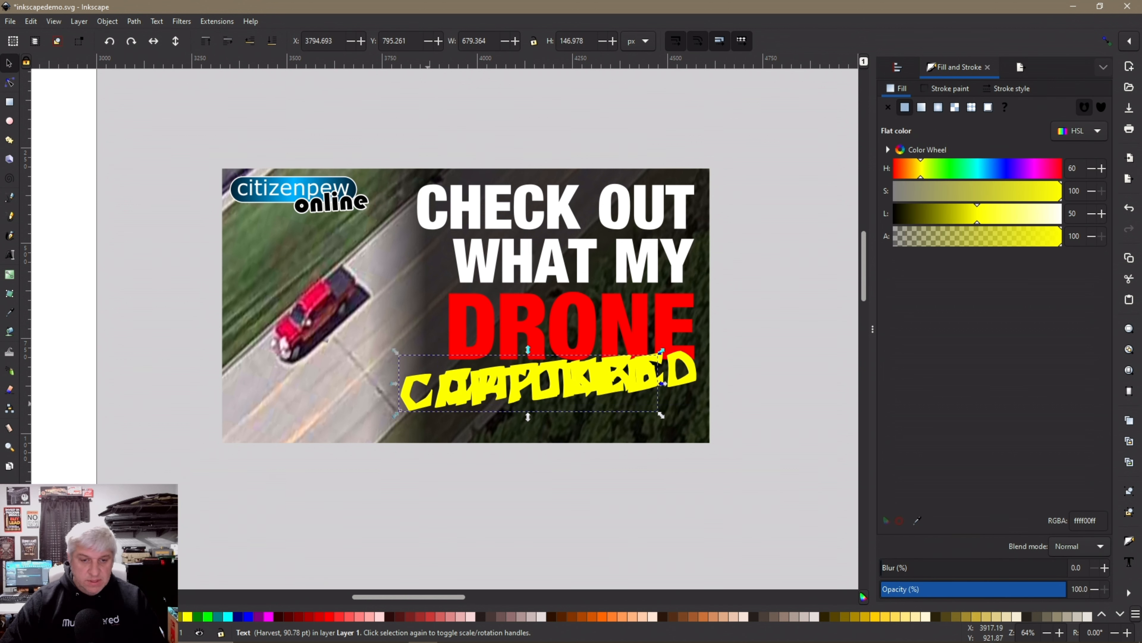
{"action": "left_click_drag", "start_coordinate": [423, 402], "coordinate": [459, 398]}
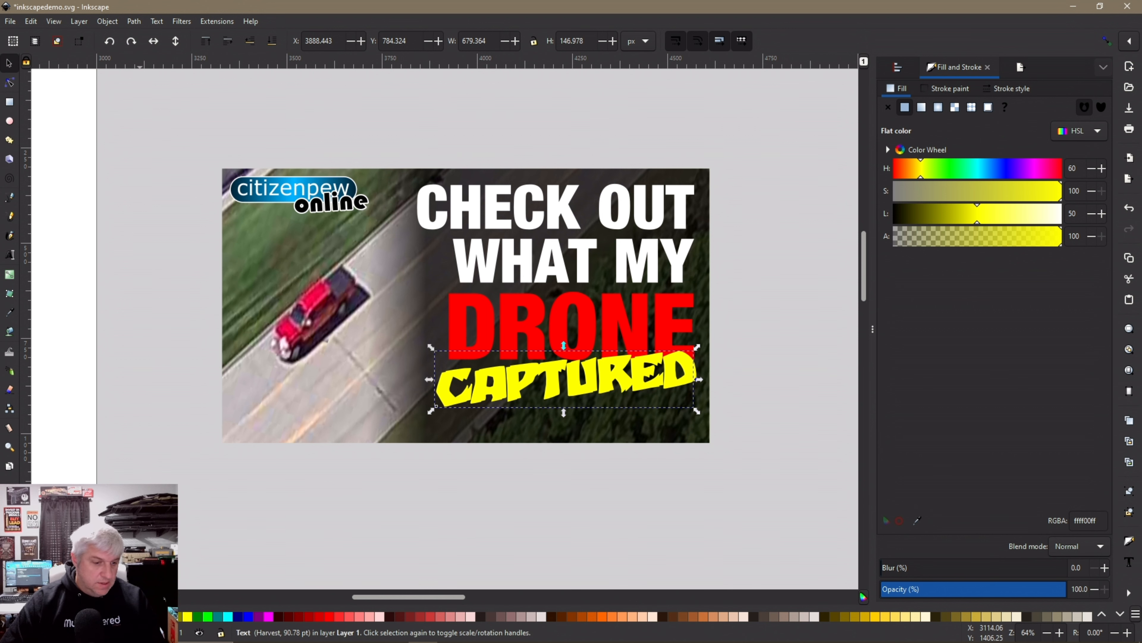
{"action": "left_click", "coordinate": [167, 616]}
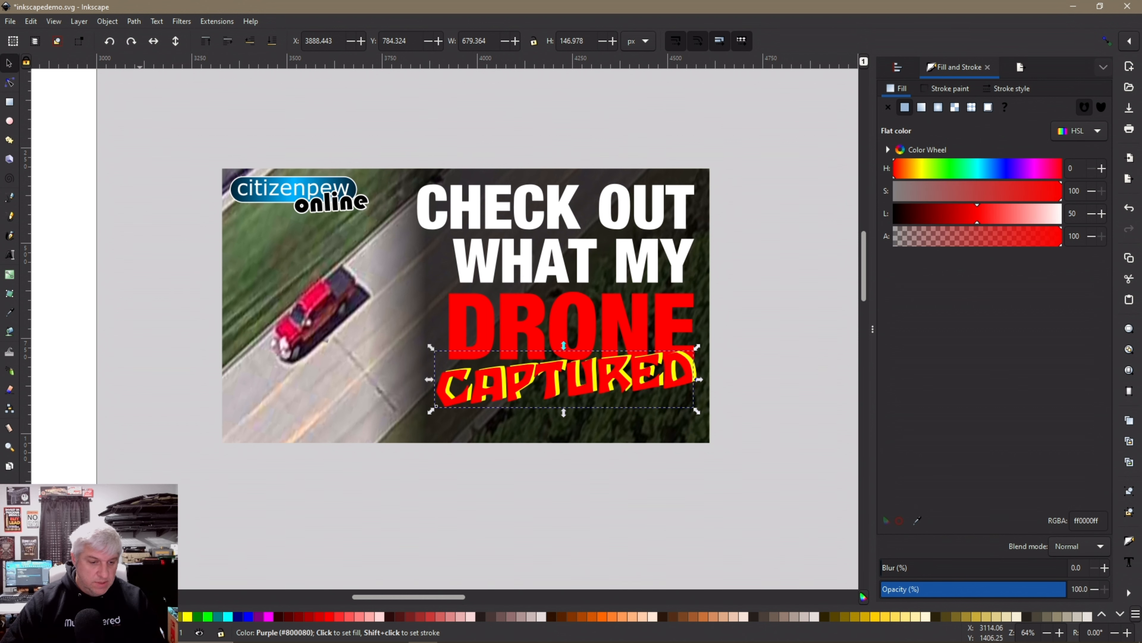
{"action": "left_click", "coordinate": [269, 616]}
Align the magenta CAPTURED over the yellow copy at X 3899.185, Y 780.222
{"action": "scroll", "coordinate": [580, 441], "scroll_direction": "up", "scroll_amount": 2}
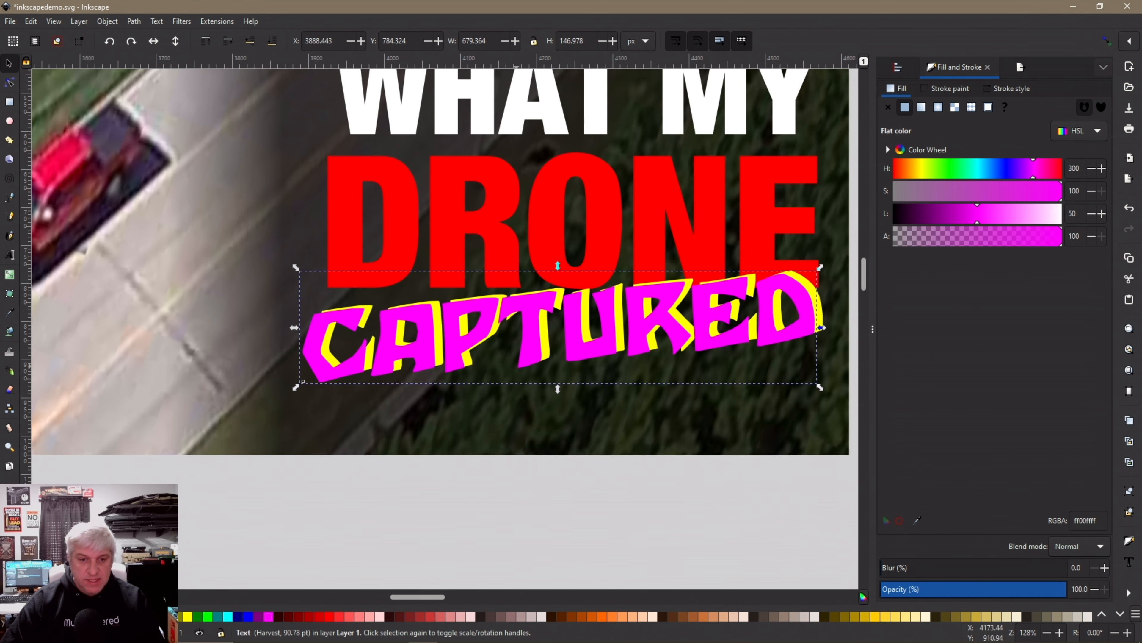
{"action": "left_click_drag", "start_coordinate": [470, 344], "coordinate": [478, 342]}
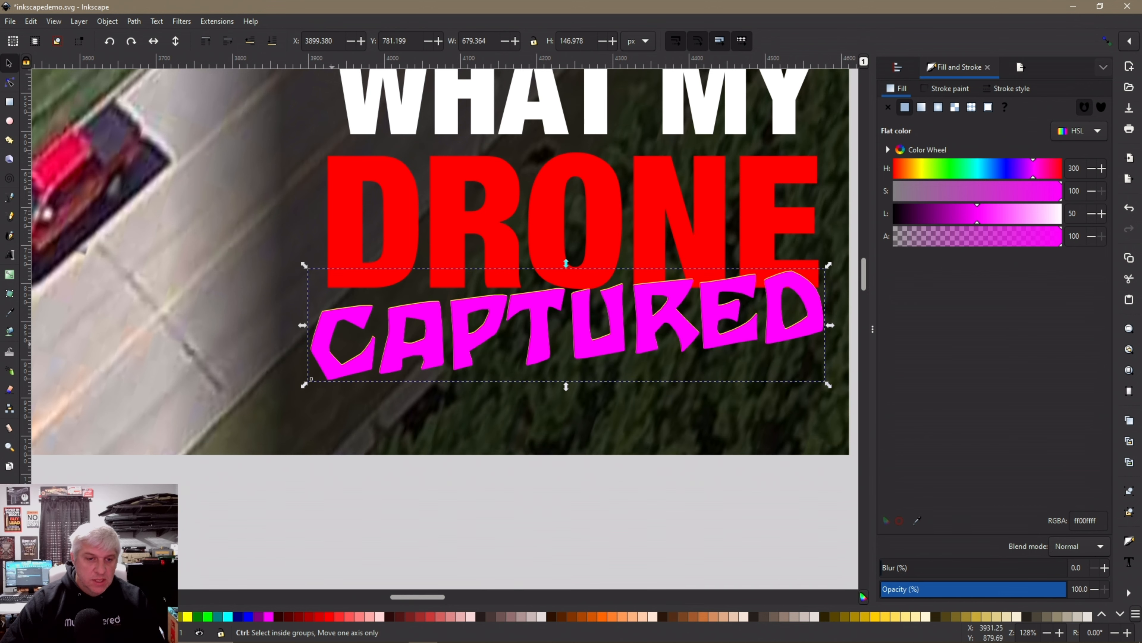
{"action": "scroll", "coordinate": [333, 343], "scroll_direction": "up", "scroll_amount": 4}
{"action": "left_click_drag", "start_coordinate": [327, 428], "coordinate": [318, 425]}
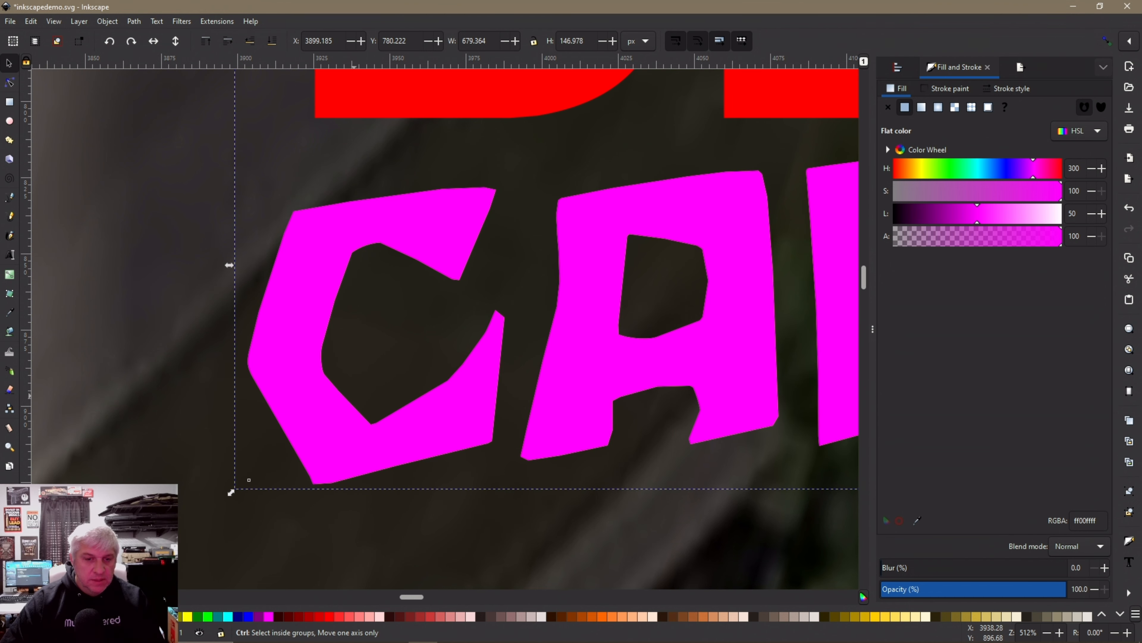
{"action": "scroll", "coordinate": [342, 399], "scroll_direction": "down", "scroll_amount": 5}
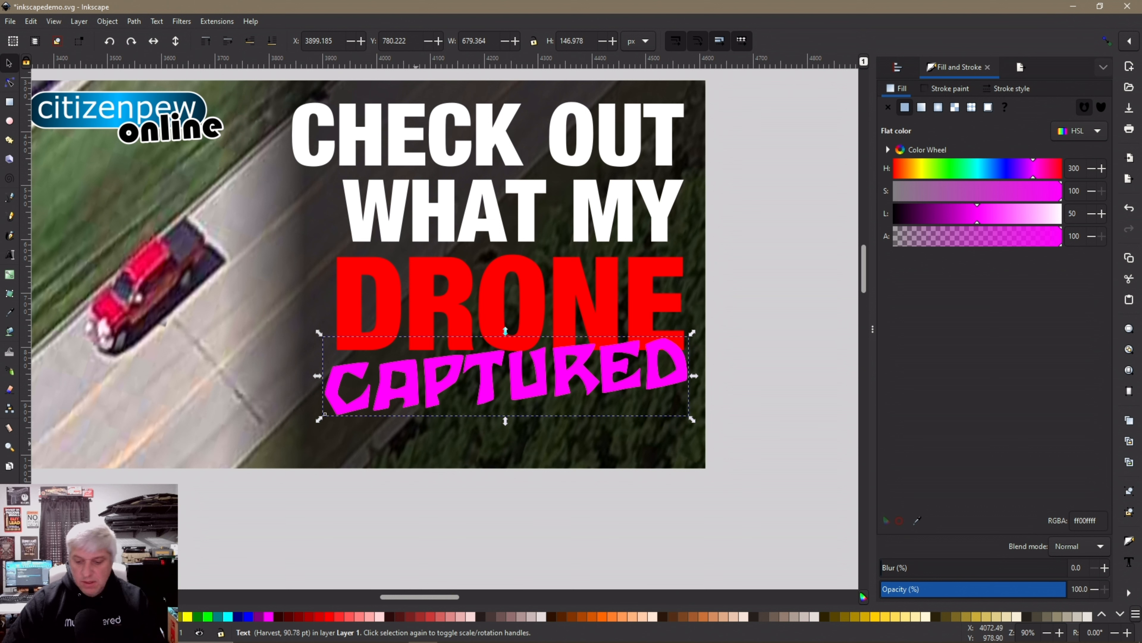
Offset the CAPTURED copy two steps up and right, colour it gray, and lower it behind the yellow text
{"action": "key", "text": "Right"}
{"action": "key", "text": "Up"}
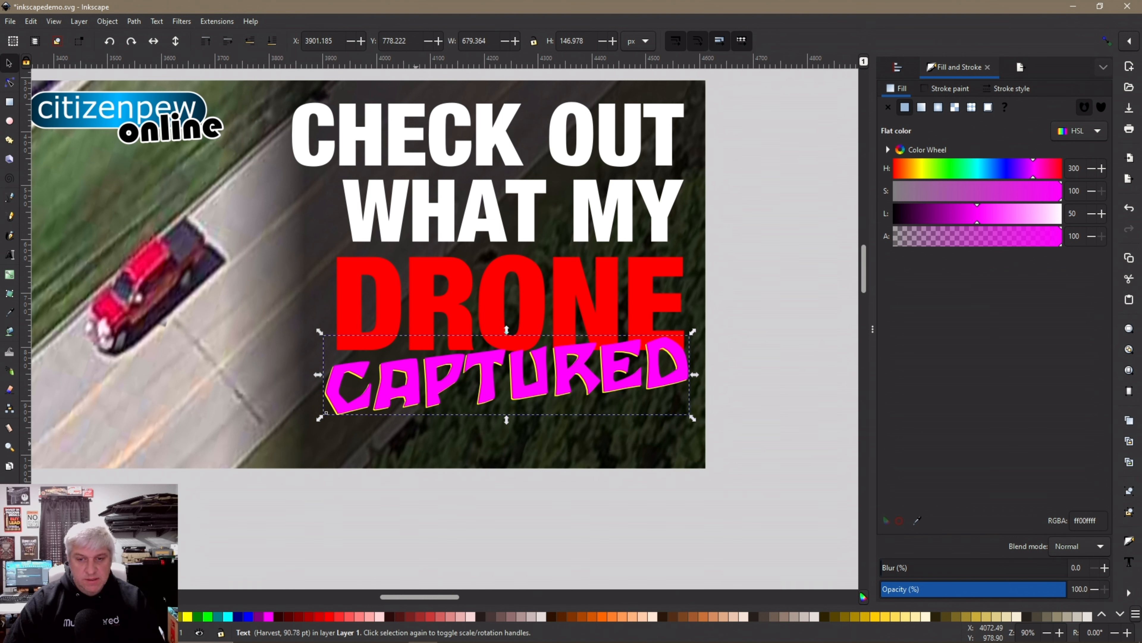
{"action": "key", "text": "Right"}
{"action": "key", "text": "Up"}
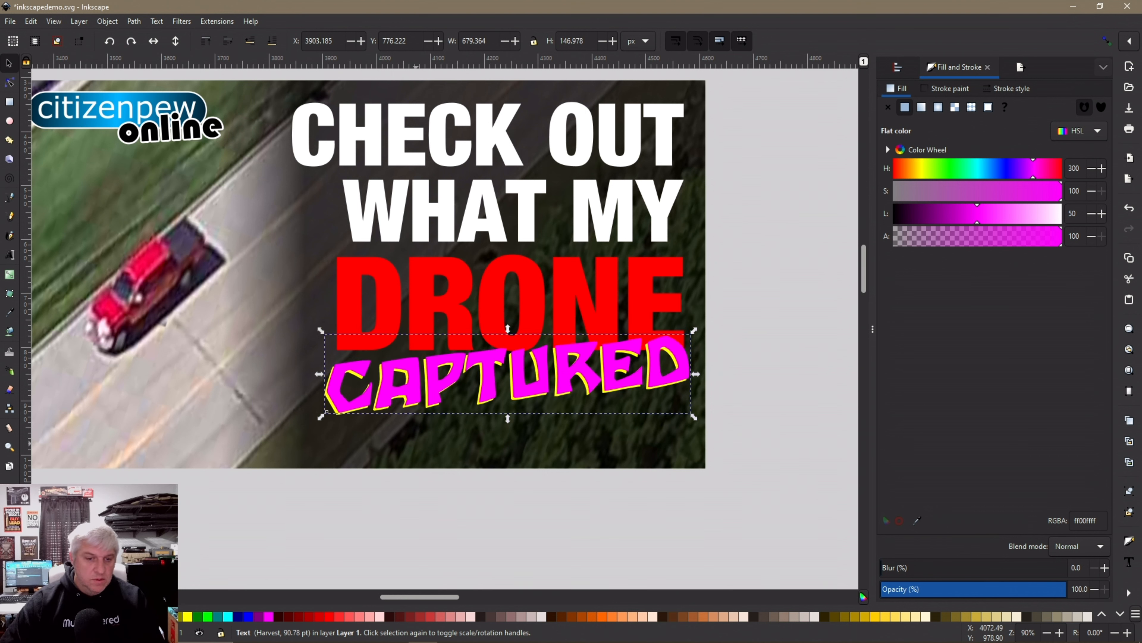
{"action": "left_click", "coordinate": [76, 617]}
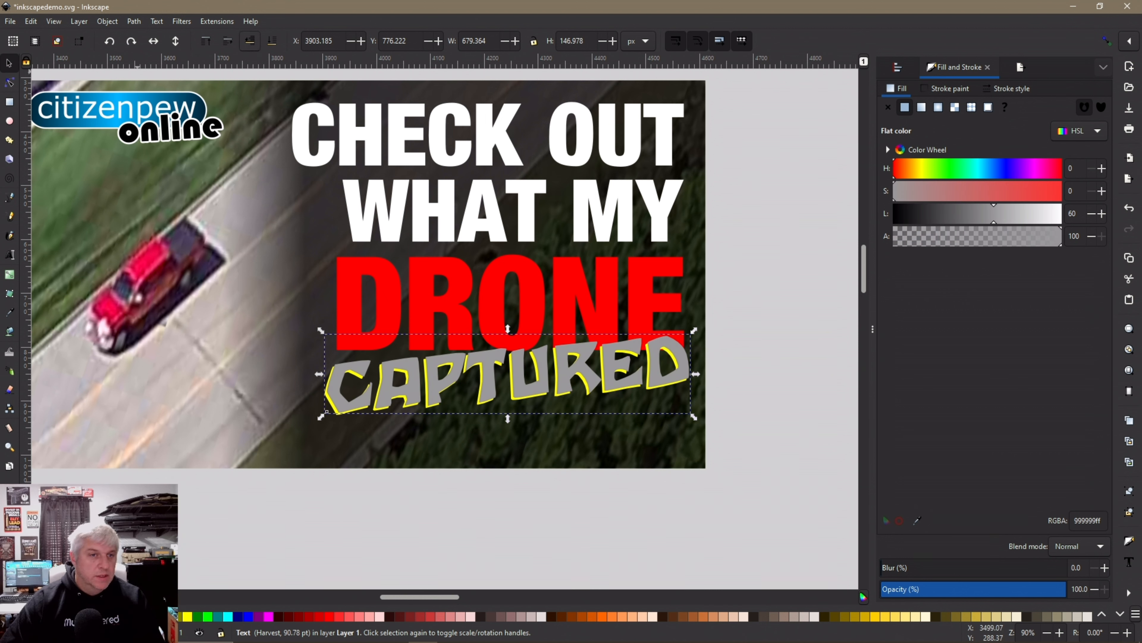
{"action": "left_click", "coordinate": [251, 40]}
{"action": "left_click", "coordinate": [250, 41]}
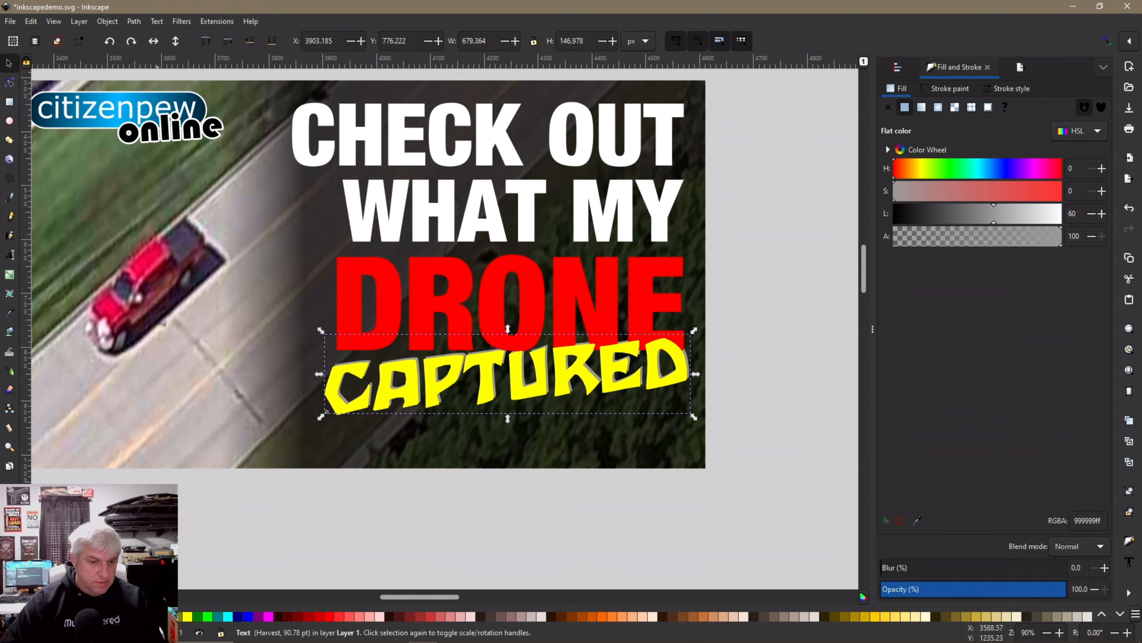
Try white, orange, black and gray on the offset copy, settling on red
{"action": "left_click", "coordinate": [147, 616]}
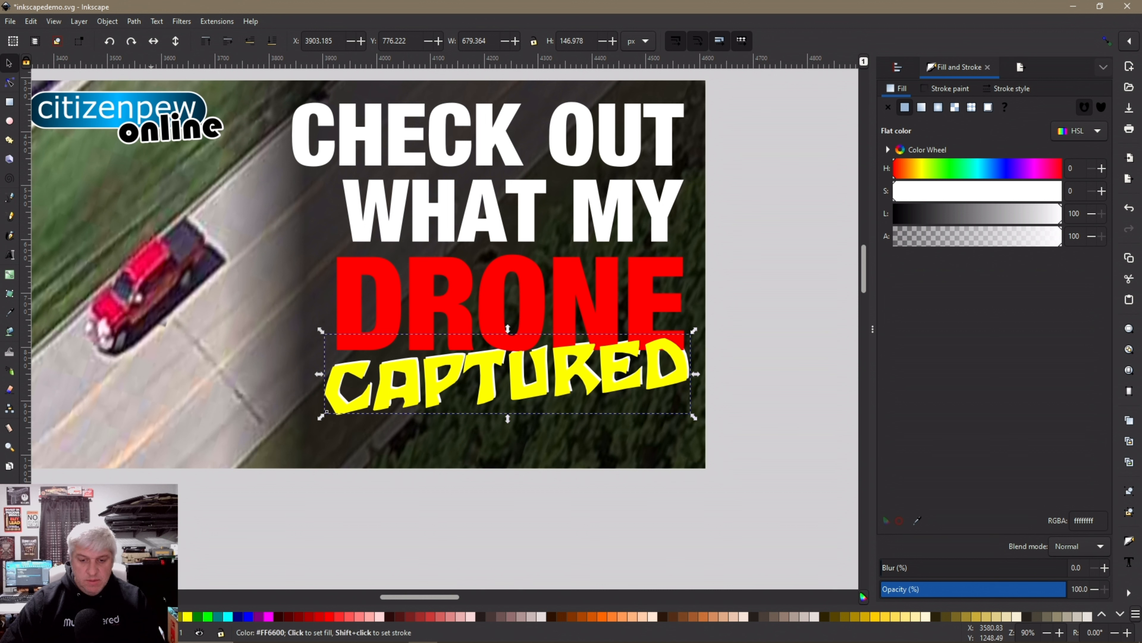
{"action": "left_click", "coordinate": [591, 616]}
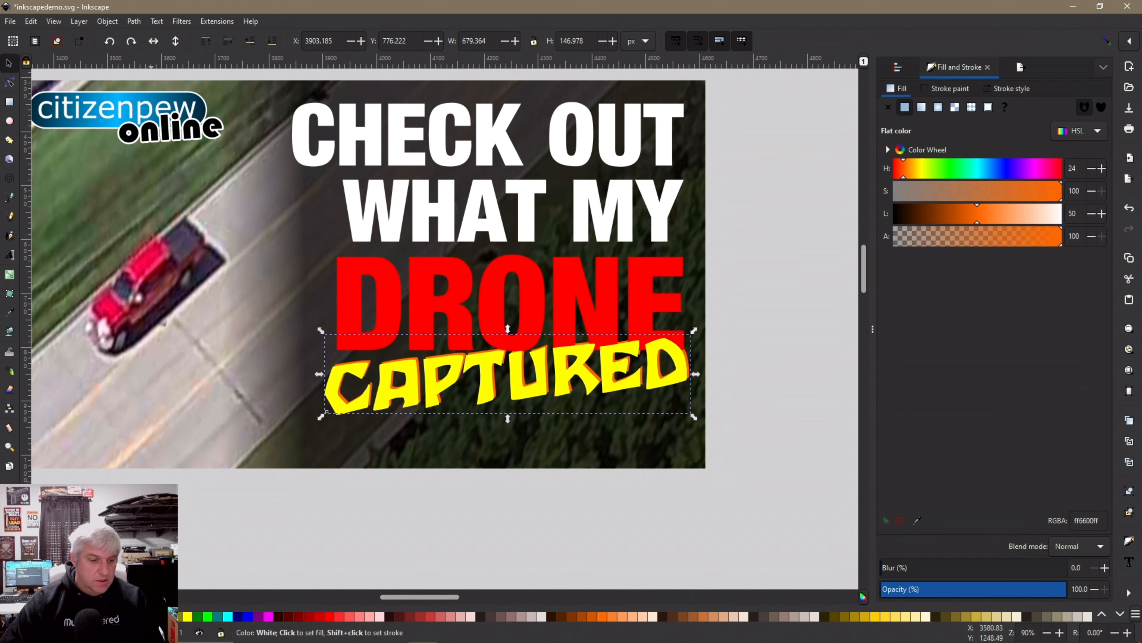
{"action": "left_click", "coordinate": [147, 617]}
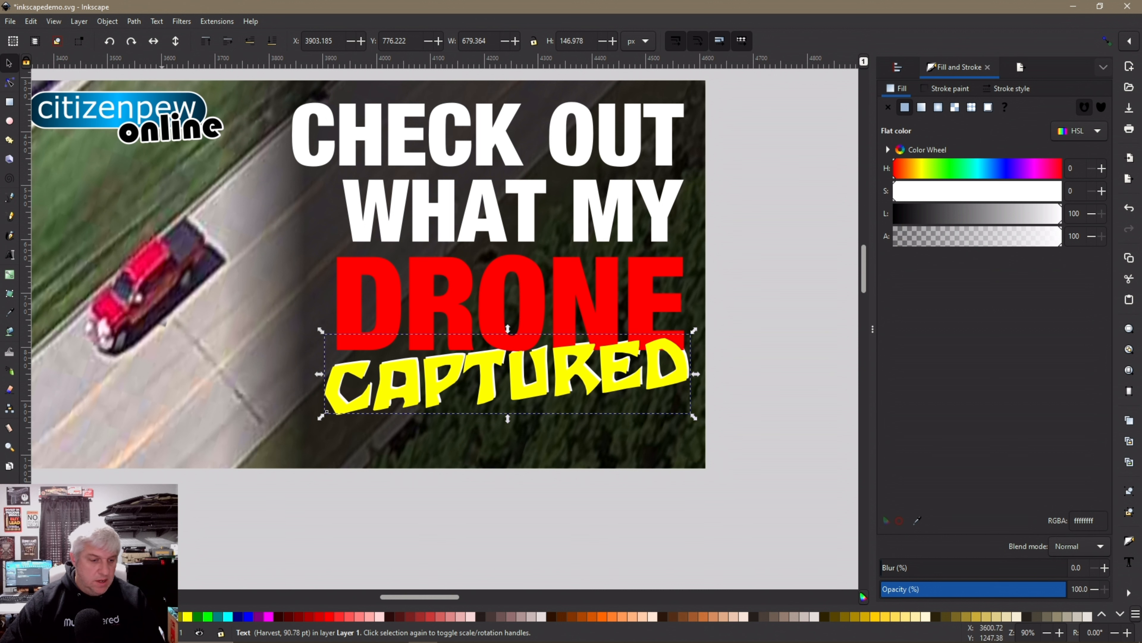
{"action": "left_click", "coordinate": [160, 616]}
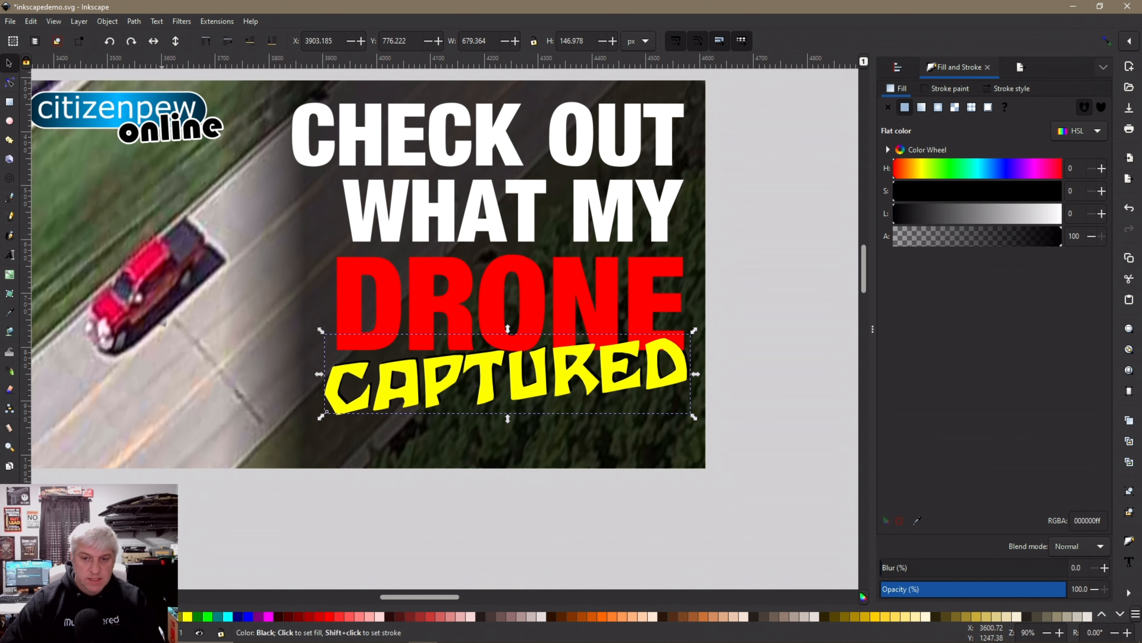
{"action": "left_click", "coordinate": [161, 629]}
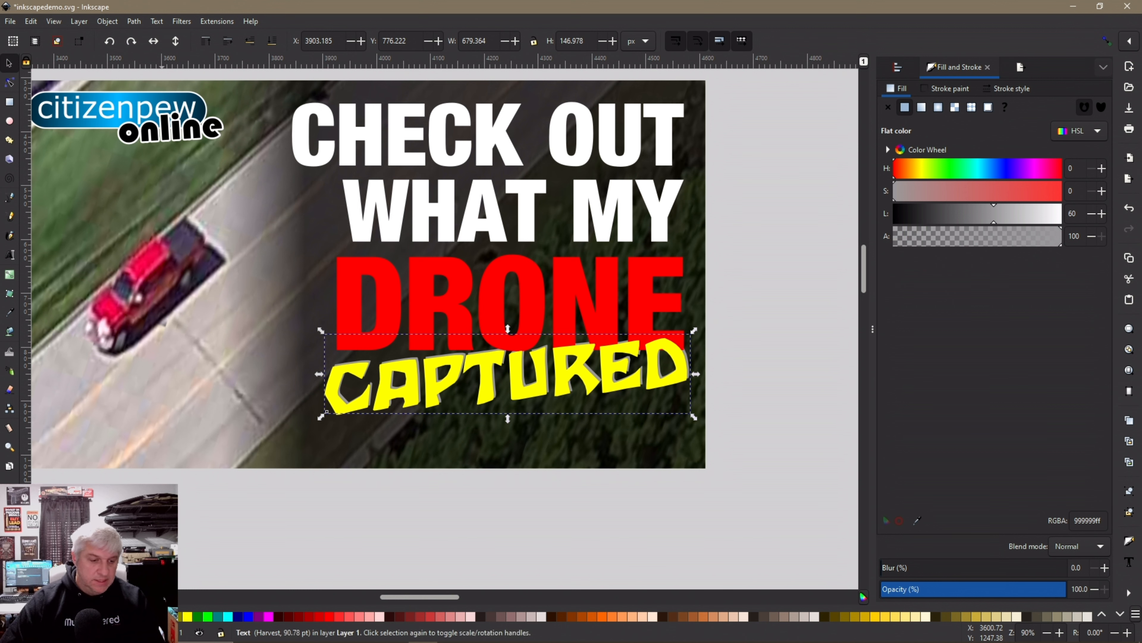
{"action": "left_click", "coordinate": [162, 631]}
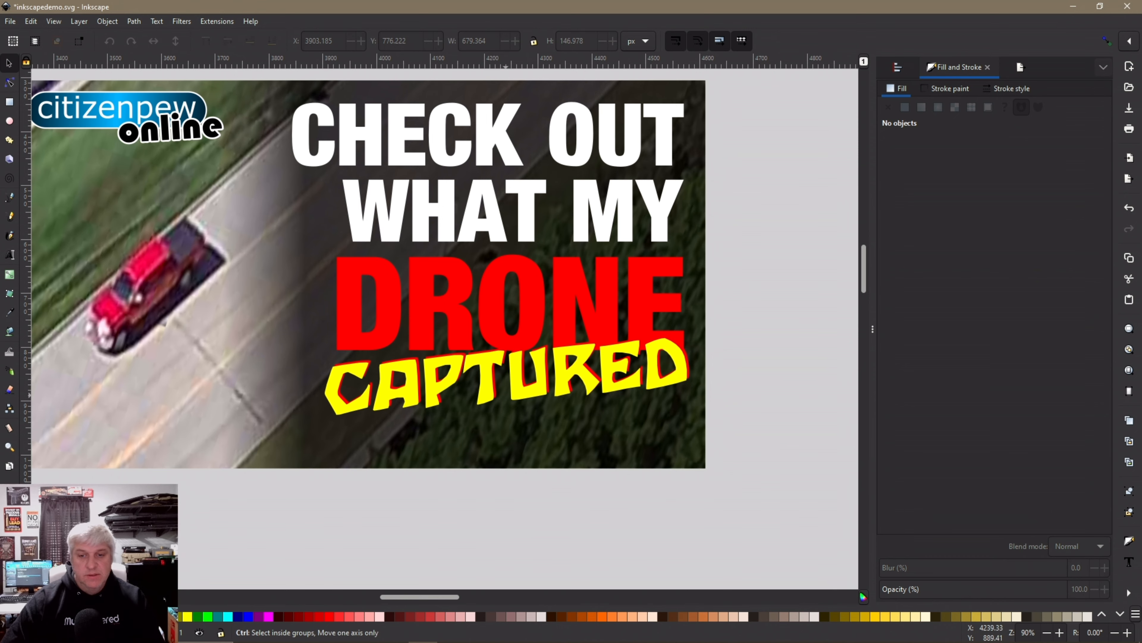
{"action": "scroll", "coordinate": [565, 375], "scroll_direction": "down", "scroll_amount": 2, "text": "ctrl"}
{"action": "scroll", "coordinate": [478, 428], "scroll_direction": "up", "scroll_amount": 1, "text": "ctrl"}
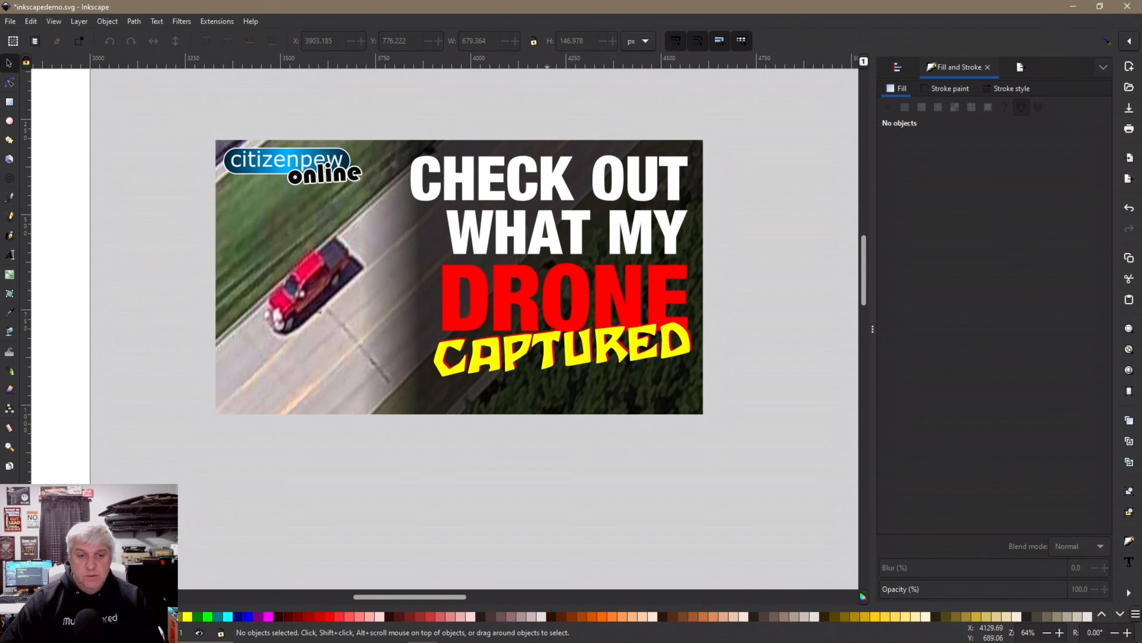
Scale the CHECK OUT and WHAT MY lines down together
{"action": "left_click_drag", "start_coordinate": [739, 400], "coordinate": [513, 256]}
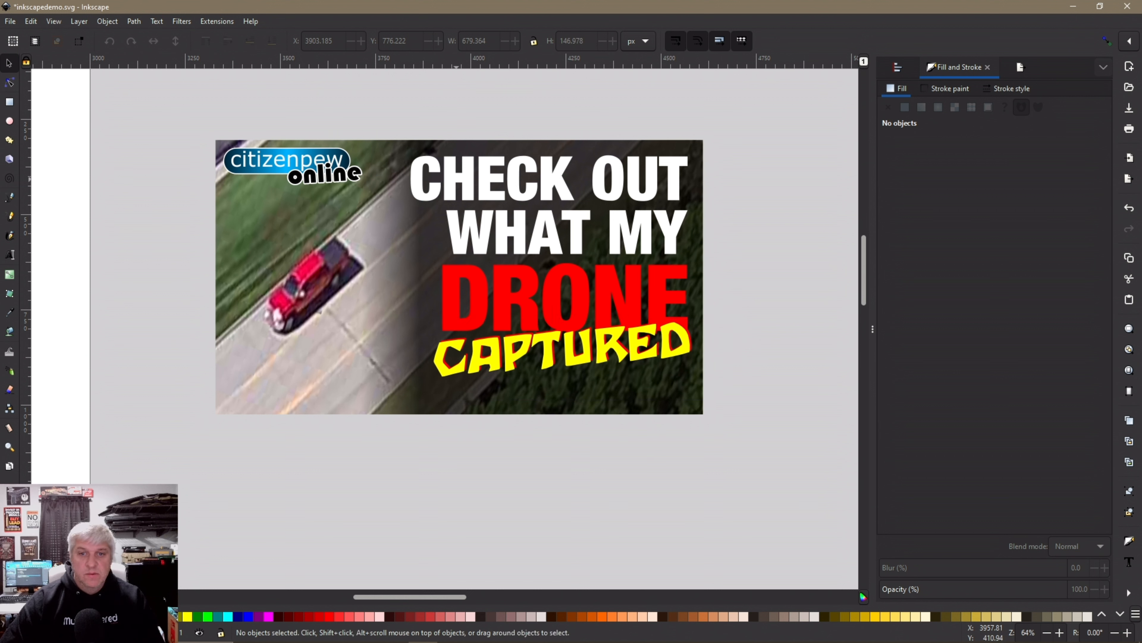
{"action": "left_click_drag", "start_coordinate": [736, 269], "coordinate": [464, 166]}
{"action": "left_click", "coordinate": [769, 435]}
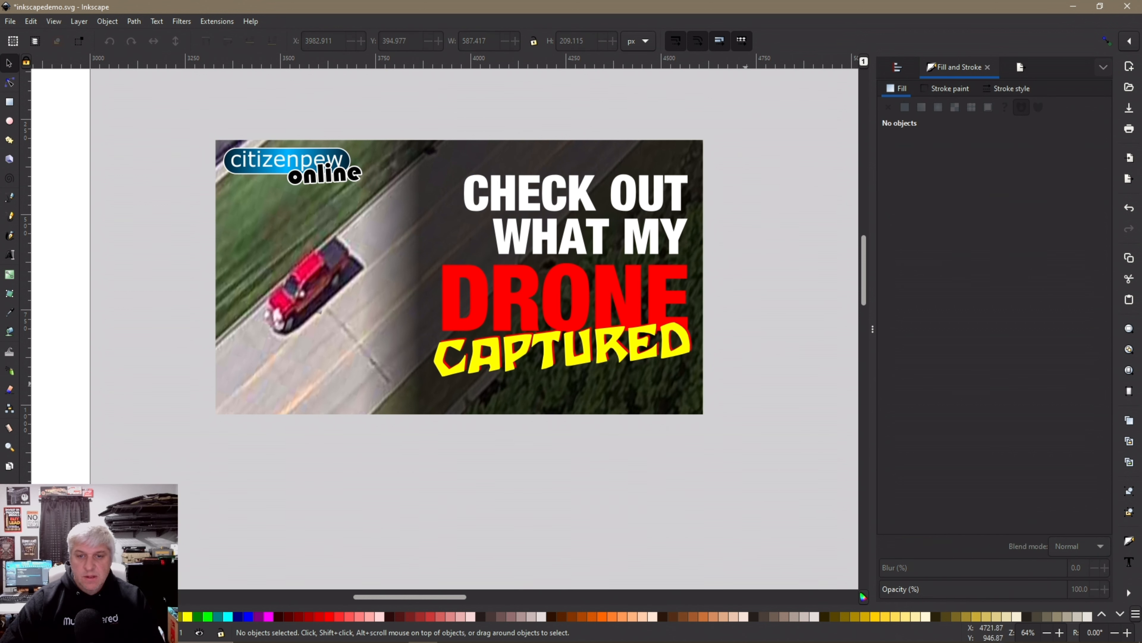
Close the gap between the lines by moving CHECK OUT down one step toward WHAT MY
{"action": "left_click_drag", "start_coordinate": [746, 286], "coordinate": [471, 209]}
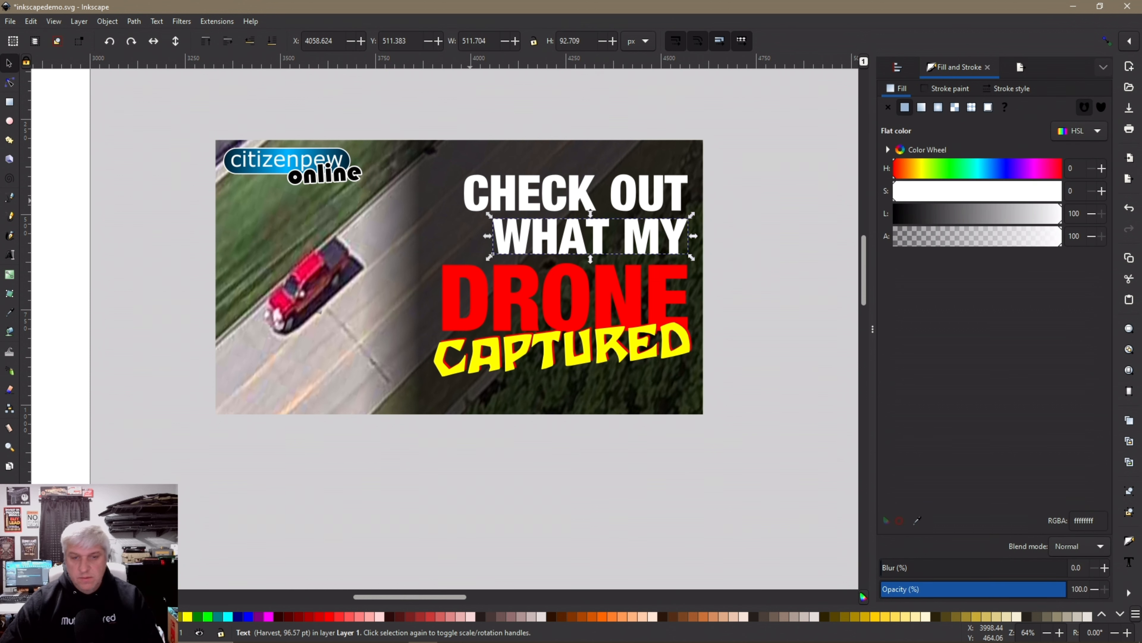
{"action": "key", "text": "Up"}
{"action": "key", "text": "Up"}
{"action": "key", "text": "Up"}
{"action": "key", "text": "Up"}
{"action": "key", "text": "Up"}
{"action": "key", "text": "Up"}
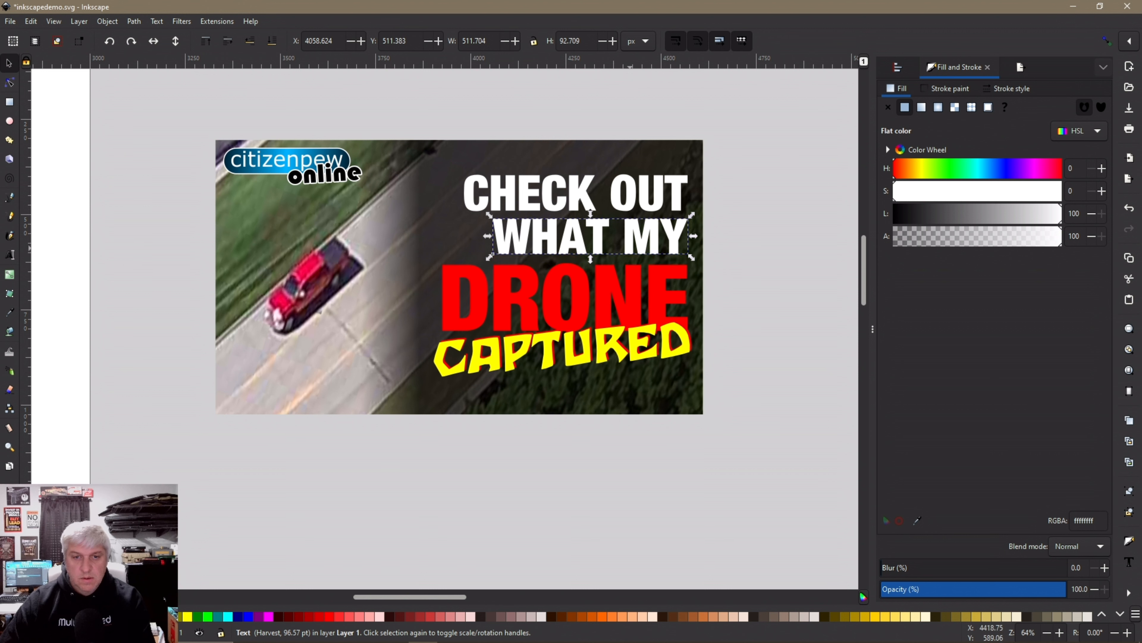
{"action": "key", "text": "Down"}
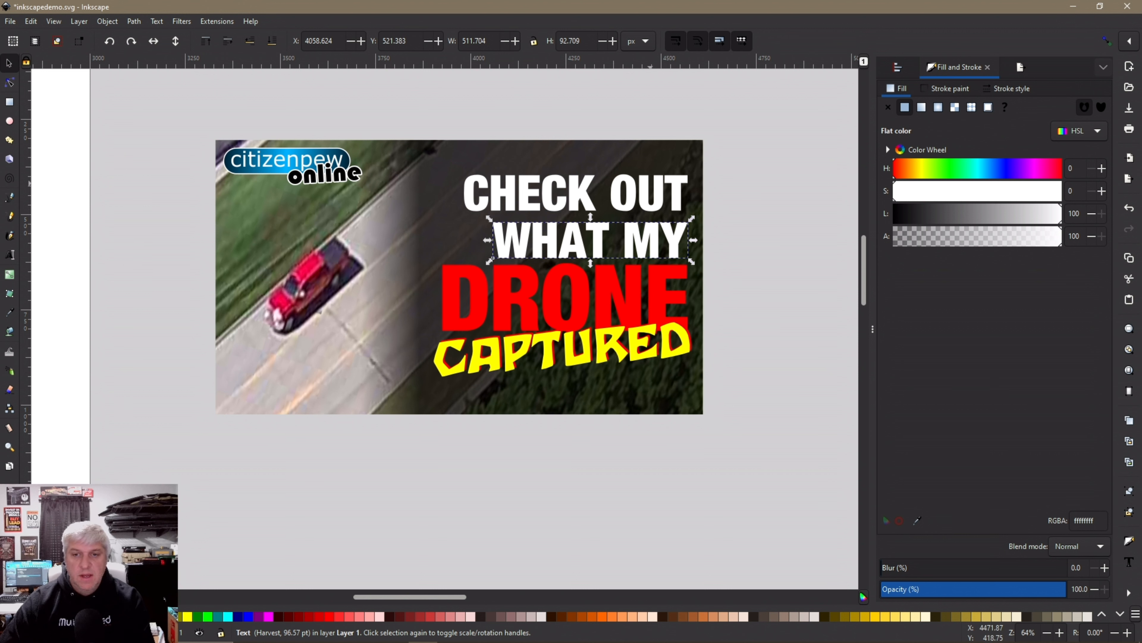
{"action": "left_click", "coordinate": [645, 193]}
{"action": "key", "text": "Down"}
{"action": "key", "text": "Down"}
{"action": "key", "text": "Down"}
{"action": "key", "text": "Down"}
{"action": "key", "text": "Down"}
{"action": "key", "text": "Down"}
{"action": "key", "text": "Down"}
{"action": "key", "text": "Down"}
{"action": "key", "text": "Down"}
{"action": "key", "text": "Down"}
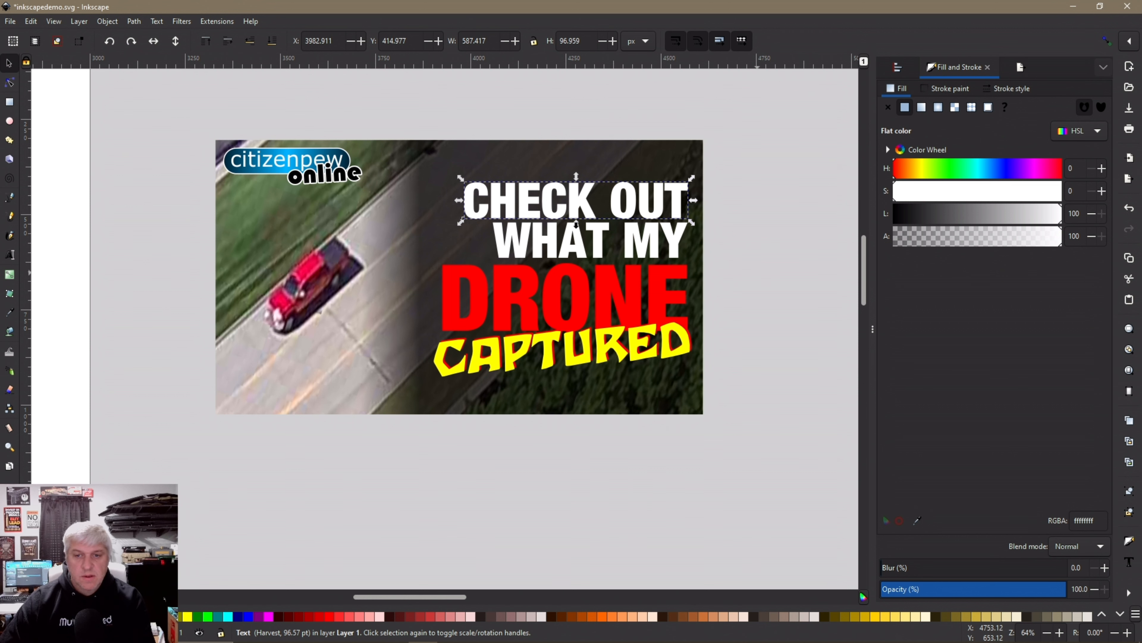
{"action": "key", "text": "Escape"}
Nudge WHAT MY and CHECK OUT up slightly, then select all five headline texts
{"action": "left_click", "coordinate": [654, 243]}
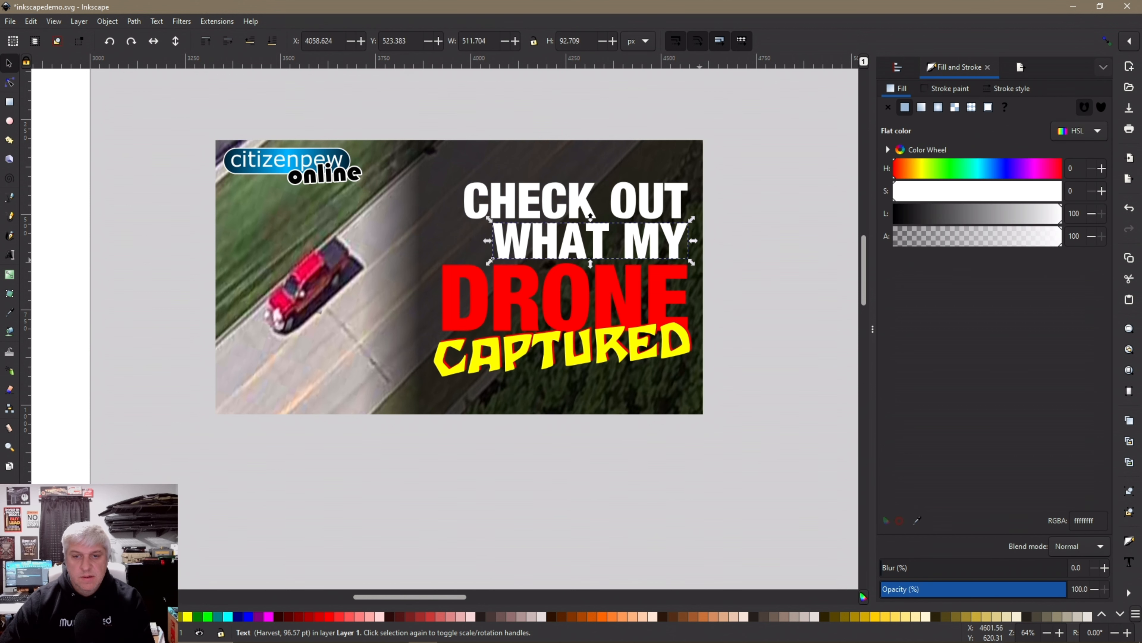
{"action": "left_click", "coordinate": [751, 365]}
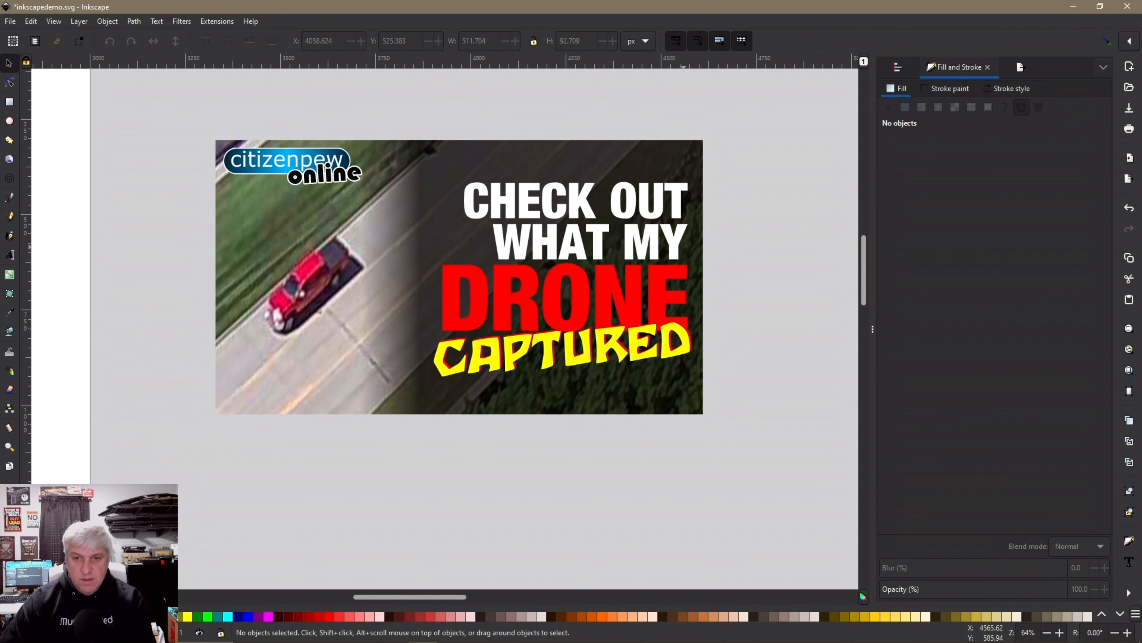
{"action": "left_click", "coordinate": [684, 242]}
{"action": "key", "text": "Up"}
{"action": "key", "text": "Up"}
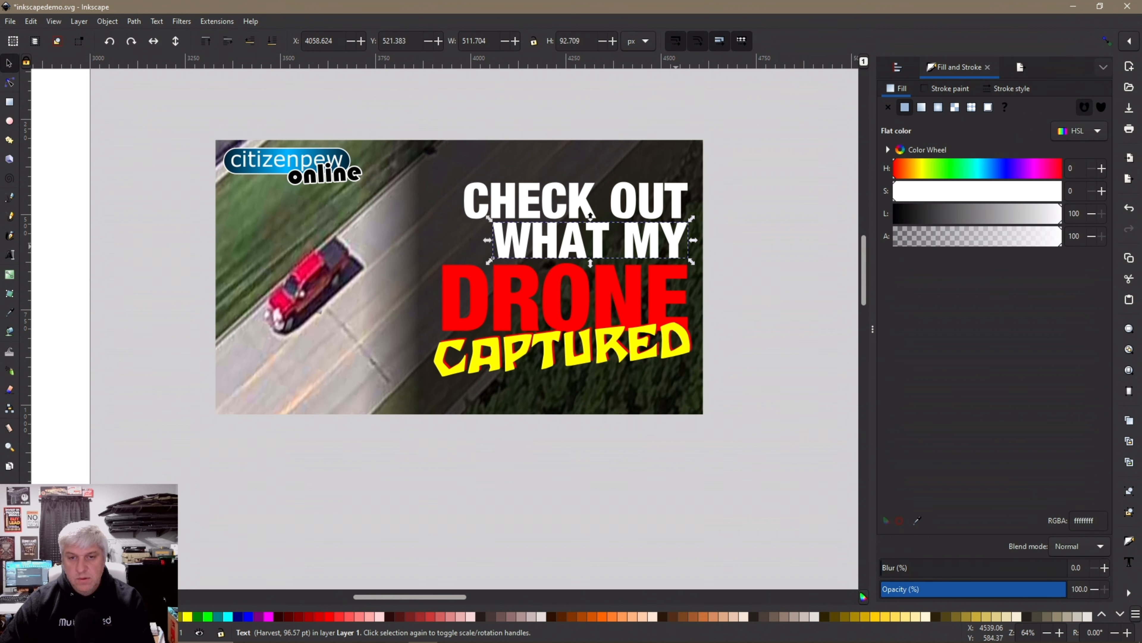
{"action": "left_click", "coordinate": [651, 212]}
{"action": "key", "text": "Up"}
{"action": "key", "text": "Up"}
{"action": "key", "text": "Up"}
{"action": "key", "text": "Up"}
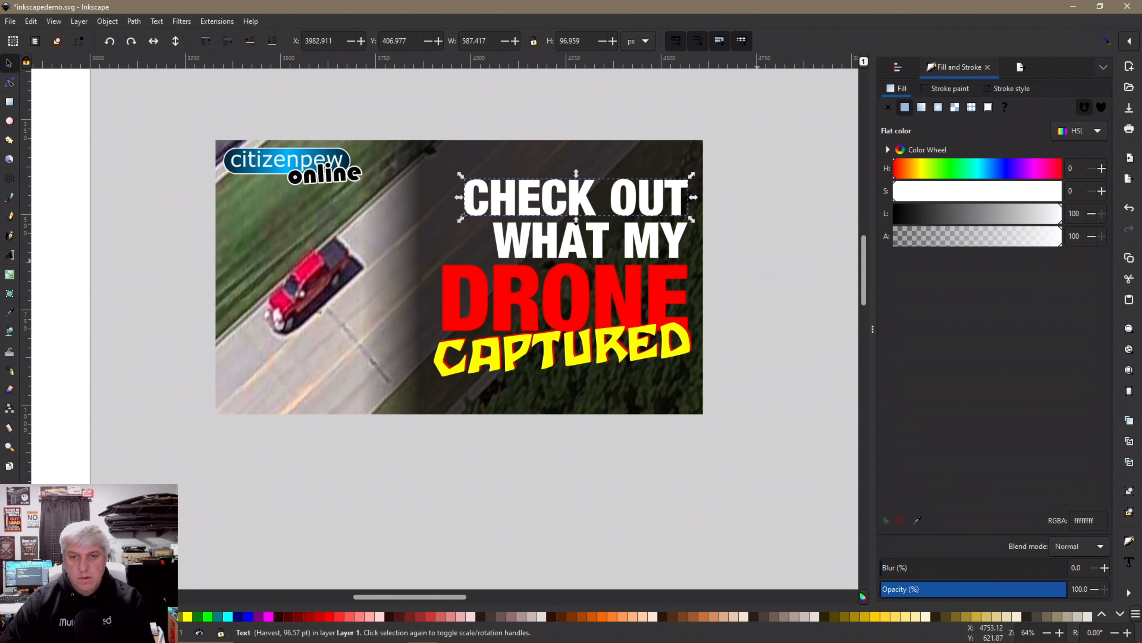
{"action": "left_click", "coordinate": [753, 298]}
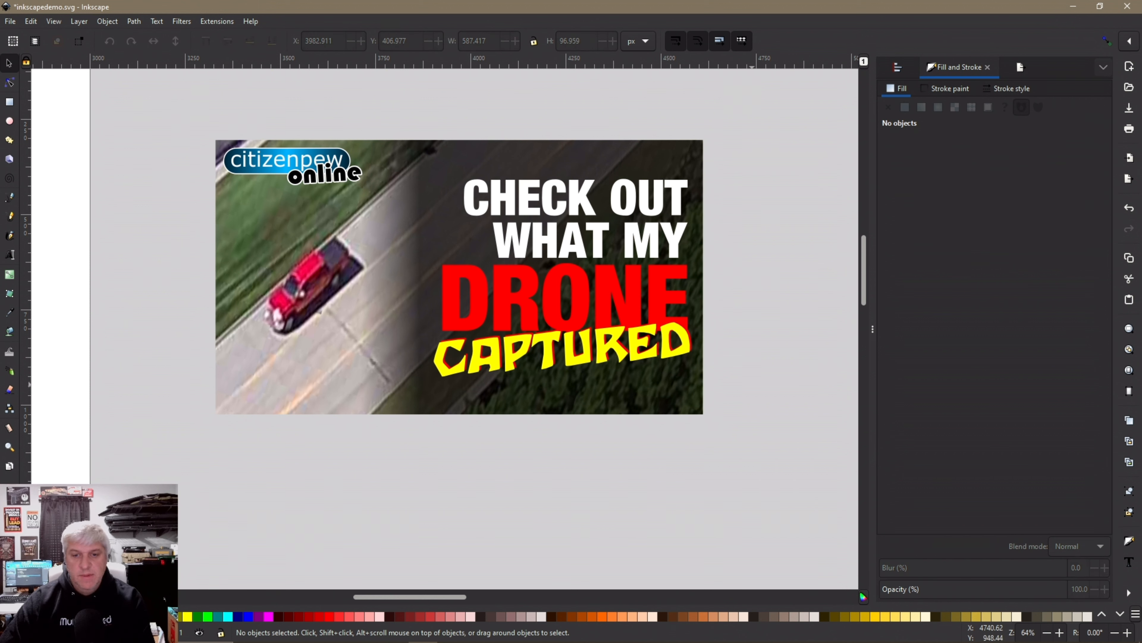
{"action": "left_click_drag", "start_coordinate": [760, 386], "coordinate": [428, 160]}
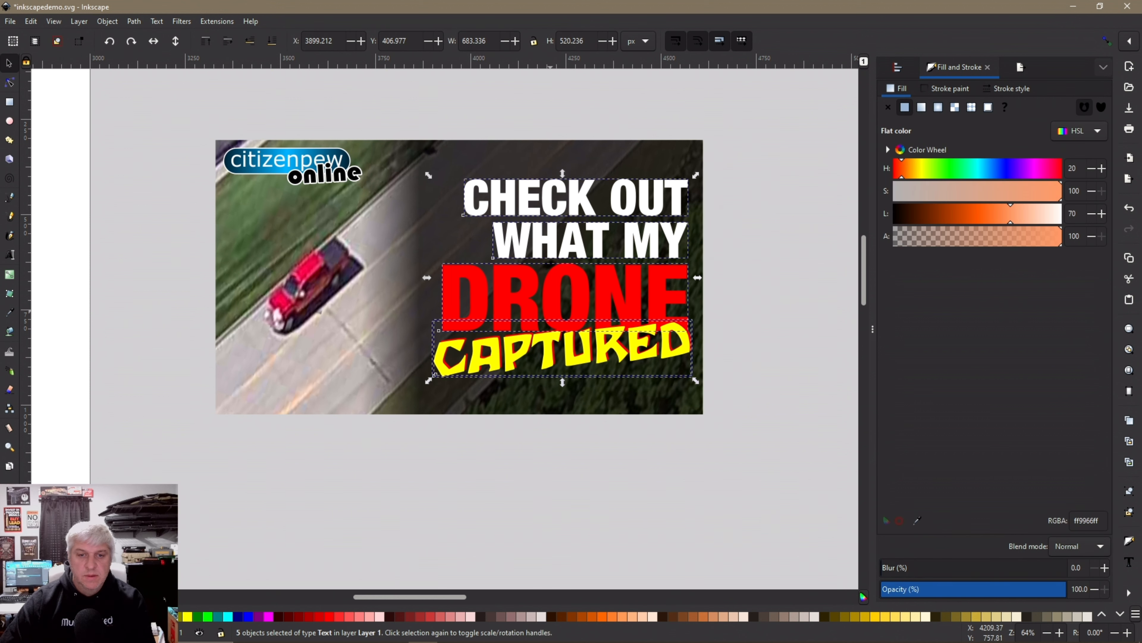
Group the five headline texts and select them along with the background pieces
{"action": "right_click", "coordinate": [554, 303]}
{"action": "left_click", "coordinate": [603, 509]}
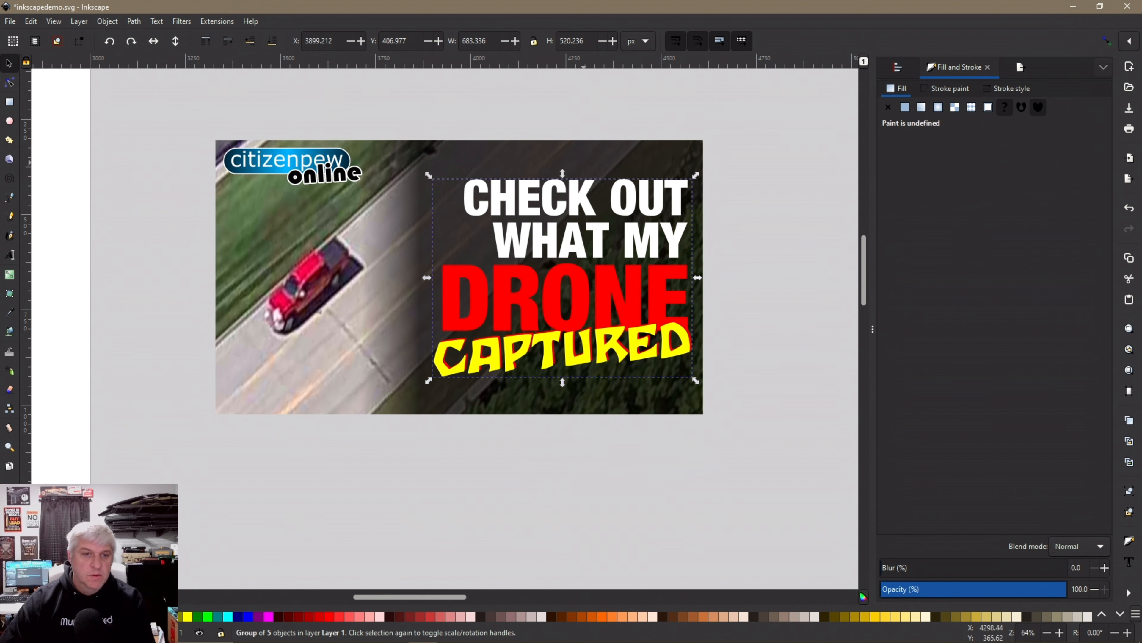
{"action": "left_click", "coordinate": [591, 160]}
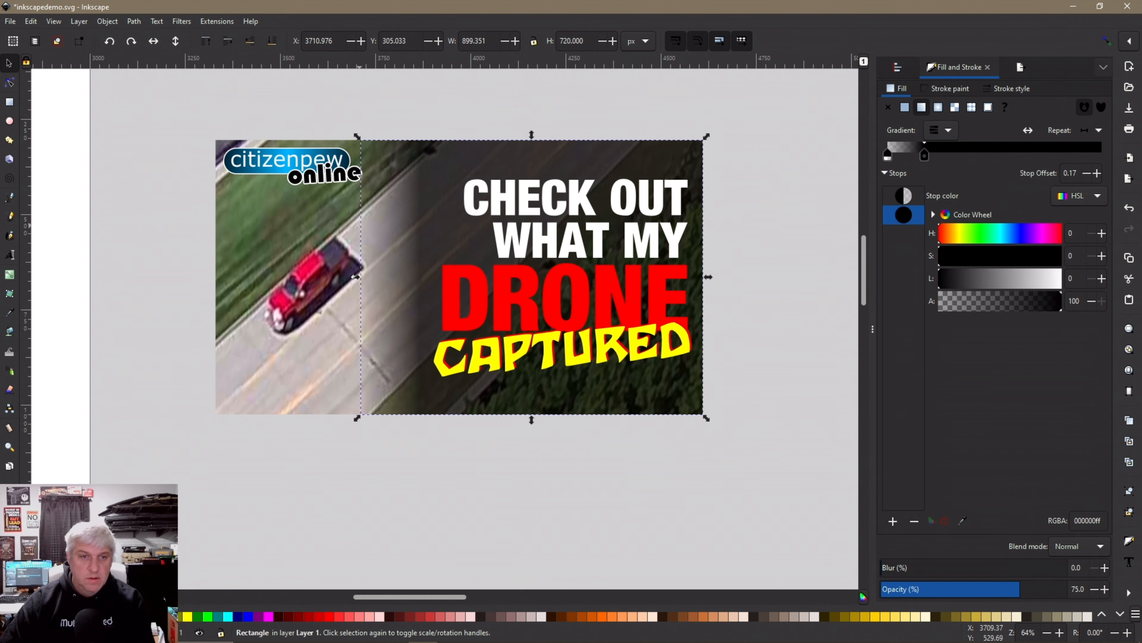
{"action": "left_click_drag", "start_coordinate": [176, 112], "coordinate": [773, 476]}
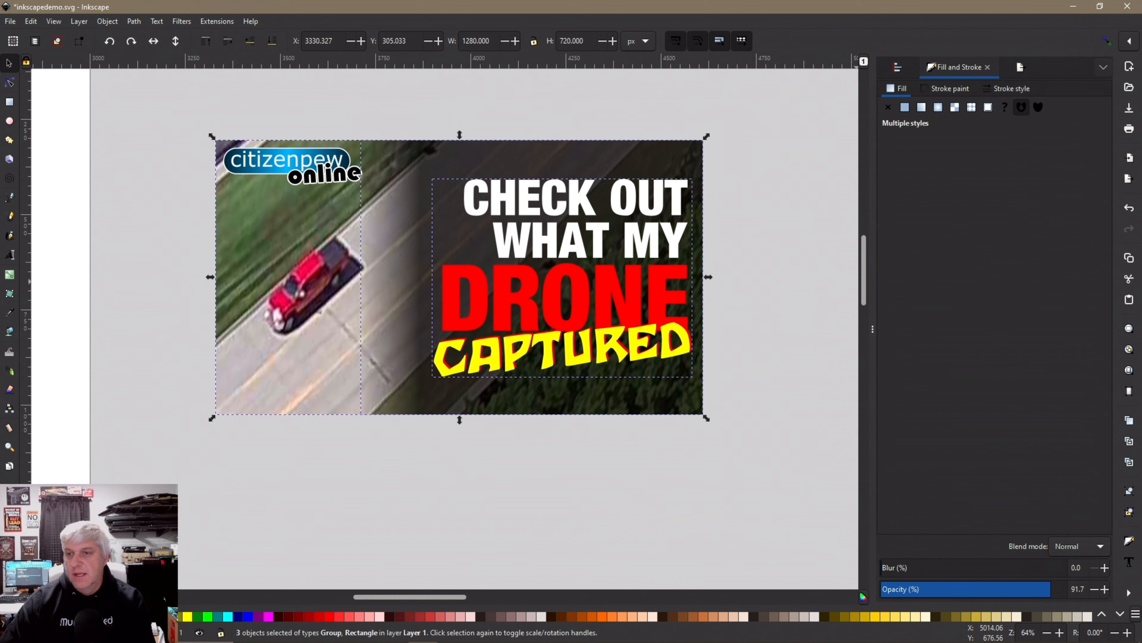
Align the title group to the right and top edges in Align and Distribute
{"action": "key", "text": "ctrl+shift+a"}
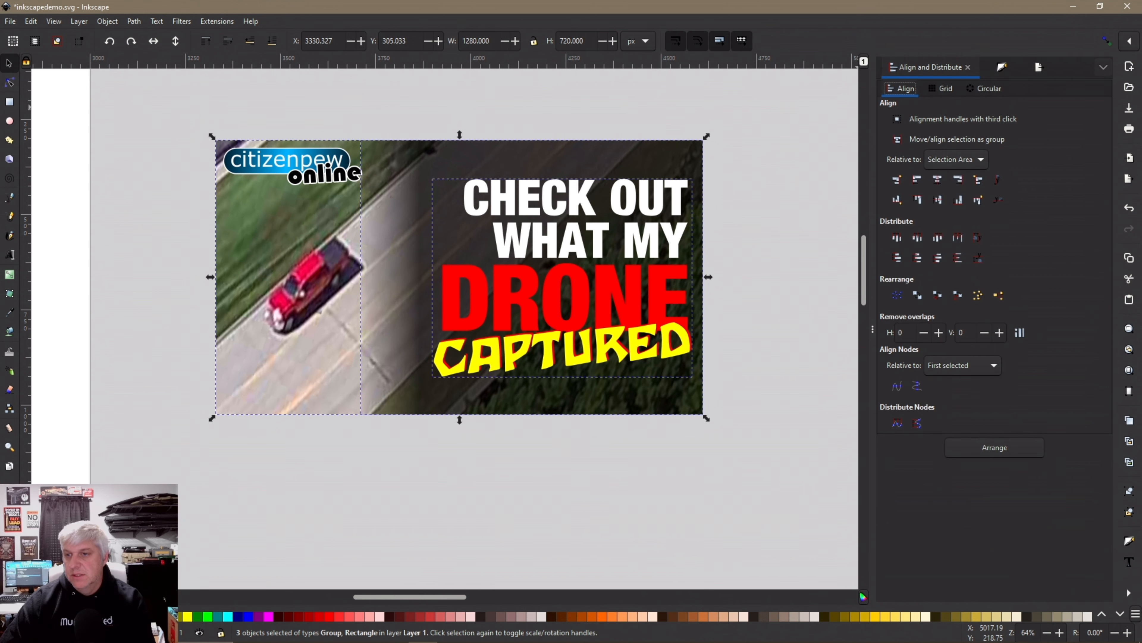
{"action": "left_click", "coordinate": [958, 180]}
{"action": "left_click", "coordinate": [917, 200]}
{"action": "key", "text": "Escape"}
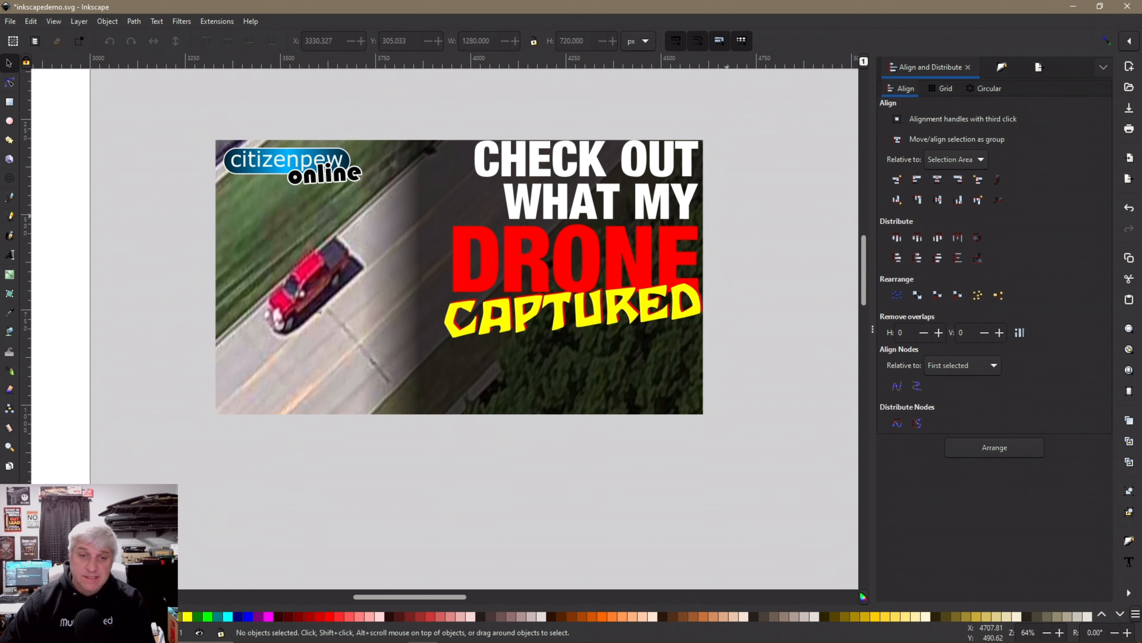
Nudge the title 20 px left and 40 px down, to X 3886.991, Y 345.033
{"action": "left_click", "coordinate": [620, 260]}
{"action": "key", "text": "shift+Down"}
{"action": "key", "text": "shift+Left"}
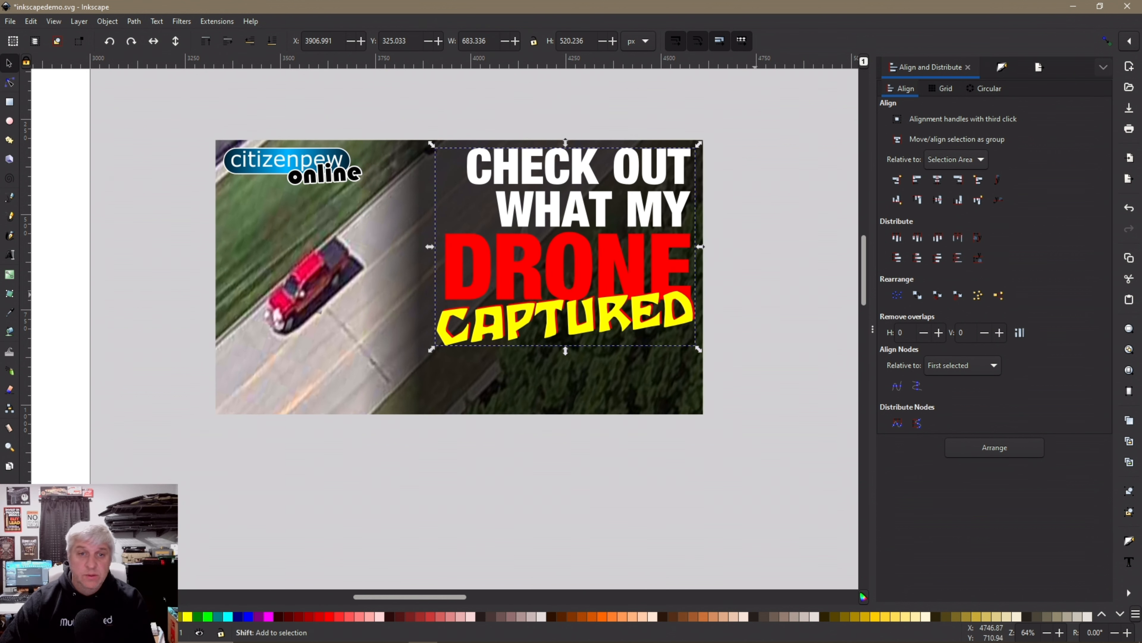
{"action": "key", "text": "shift+Left"}
{"action": "key", "text": "shift+Down"}
{"action": "key", "text": "Escape"}
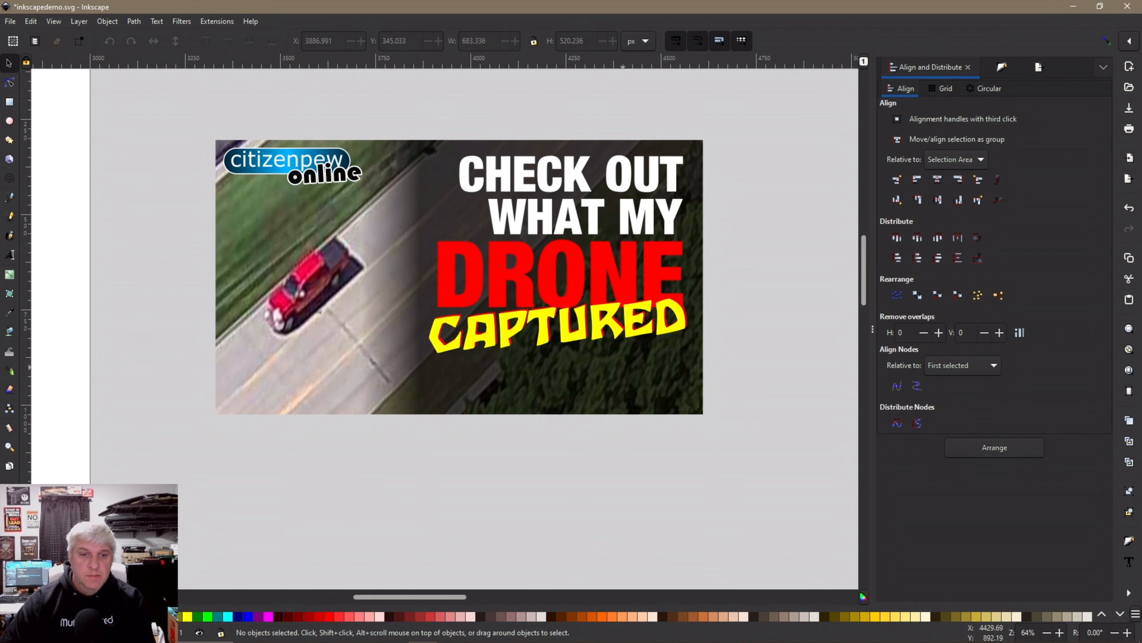
{"action": "left_click", "coordinate": [587, 334]}
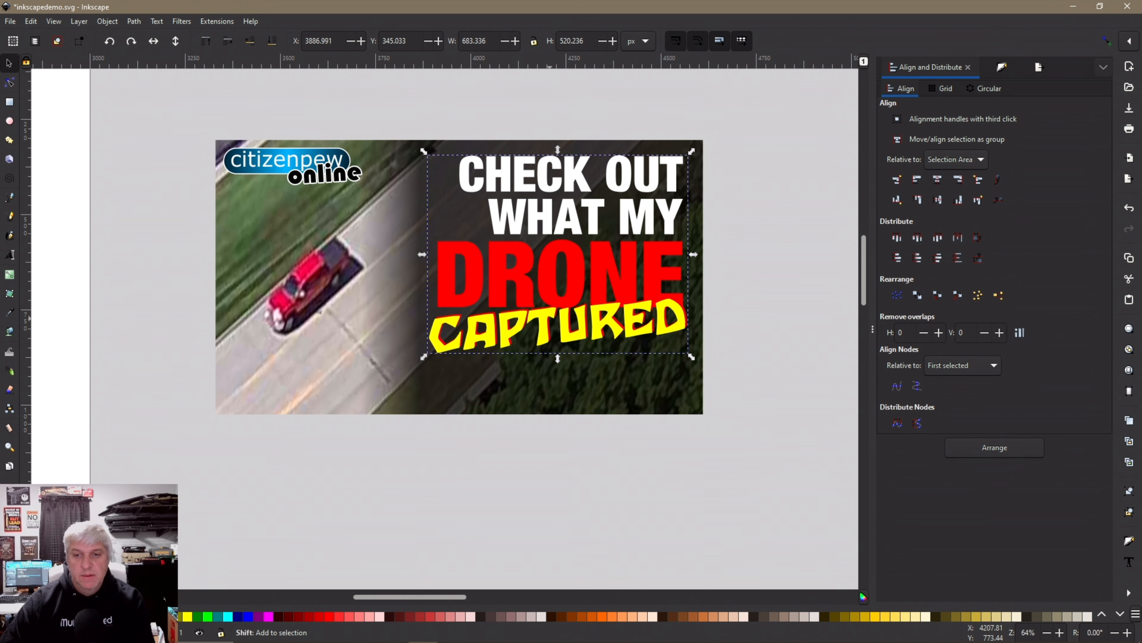
{"action": "key", "text": "shift+Right"}
{"action": "left_click", "coordinate": [579, 396]}
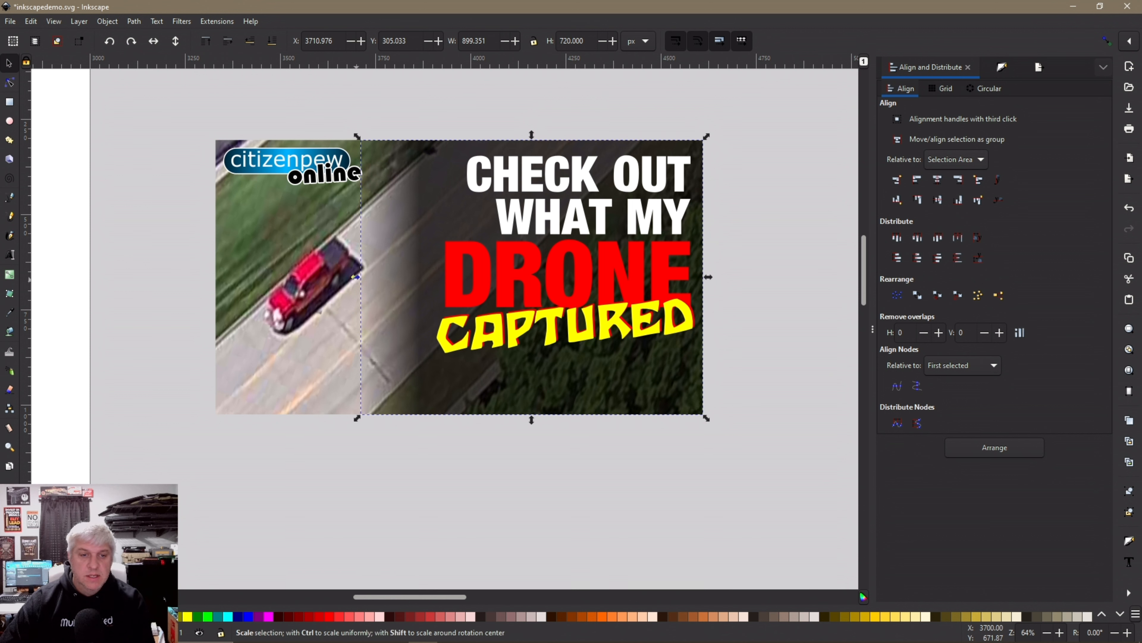
Widen the dark gradient overlay to 936.851 px and move its fade stop to offset 0.23
{"action": "left_click_drag", "start_coordinate": [355, 277], "coordinate": [371, 276]}
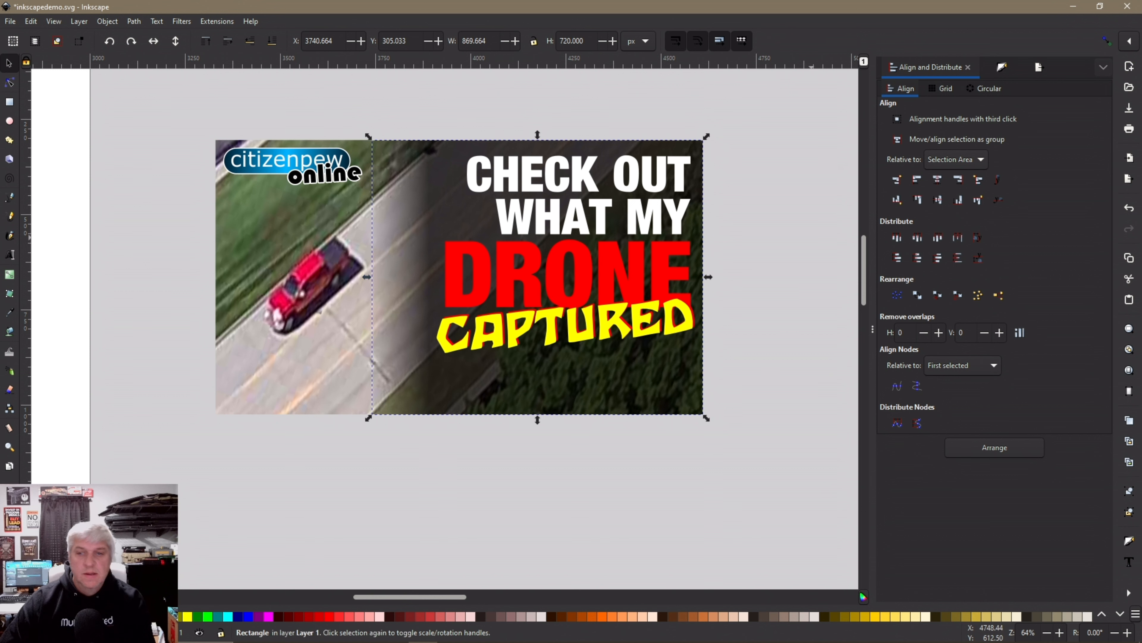
{"action": "key", "text": "ctrl+shift+f"}
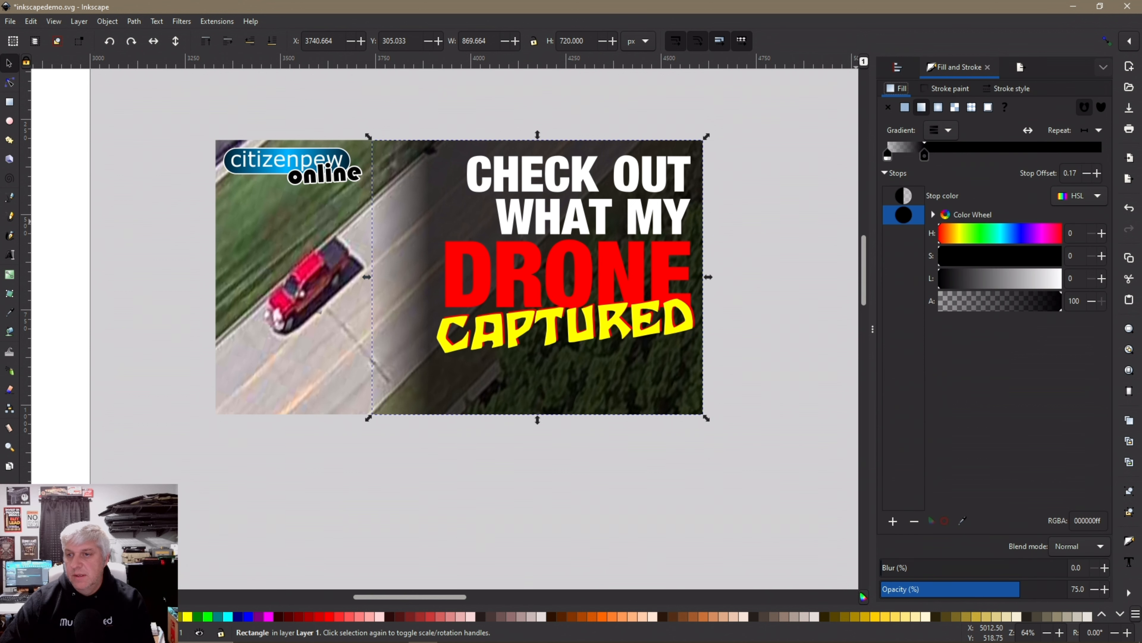
{"action": "mouse_move", "coordinate": [925, 156]}
{"action": "left_mouse_down"}
{"action": "mouse_move", "coordinate": [935, 155]}
{"action": "mouse_move", "coordinate": [922, 156]}
{"action": "left_mouse_up"}
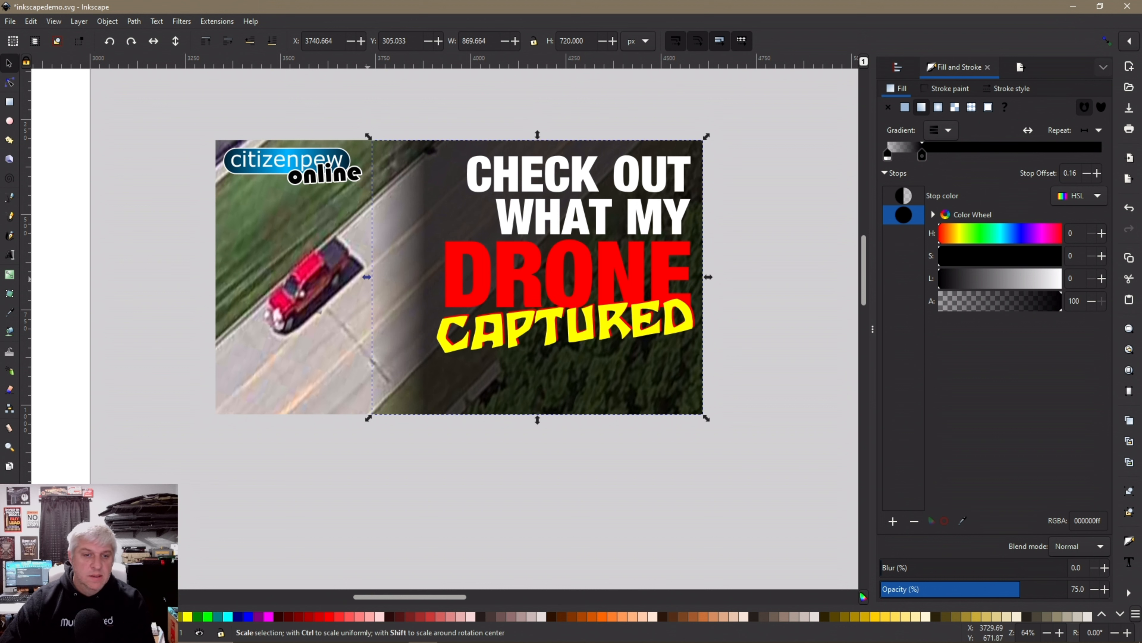
{"action": "left_click_drag", "start_coordinate": [367, 277], "coordinate": [341, 276]}
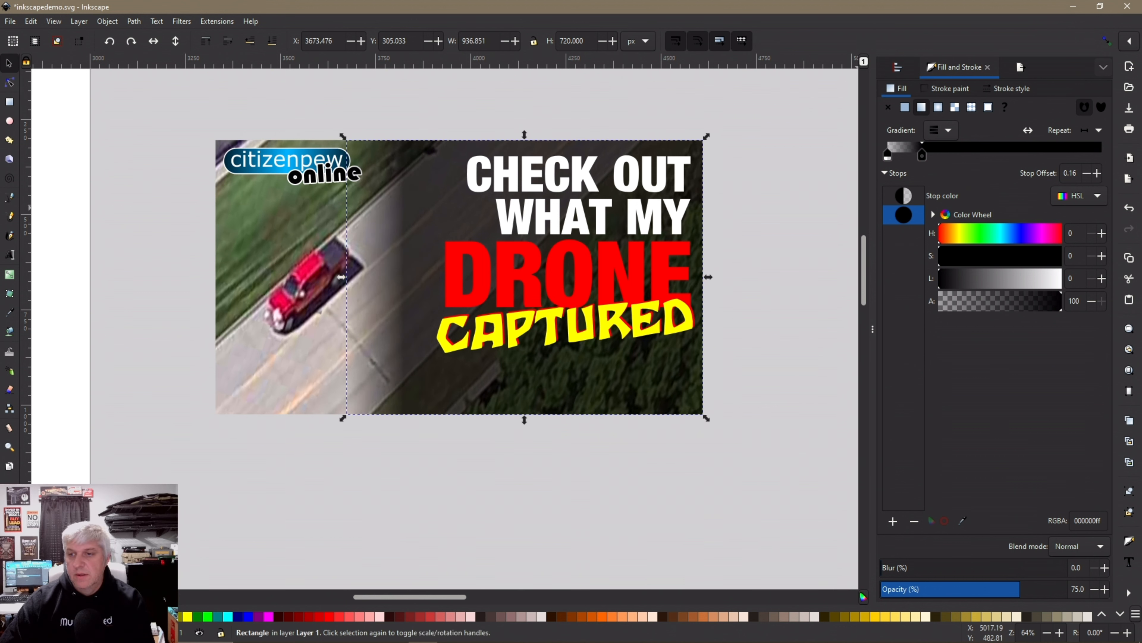
{"action": "left_click_drag", "start_coordinate": [922, 156], "coordinate": [937, 155]}
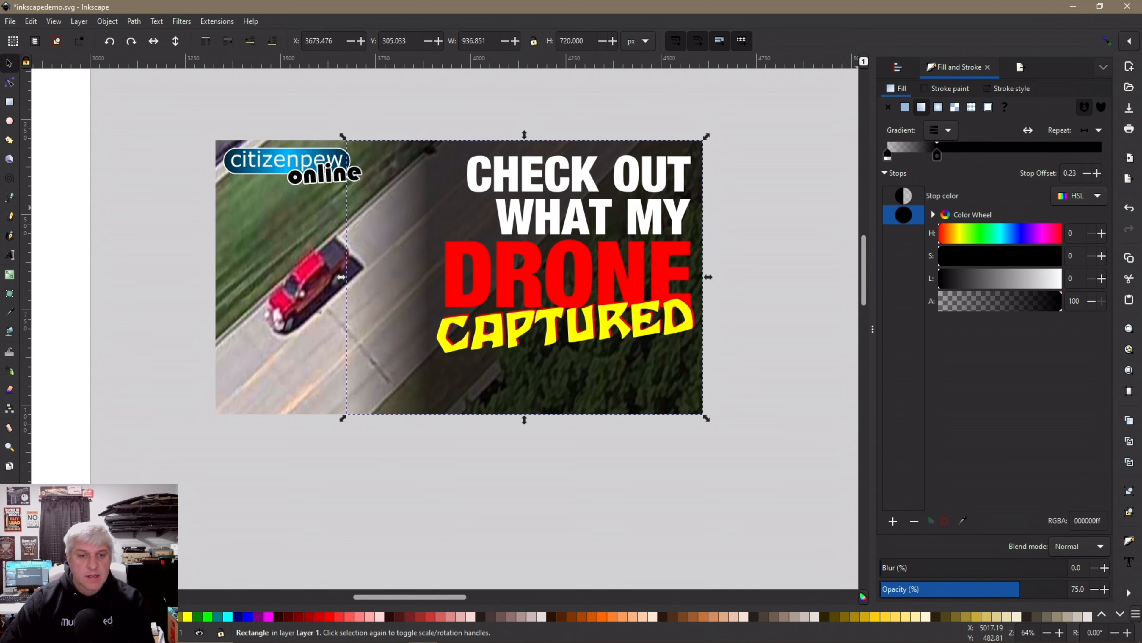
{"action": "left_click", "coordinate": [764, 251]}
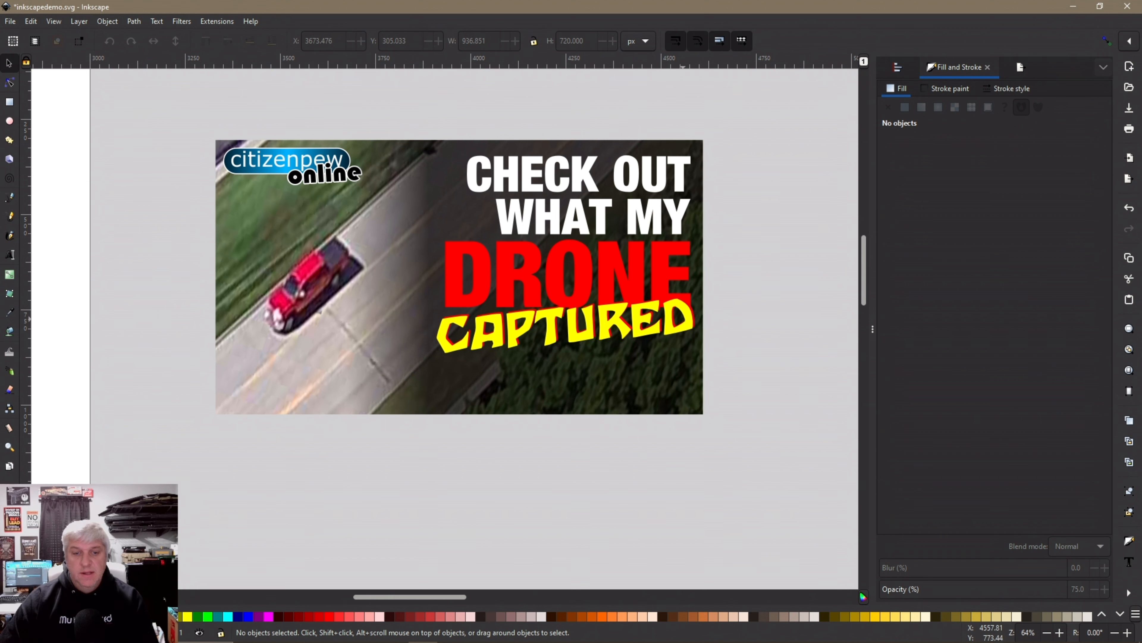
Select the photo, gradient panel and headline, and group them into one 1280 × 720 px object
{"action": "scroll", "coordinate": [643, 318], "scroll_direction": "down", "scroll_amount": 1}
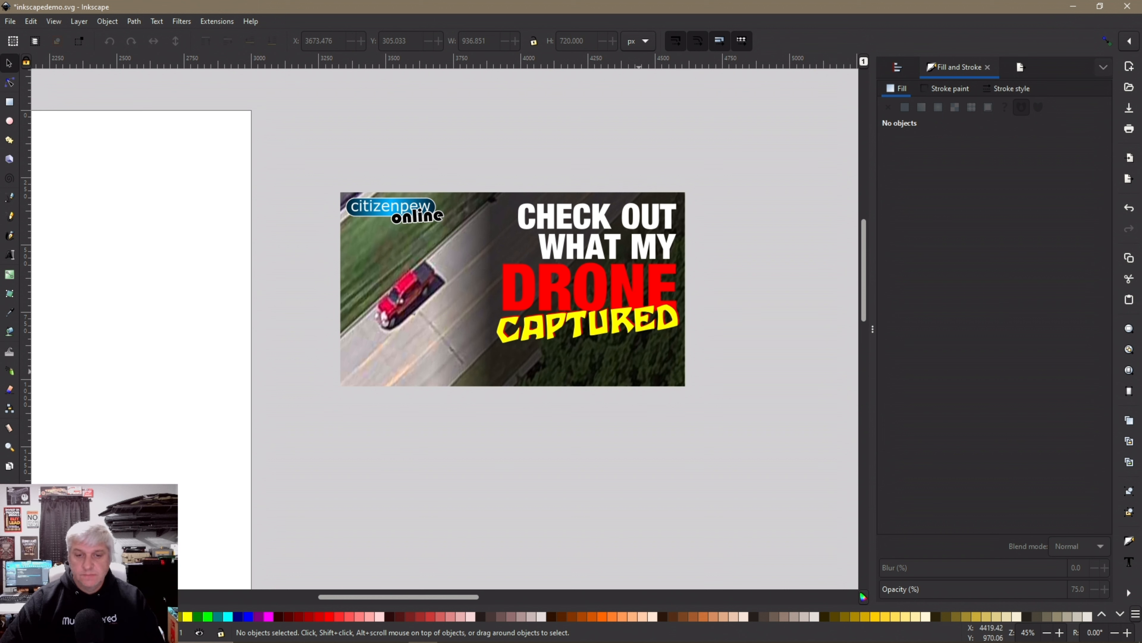
{"action": "left_click_drag", "start_coordinate": [326, 153], "coordinate": [740, 390]}
{"action": "right_click", "coordinate": [375, 339]}
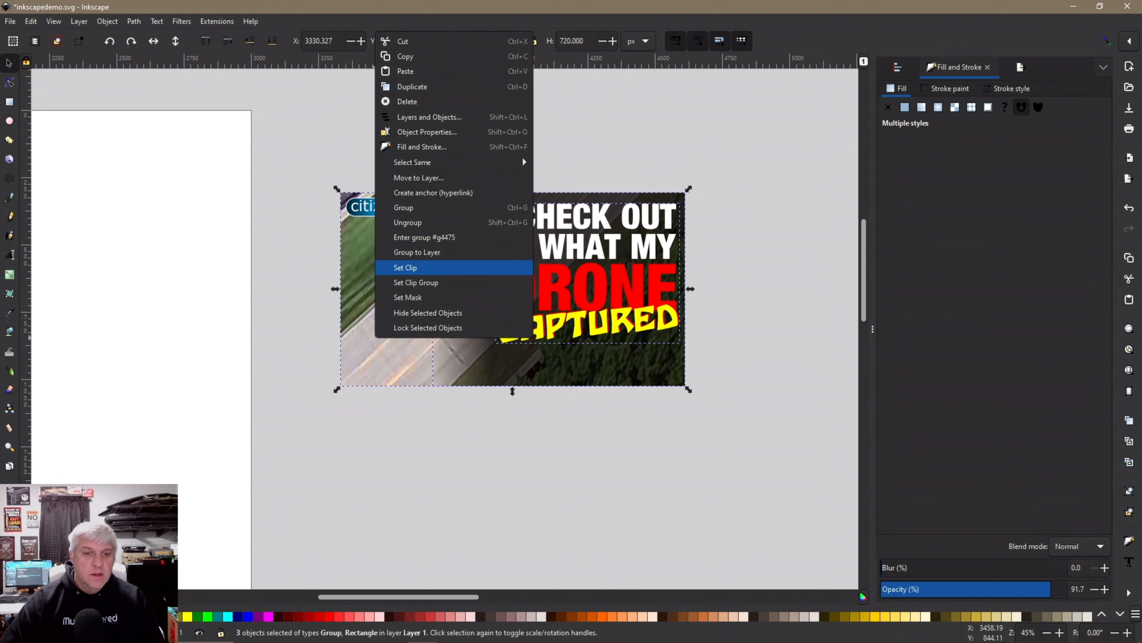
{"action": "key", "text": "Return"}
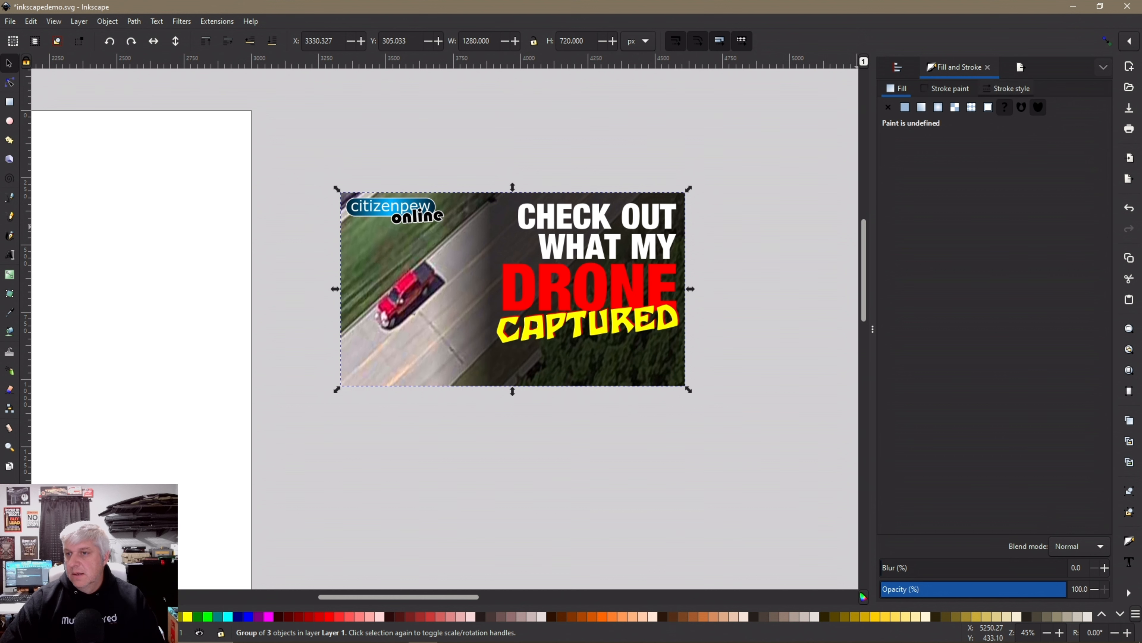
Export the selected group as examplethumbnail.png into the InkscapeForThumbnails folder
{"action": "left_click", "coordinate": [1021, 67]}
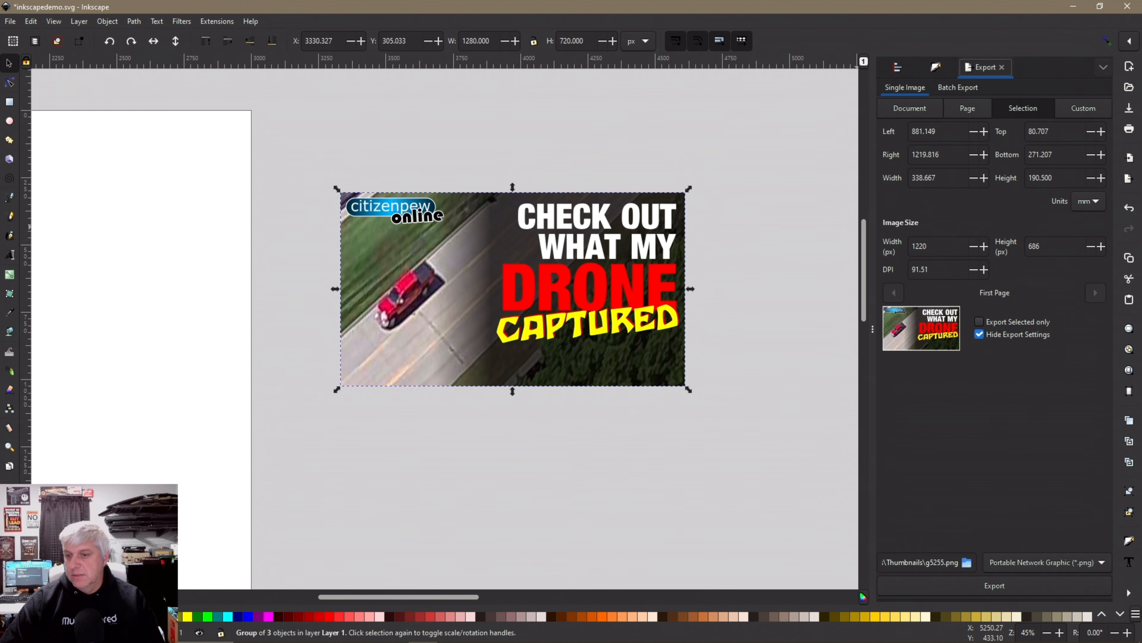
{"action": "left_click", "coordinate": [967, 562]}
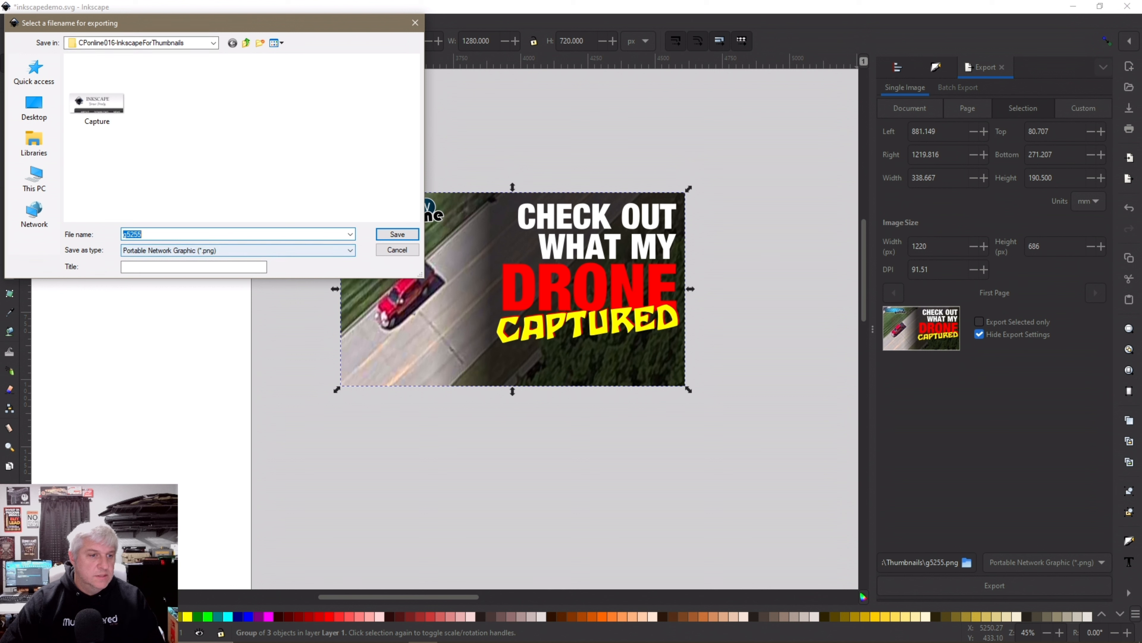
{"action": "key", "text": "End"}
{"action": "key", "text": "BackSpace"}
{"action": "key", "text": "BackSpace"}
{"action": "key", "text": "BackSpace"}
{"action": "key", "text": "BackSpace"}
{"action": "key", "text": "BackSpace"}
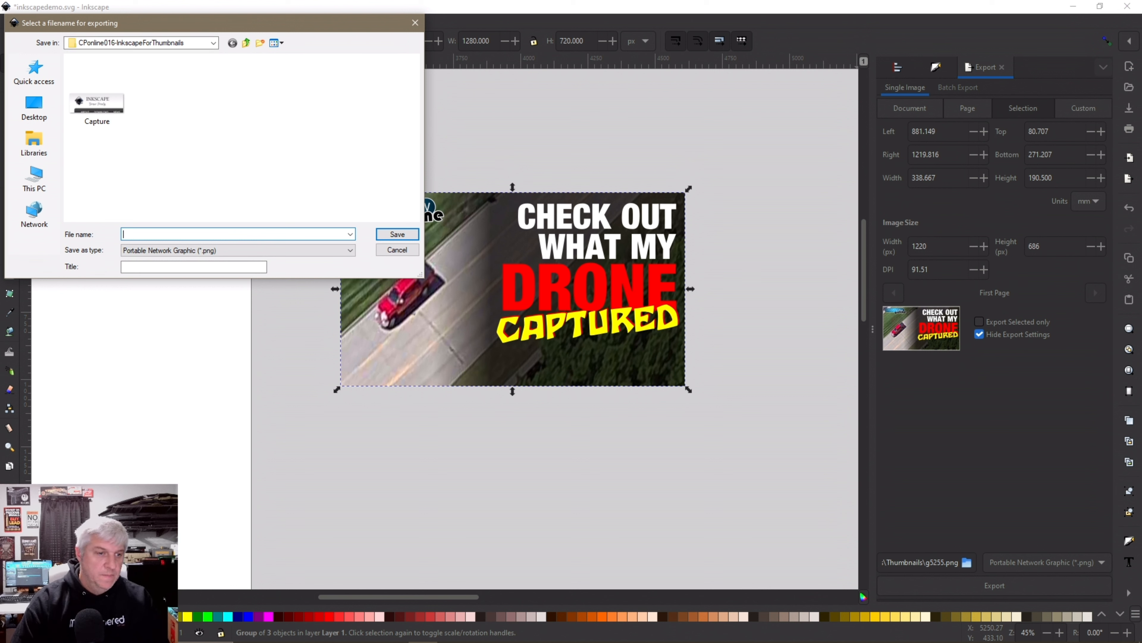
{"action": "type", "text": "example"}
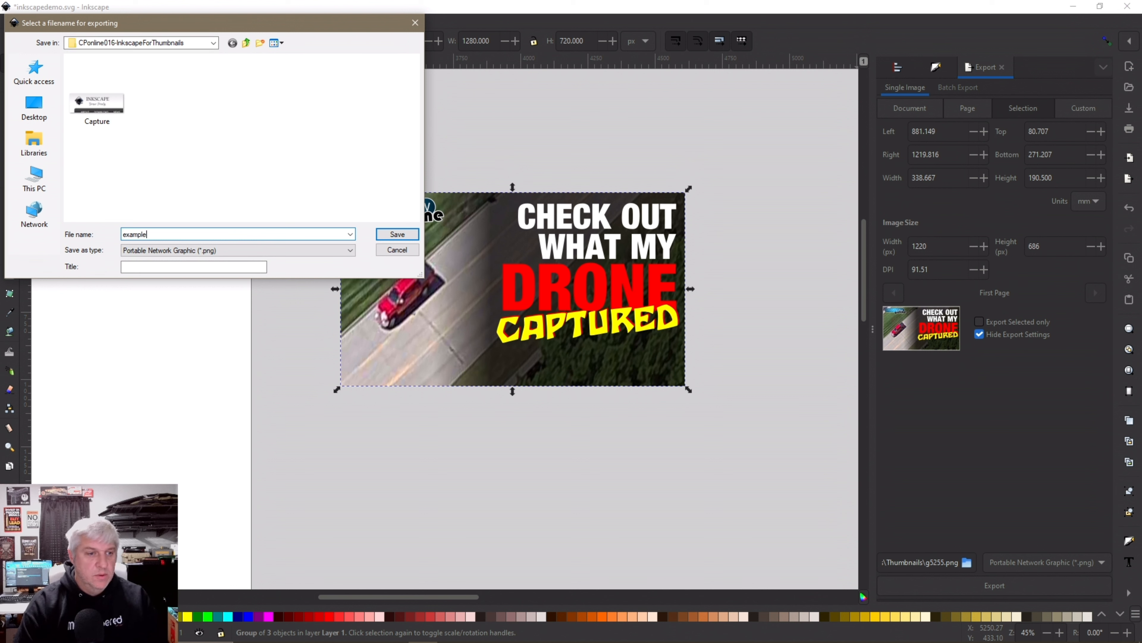
{"action": "type", "text": "thum"}
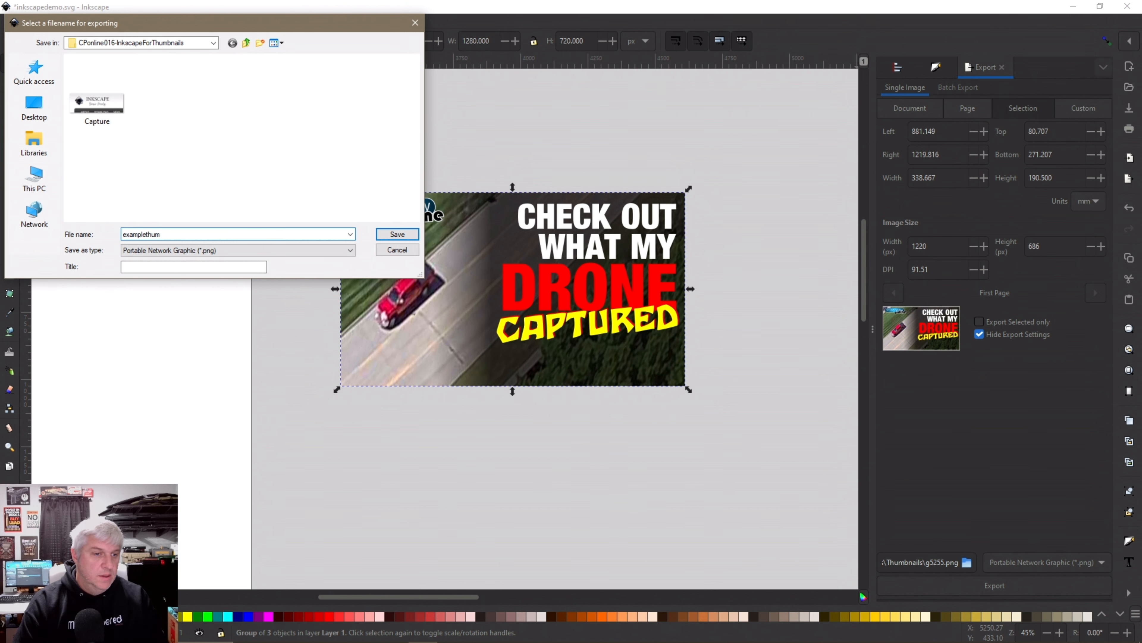
{"action": "type", "text": "bna"}
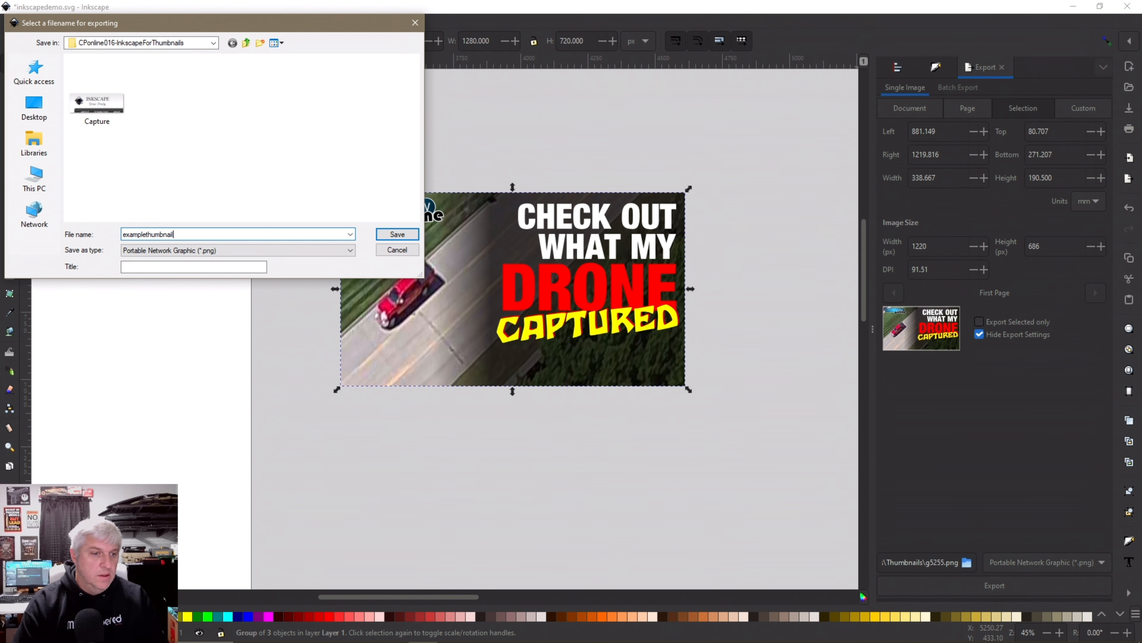
{"action": "type", "text": "il"}
{"action": "key", "text": "Return"}
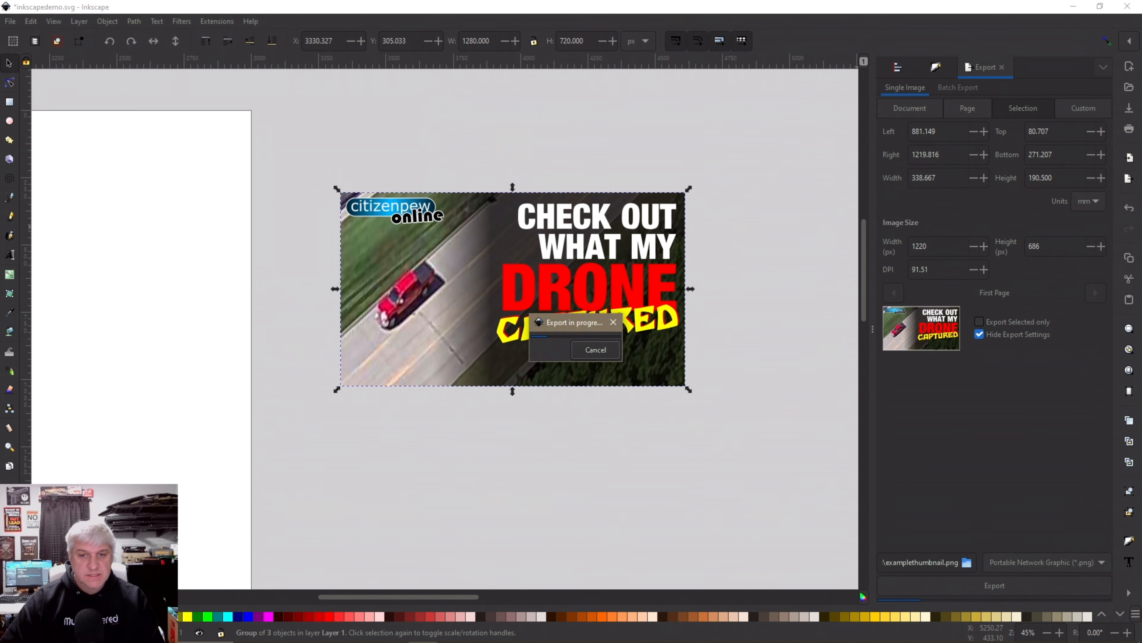
{"action": "key", "text": "Escape"}
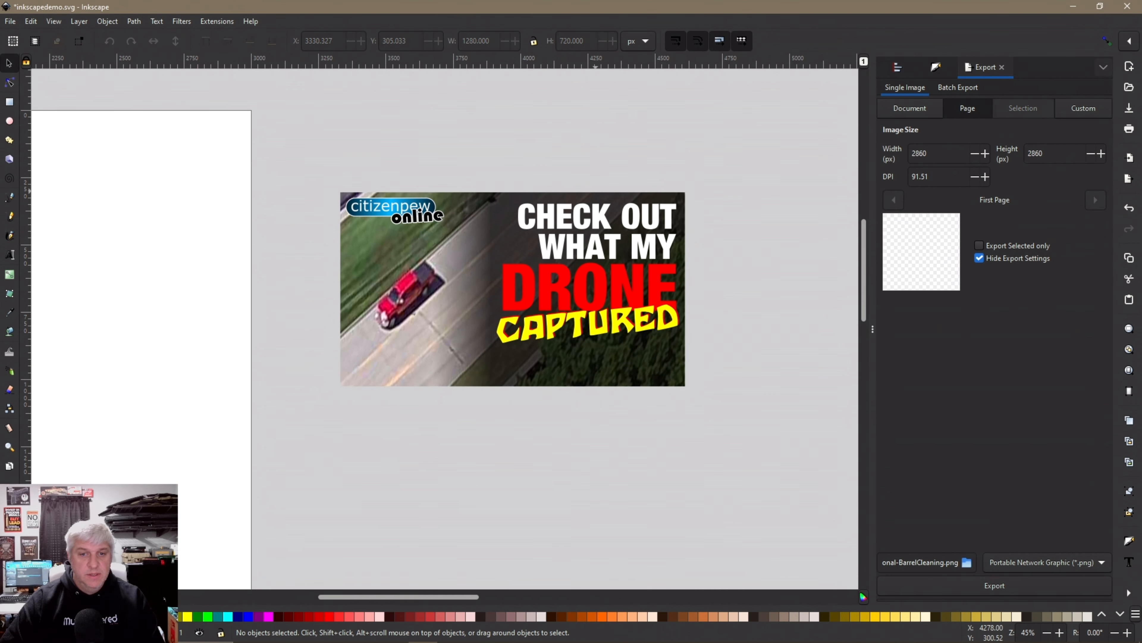
{"action": "scroll", "coordinate": [580, 236], "scroll_direction": "down", "scroll_amount": 2}
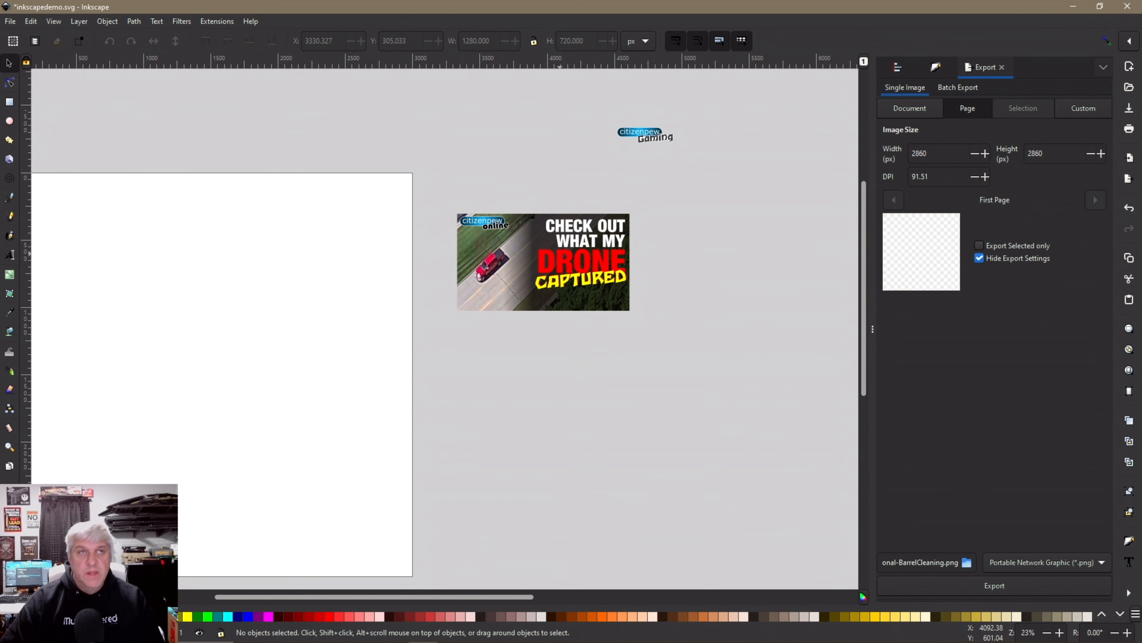
{"action": "scroll", "coordinate": [589, 231], "scroll_direction": "down", "scroll_amount": 1}
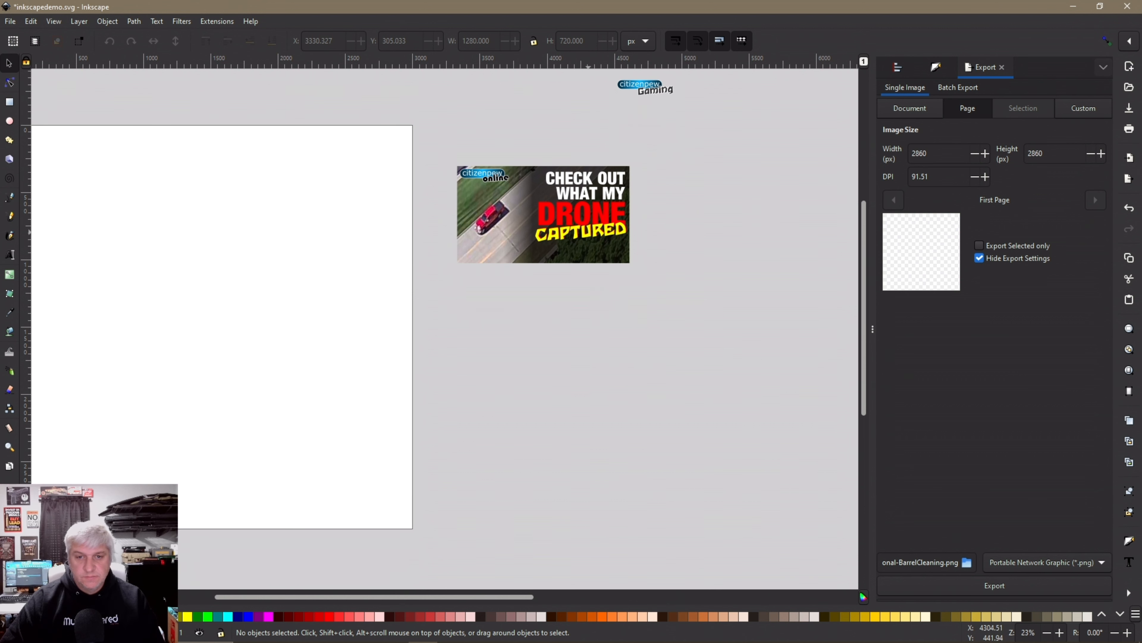
{"action": "scroll", "coordinate": [589, 232], "scroll_direction": "up", "scroll_amount": 1}
{"action": "scroll", "coordinate": [587, 236], "scroll_direction": "down", "scroll_amount": 1}
{"action": "scroll", "coordinate": [586, 236], "scroll_direction": "up", "scroll_amount": 1}
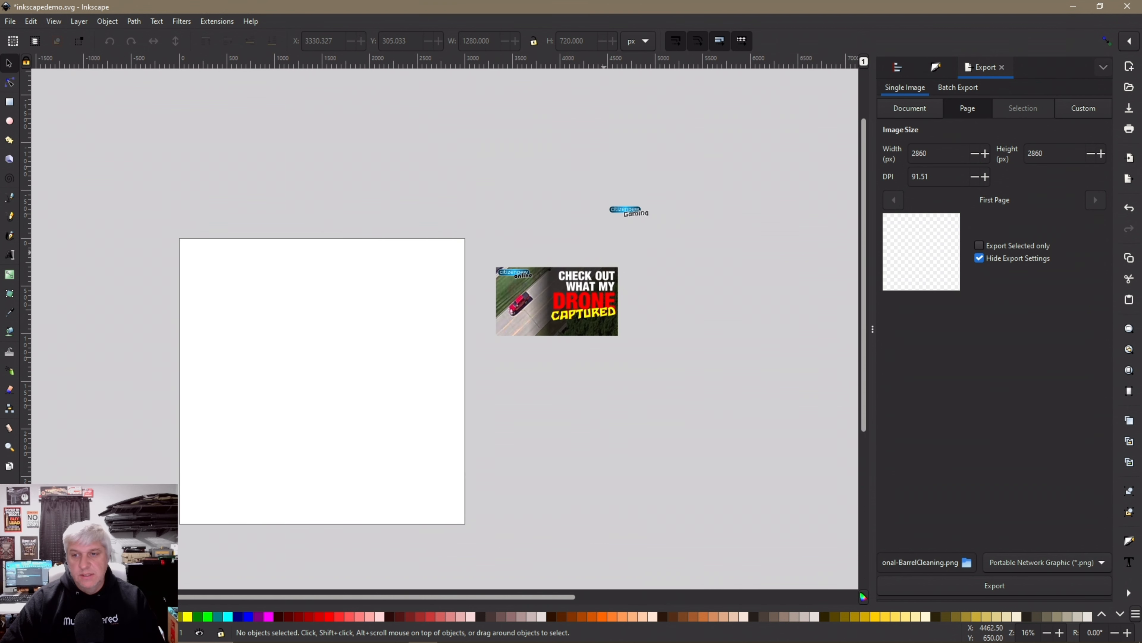